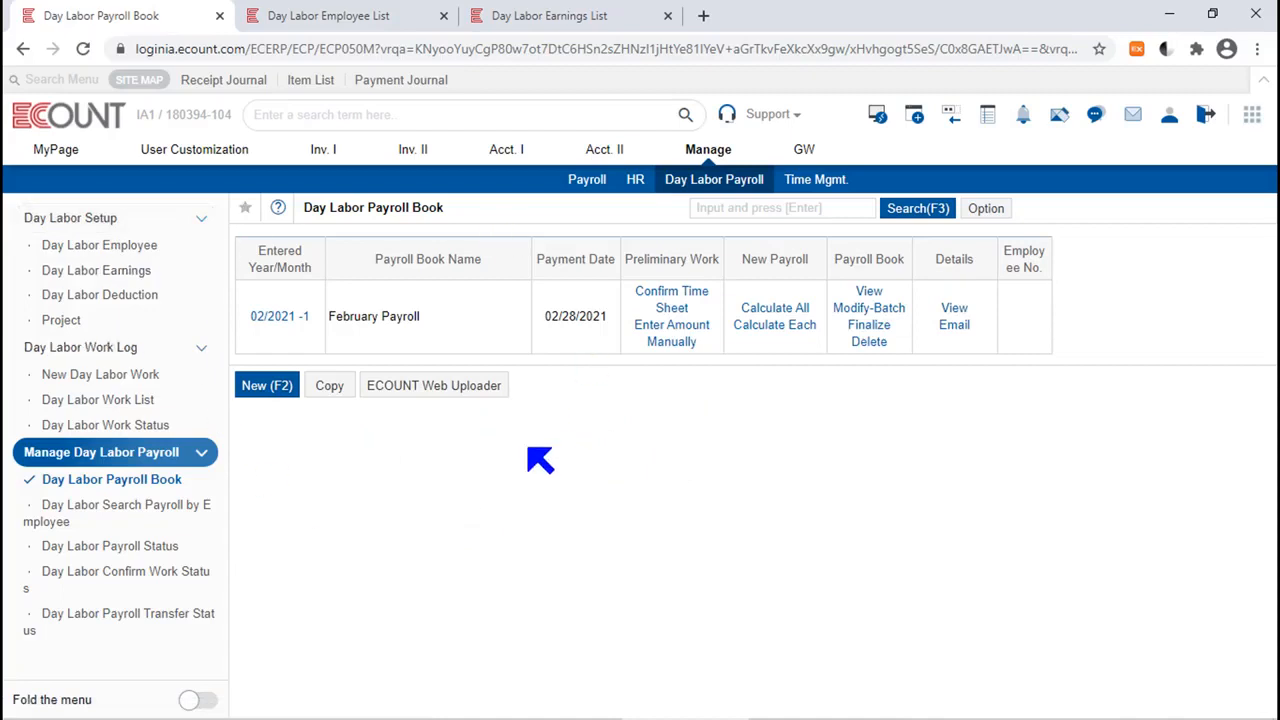
Start a new day labor payroll entry for 03/2021 with the payroll frequency Every Two Weeks.
left_click(266, 386)
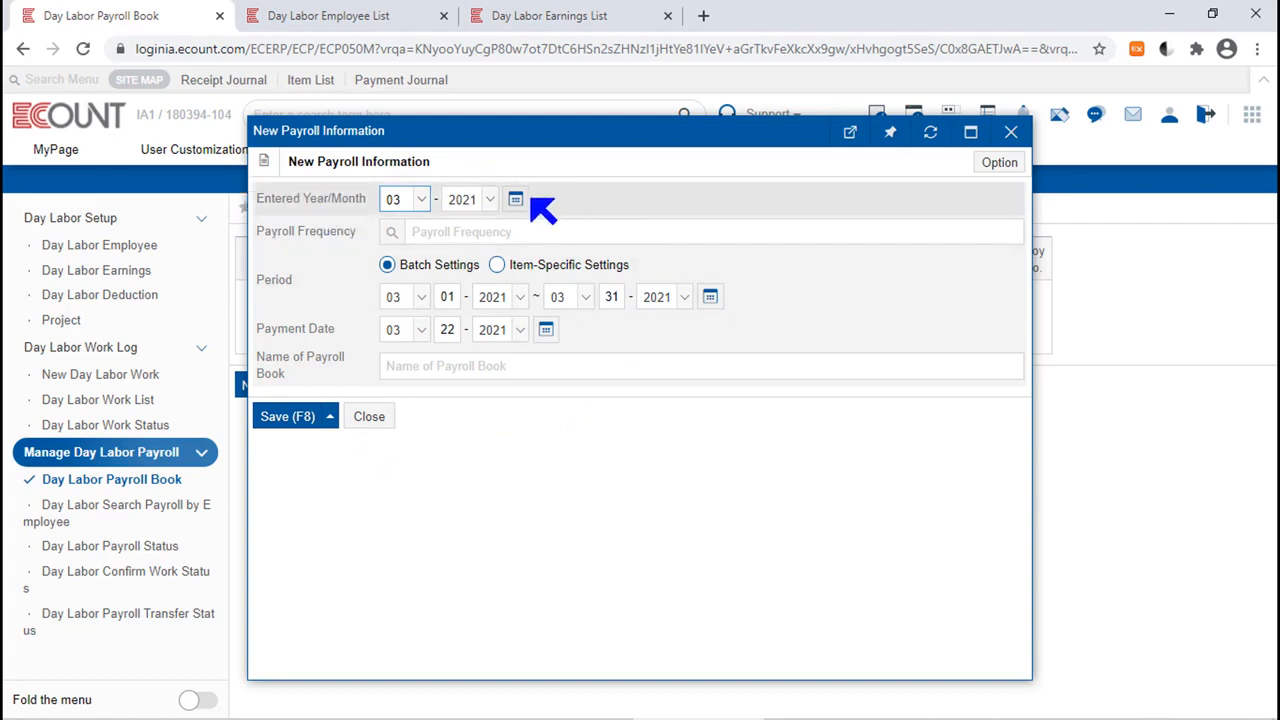
left_click(516, 201)
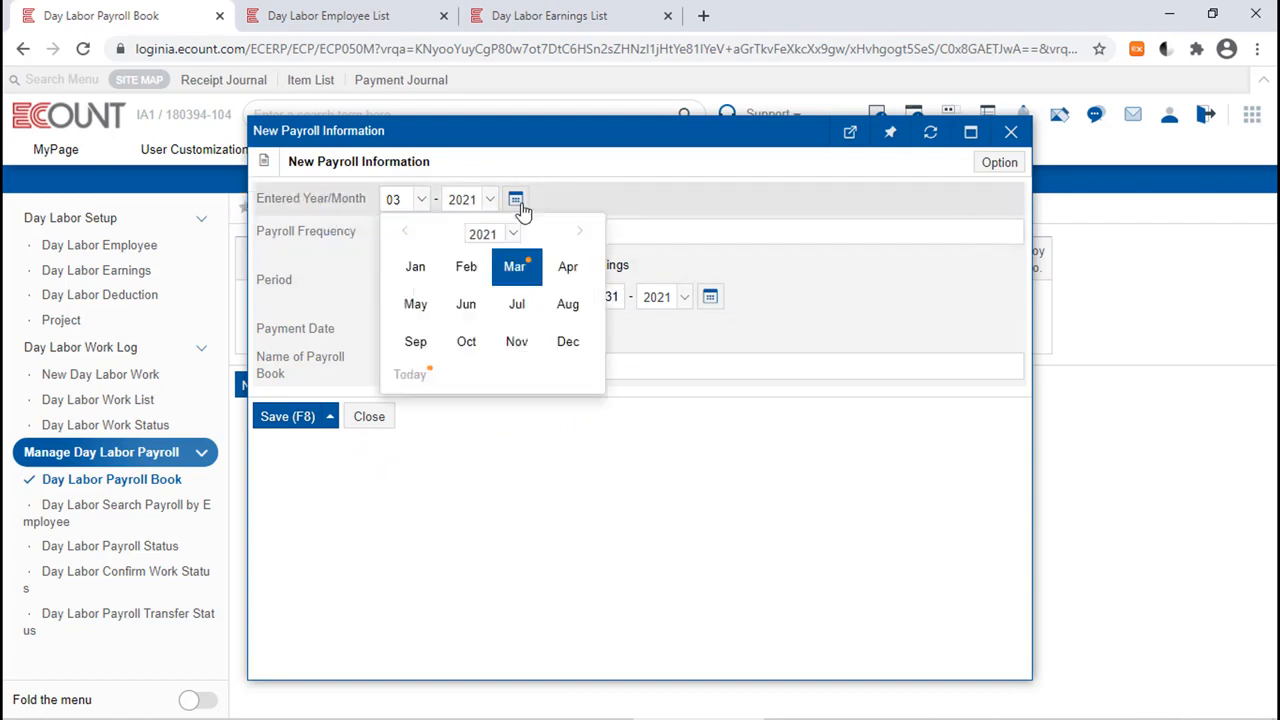
left_click(514, 266)
left_click_drag(577, 136, 637, 318)
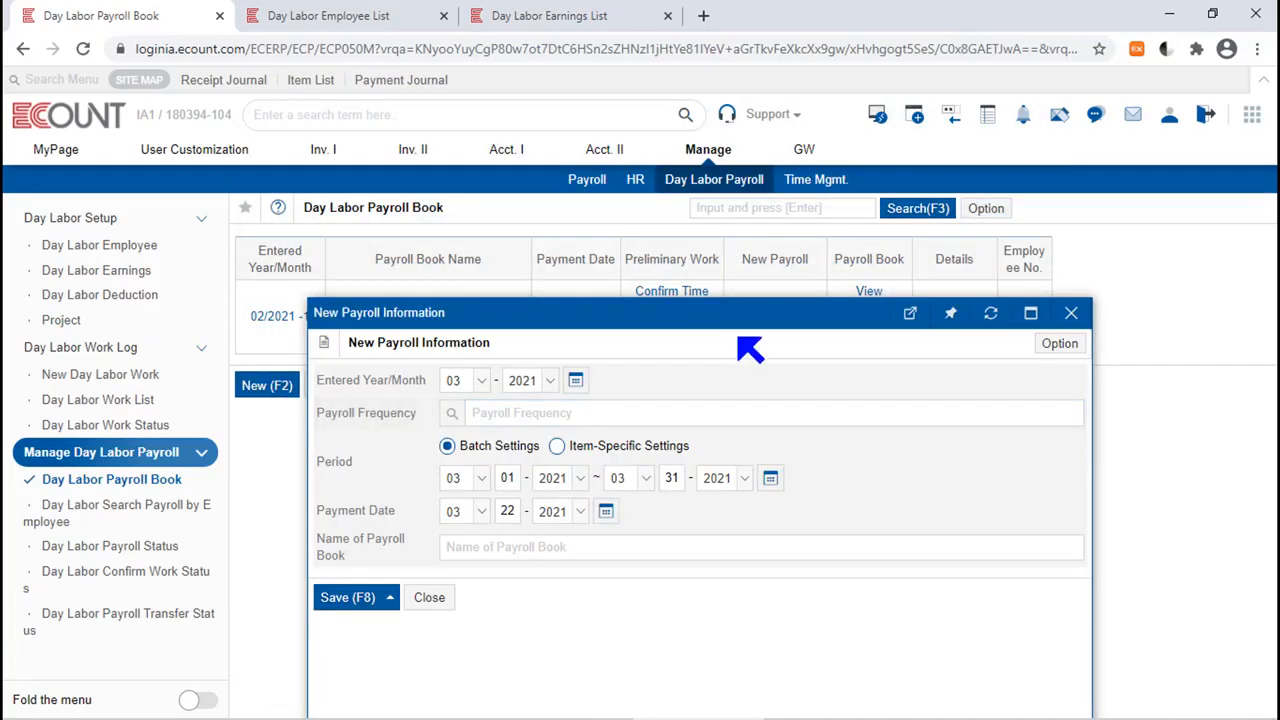
left_click_drag(737, 318, 657, 120)
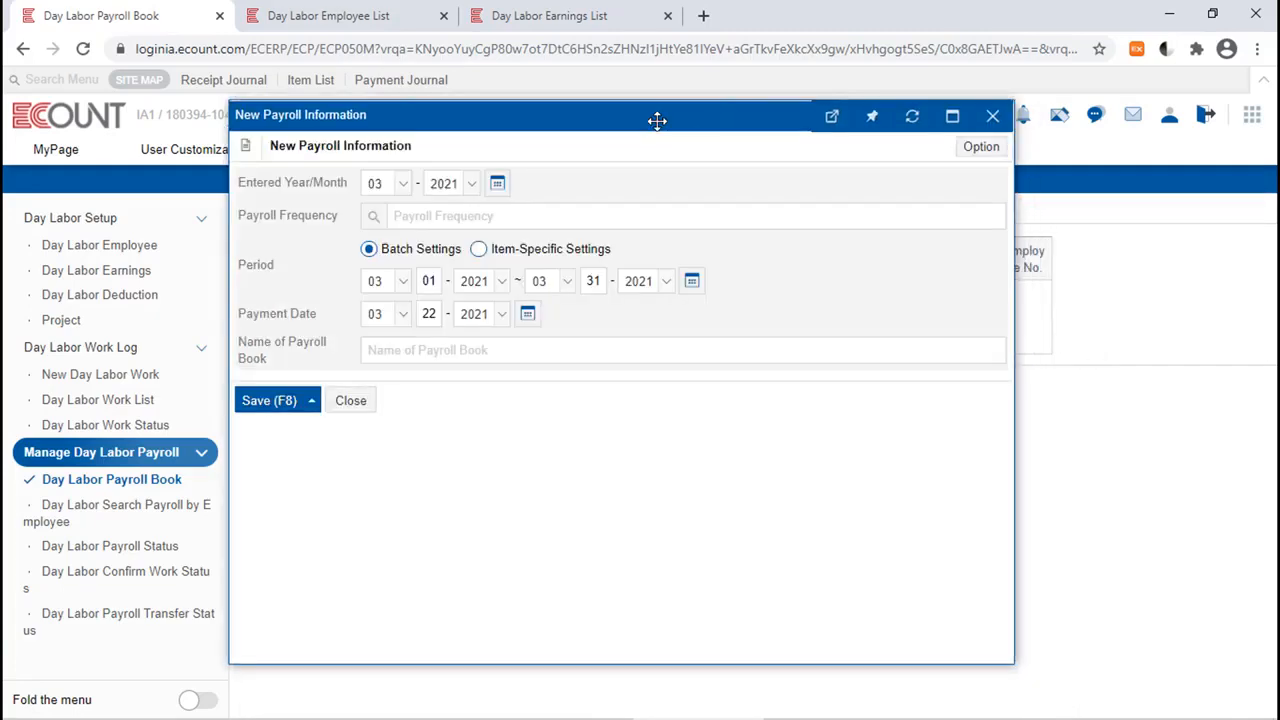
left_click(376, 217)
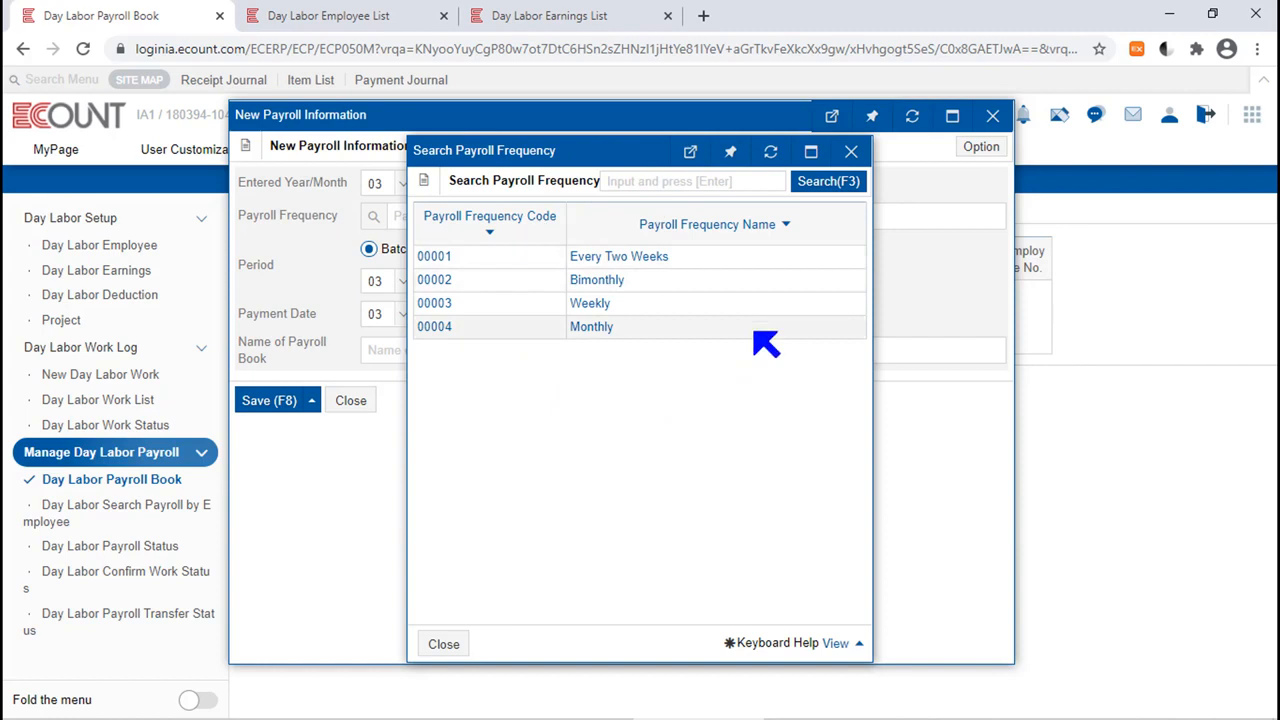
left_click(625, 258)
Review the Day Labor Earnings List and mark the first four employees in the Day Labor Employee List.
left_click(550, 16)
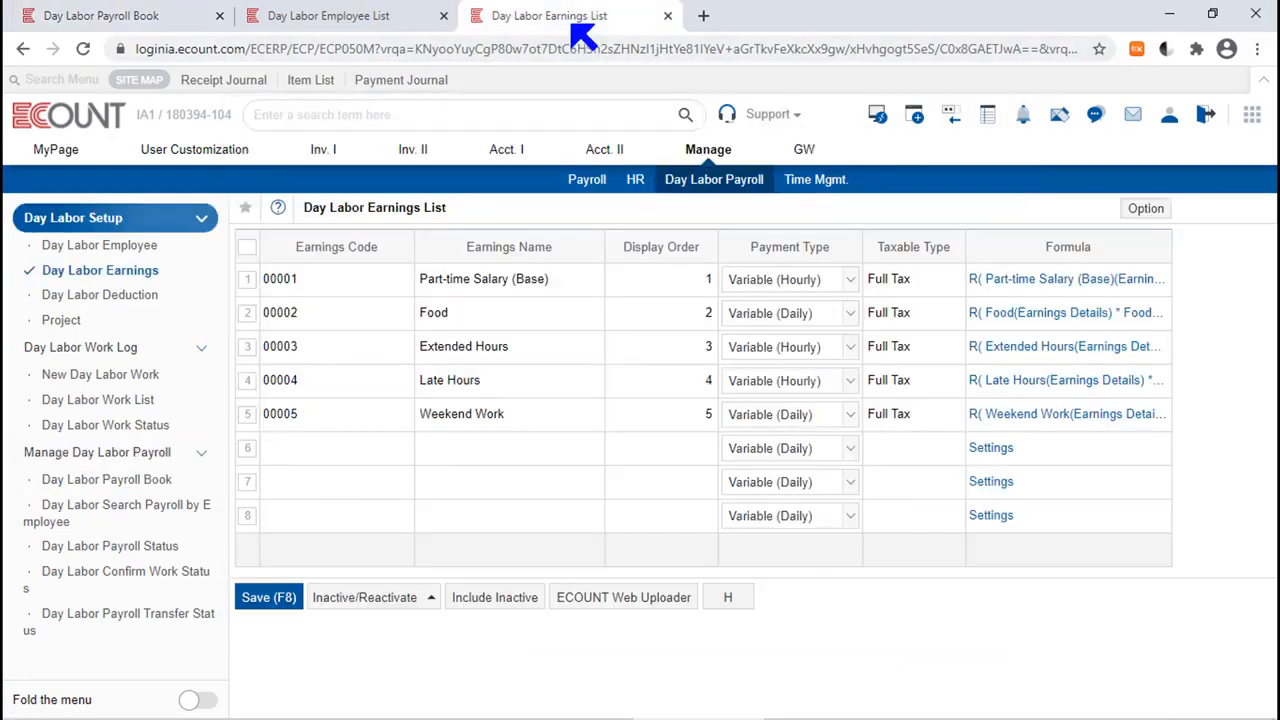
left_click(390, 16)
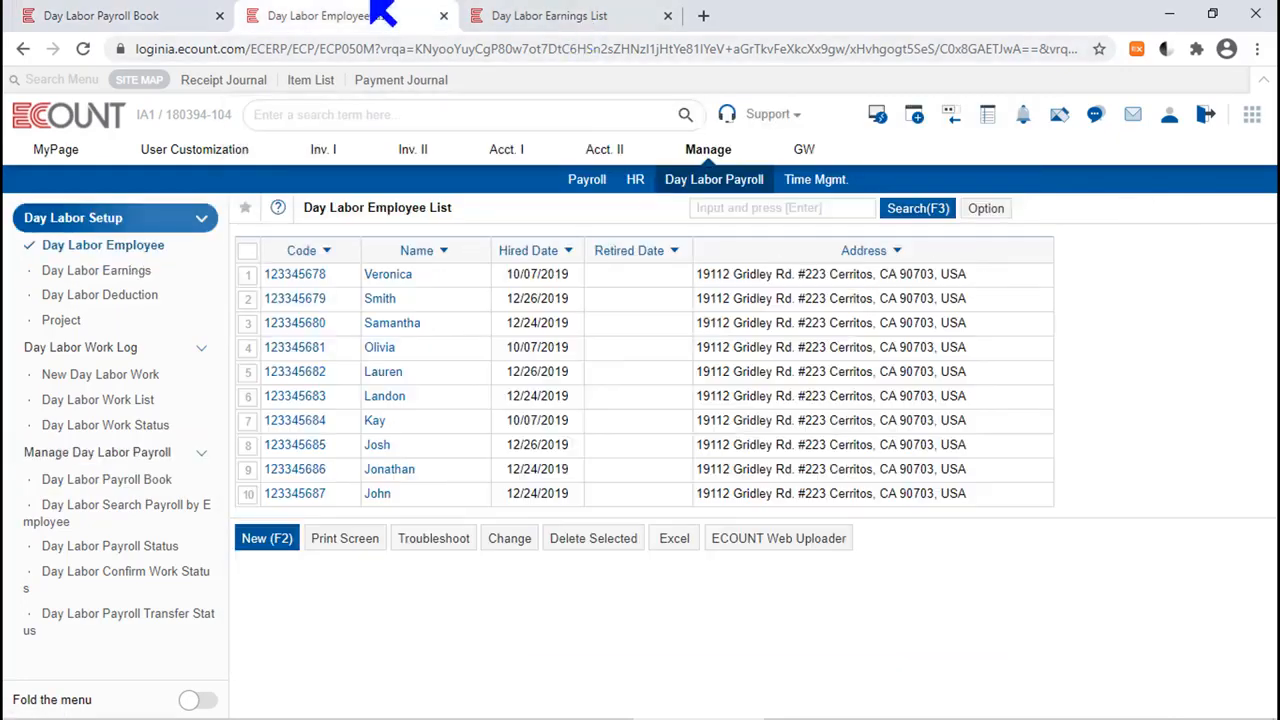
left_click(248, 276)
left_click(248, 352, "shift")
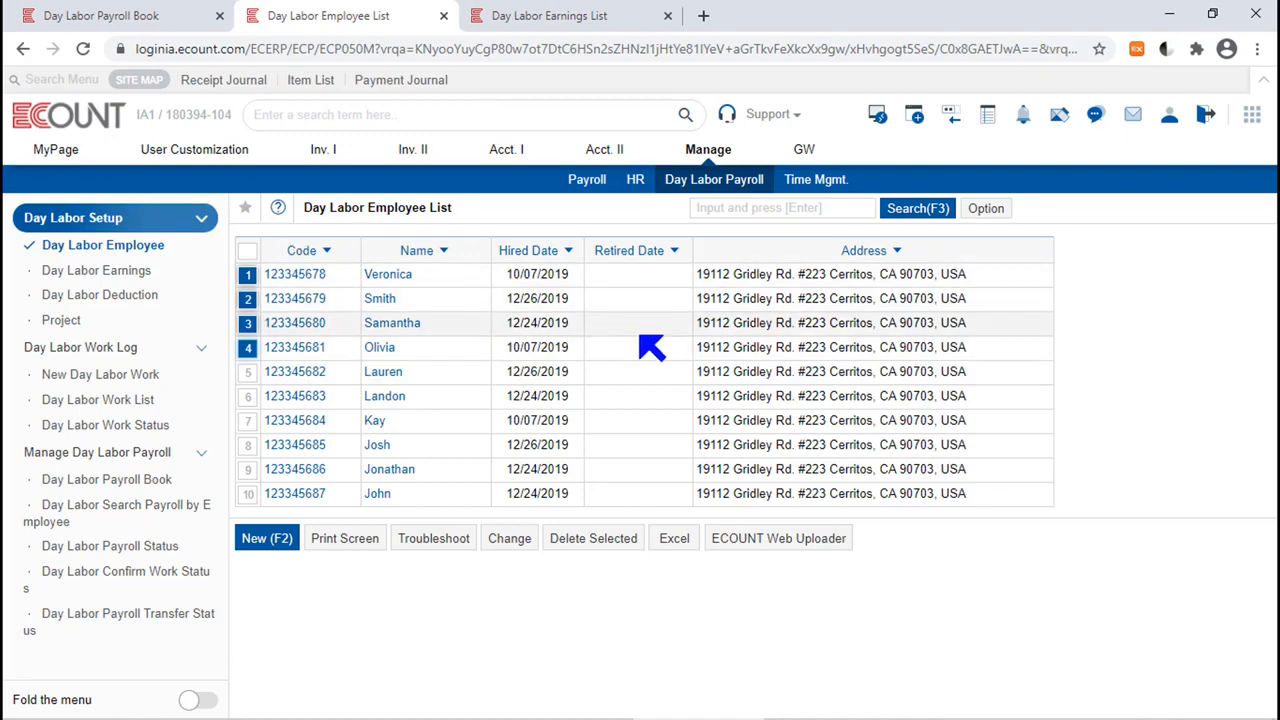
Return to the new payroll entry and select Every Two Weeks again as its payroll frequency.
left_click(100, 15)
left_click(373, 217)
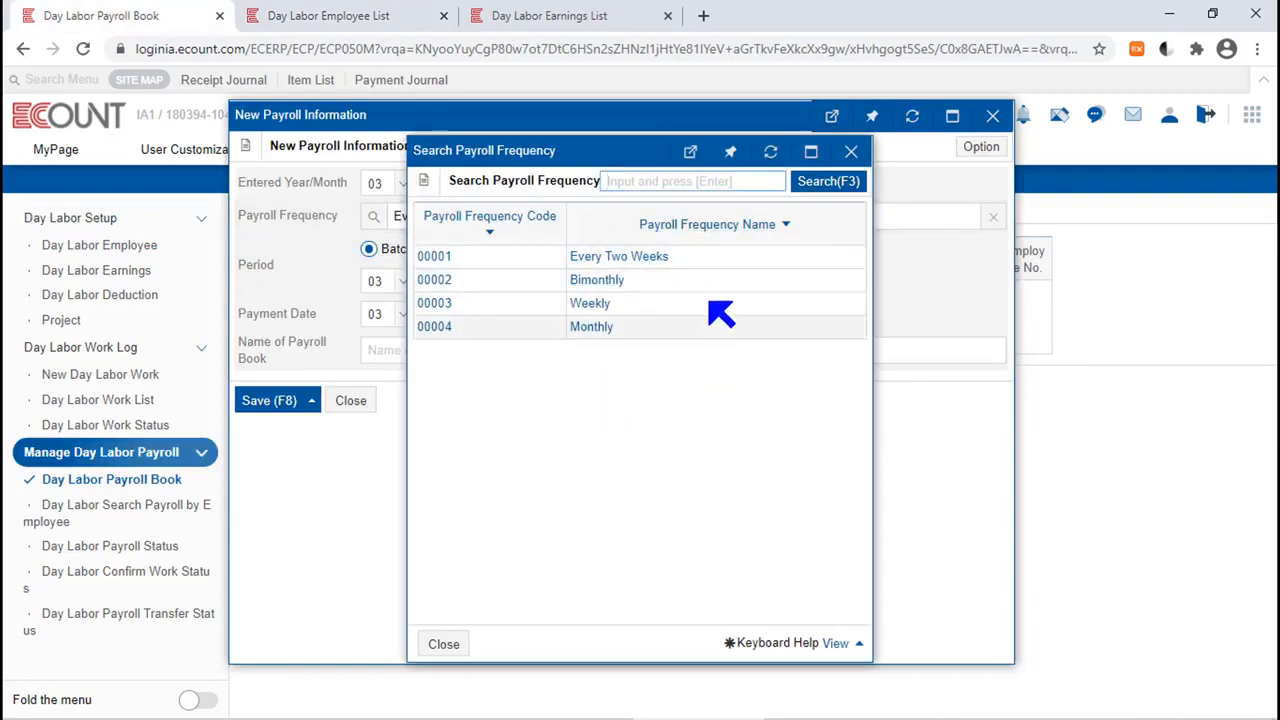
left_click(660, 258)
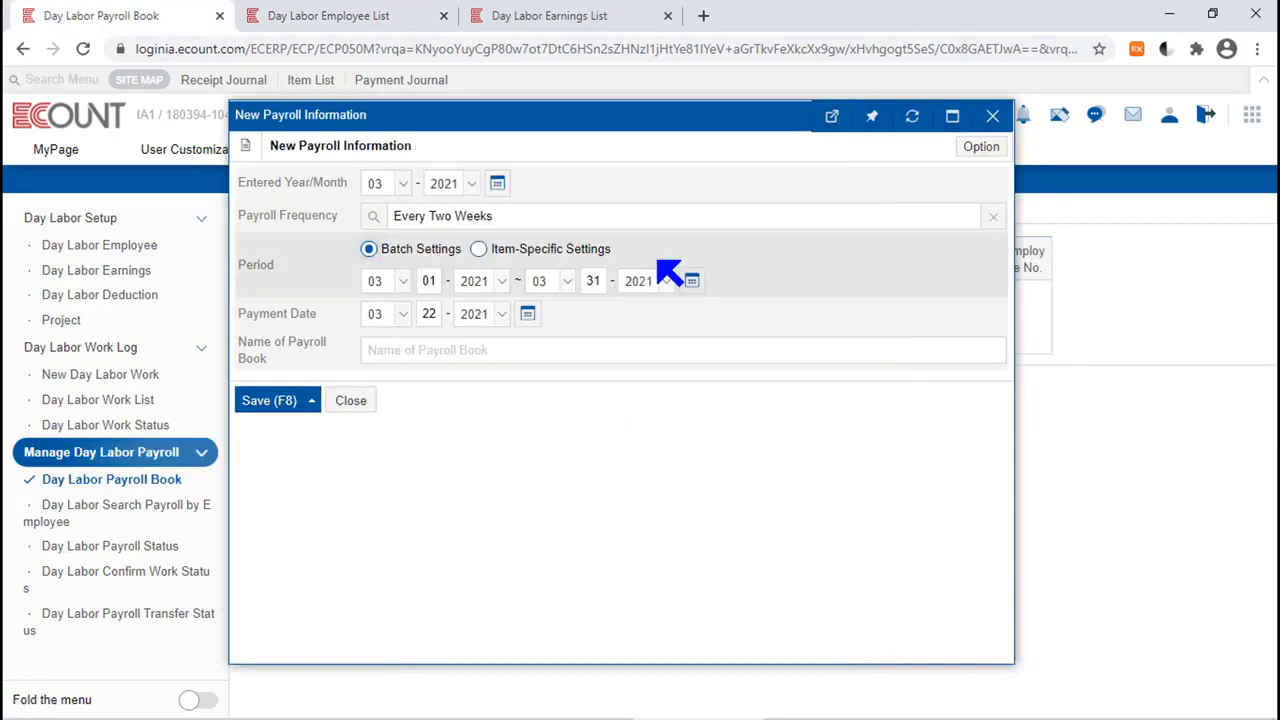
Check the payroll frequency in the first employee's earnings details, and return to the new payroll entry.
left_click(548, 14)
left_click(366, 20)
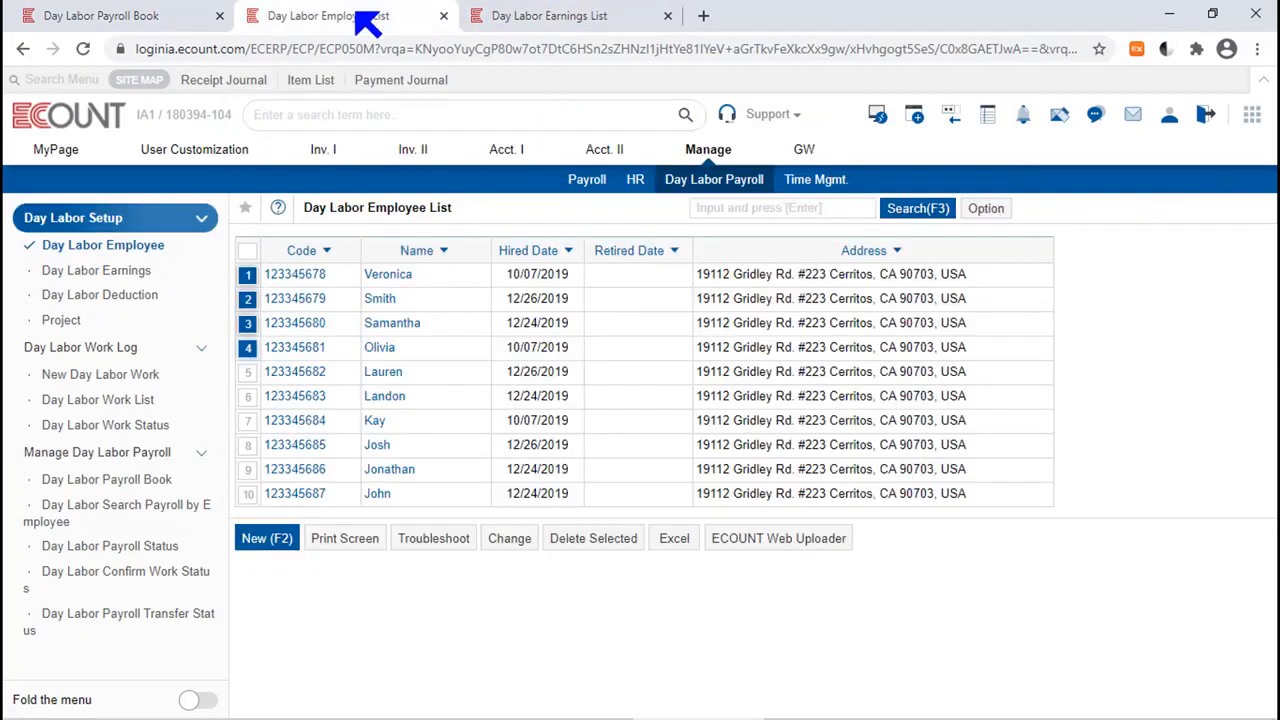
left_click(390, 274)
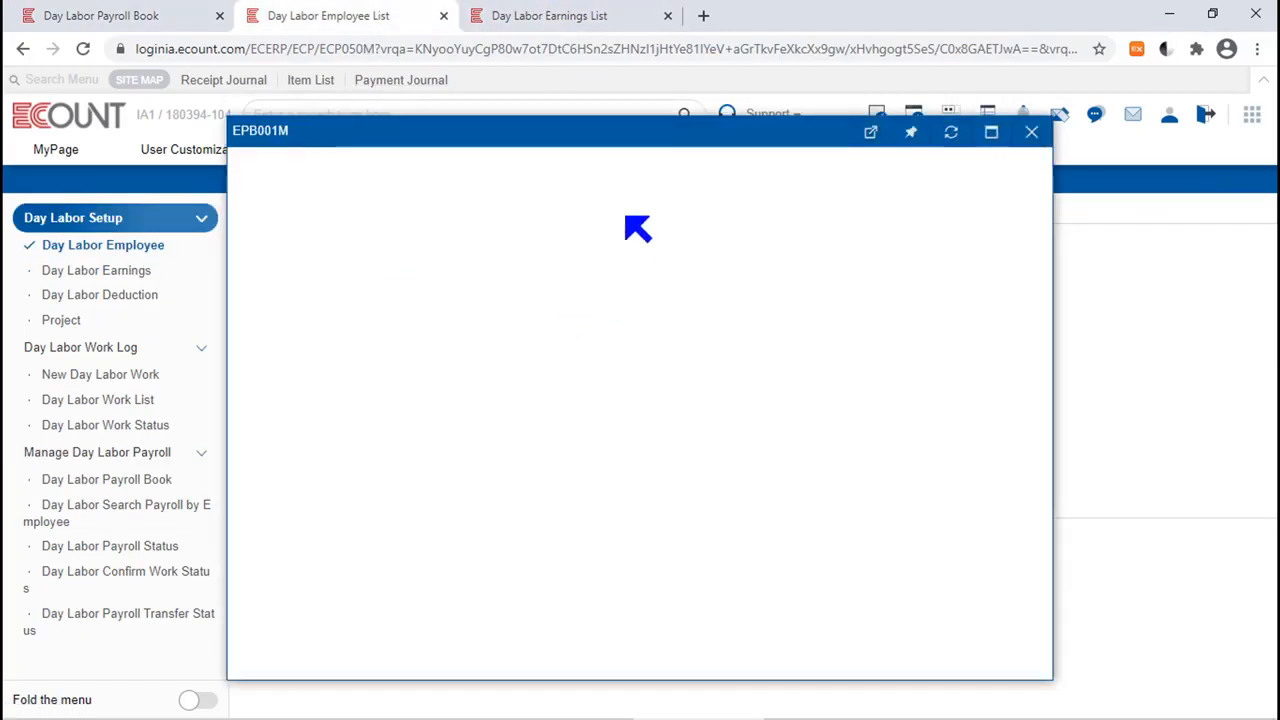
left_click(505, 196)
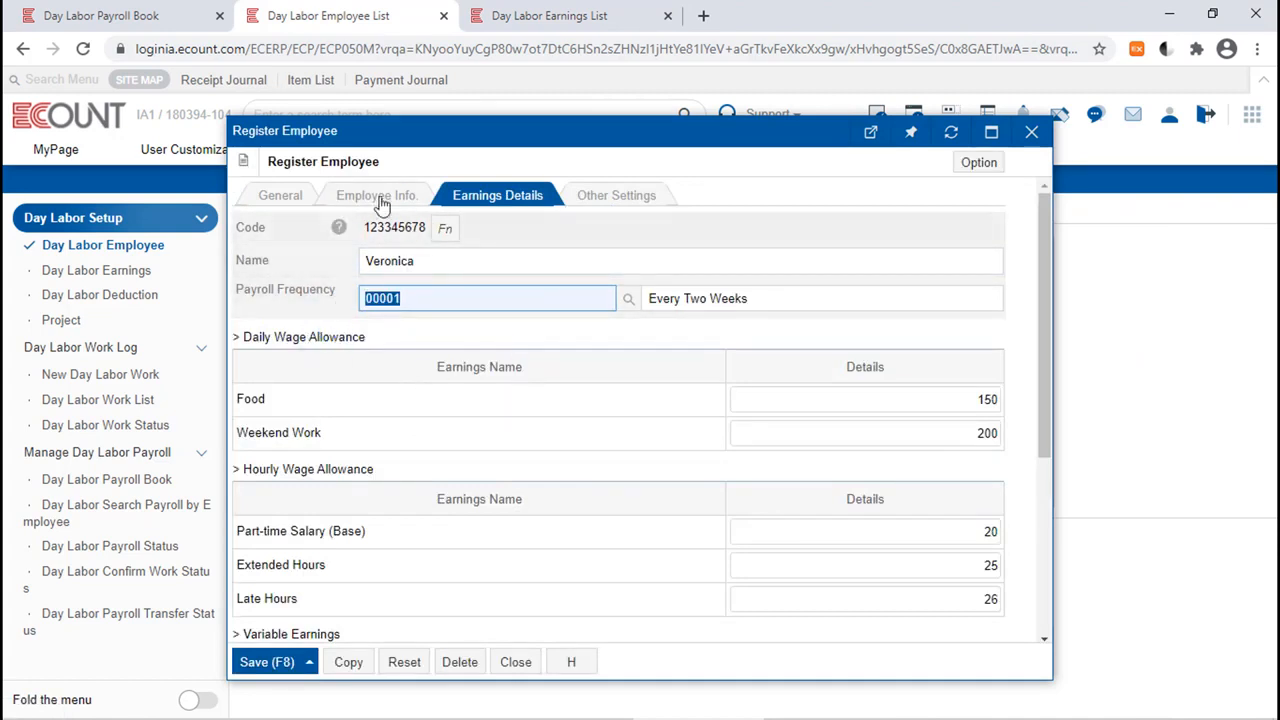
left_click(152, 12)
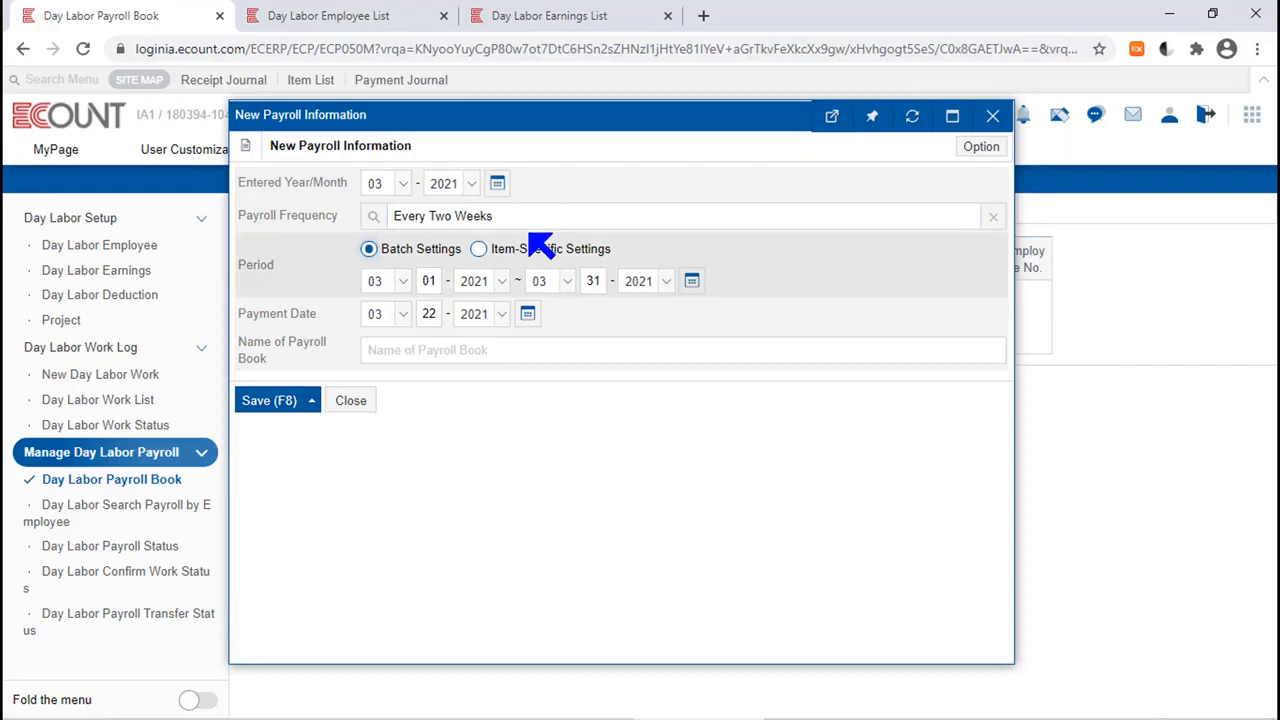
left_click_drag(722, 116, 621, 350)
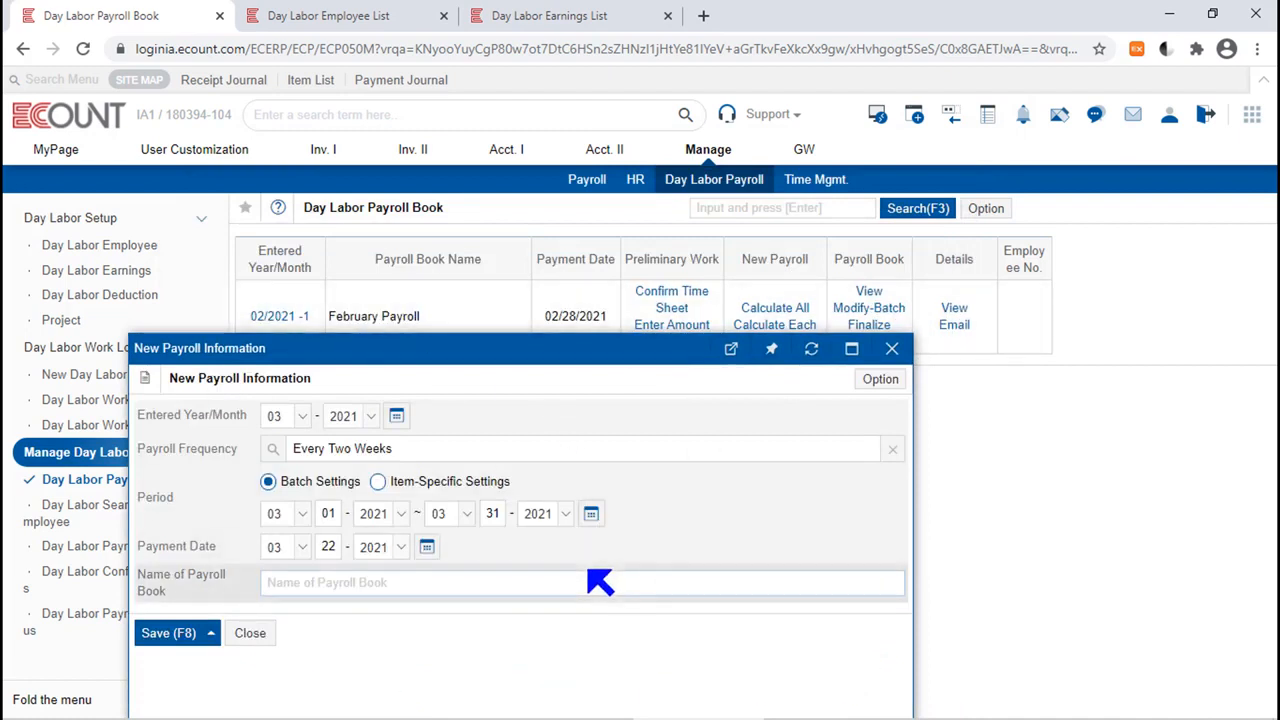
left_click_drag(551, 349, 715, 91)
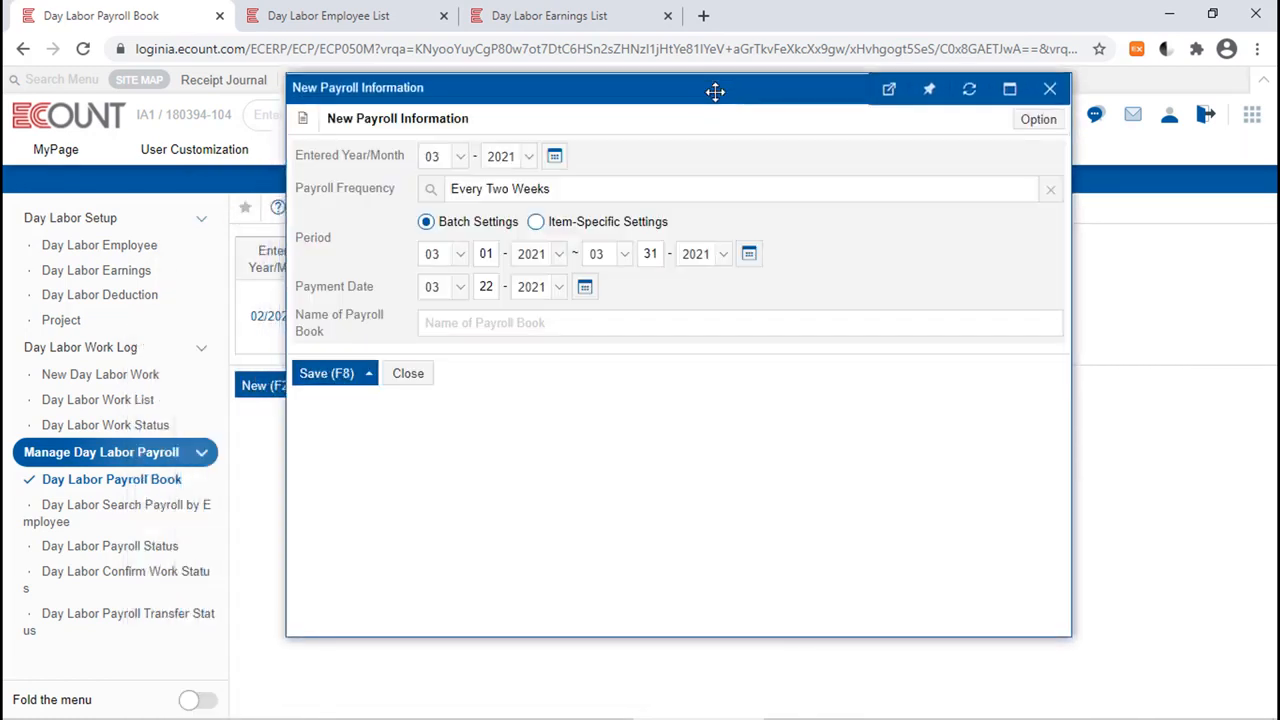
left_click_drag(367, 241, 265, 241)
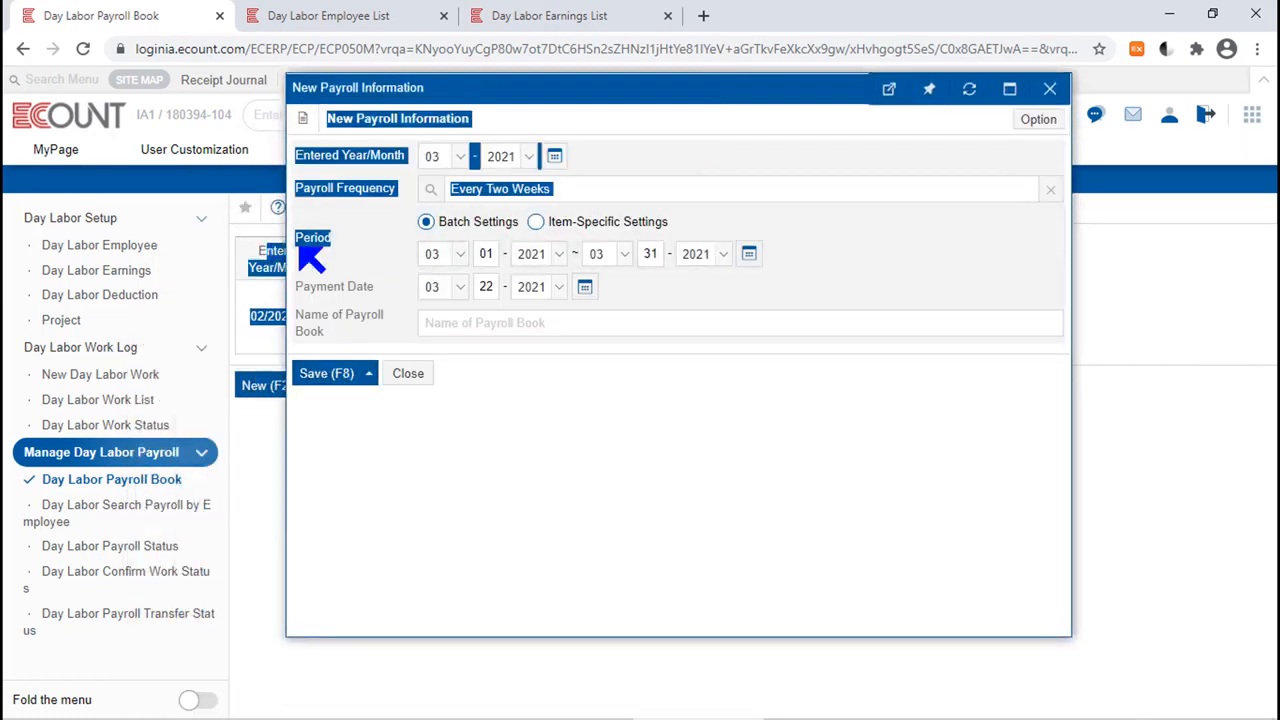
left_click(357, 238)
Set the payroll period from 03/01/2021 to 03/16/2021.
left_click(751, 254)
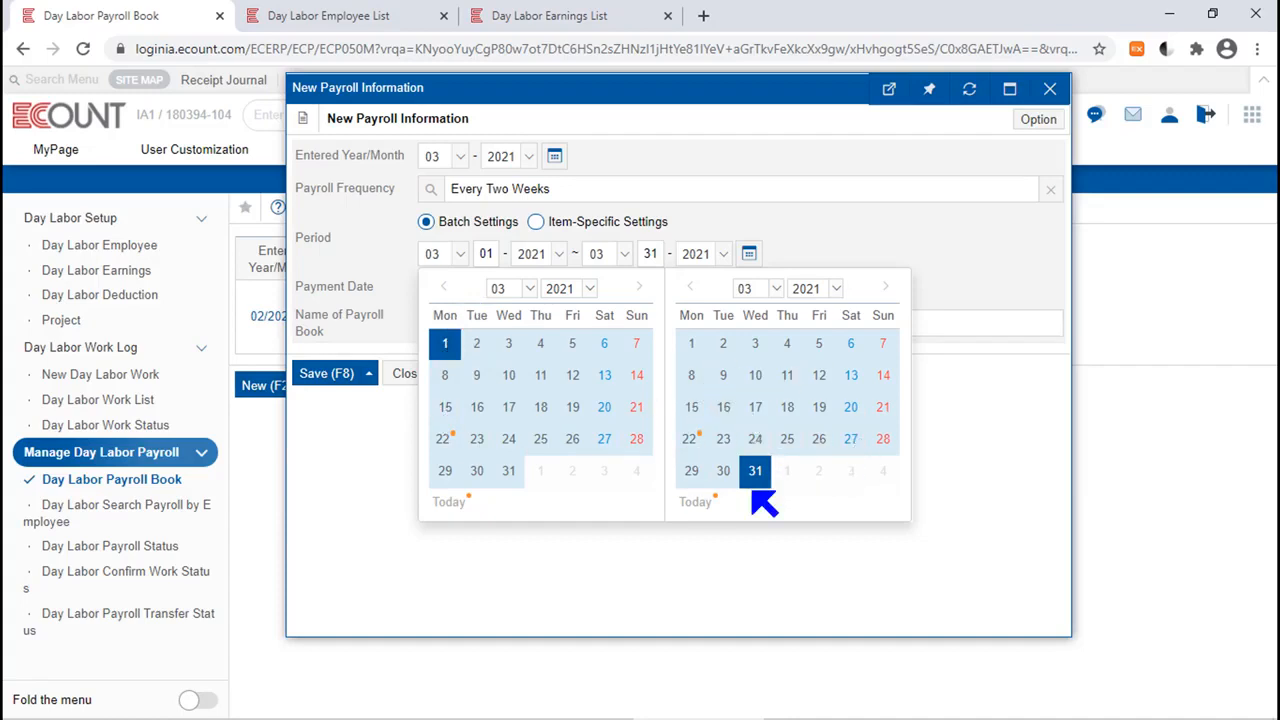
left_click(478, 409)
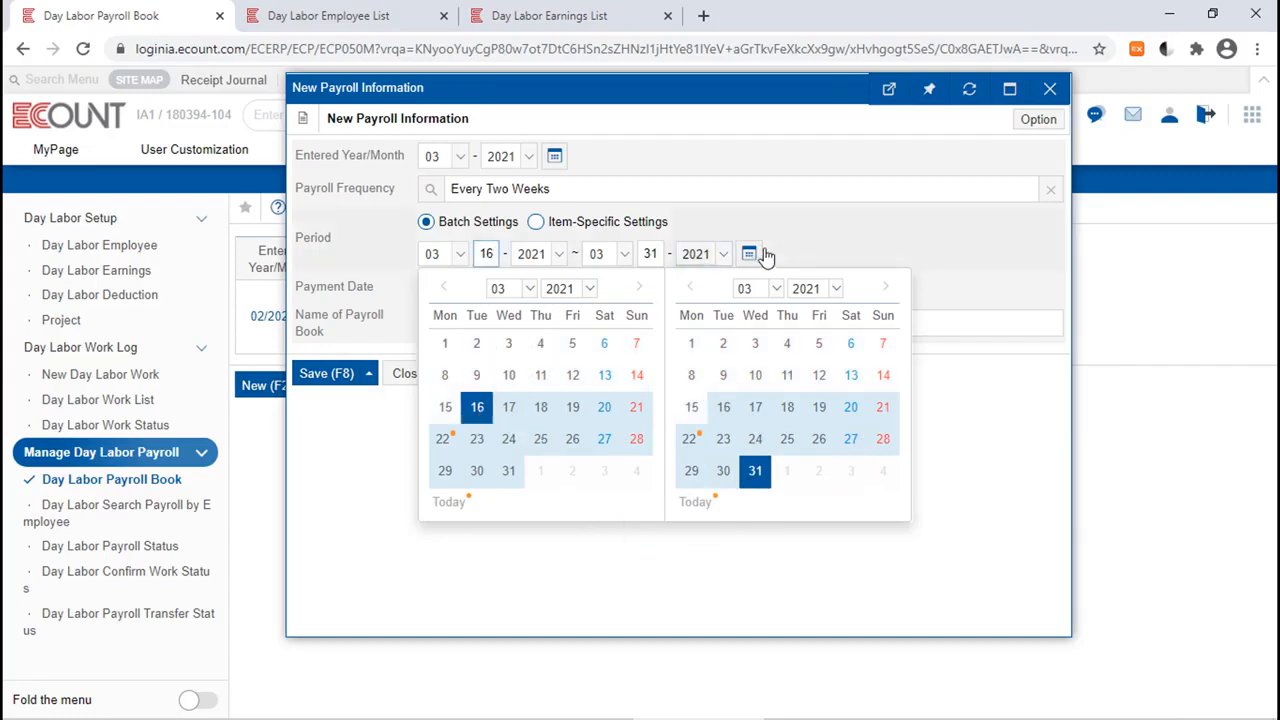
left_click(448, 346)
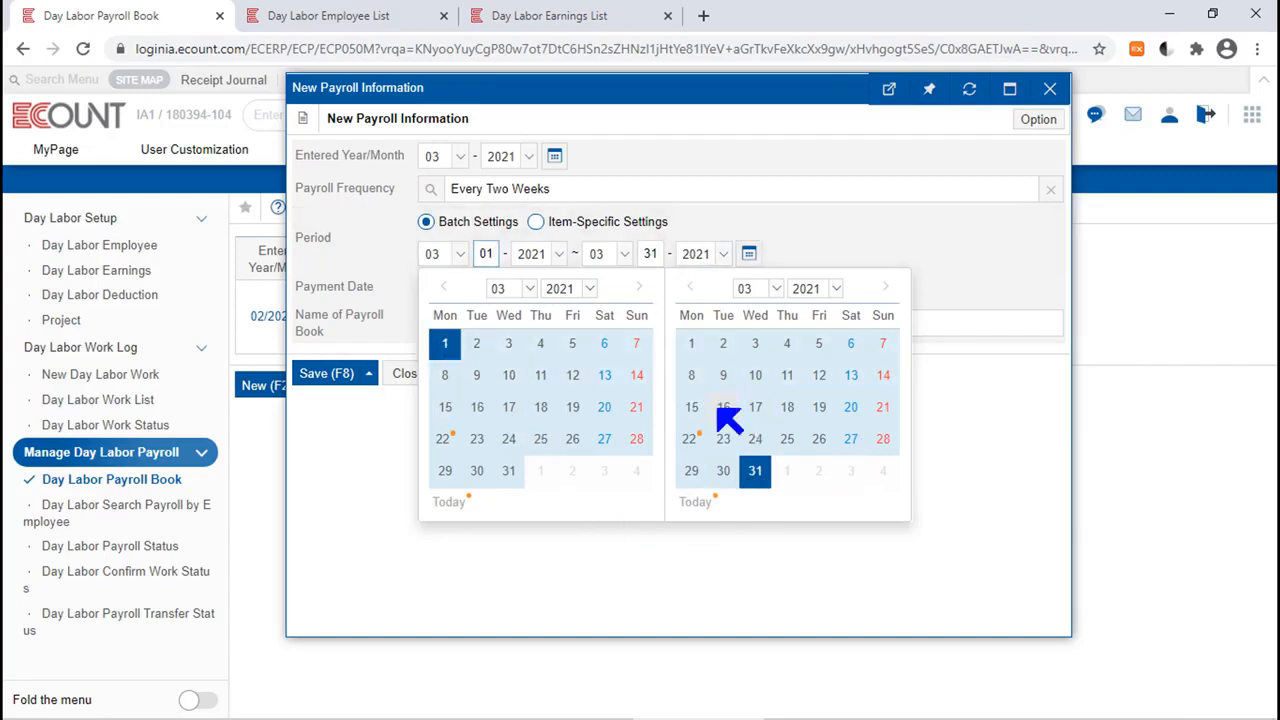
left_click(720, 409)
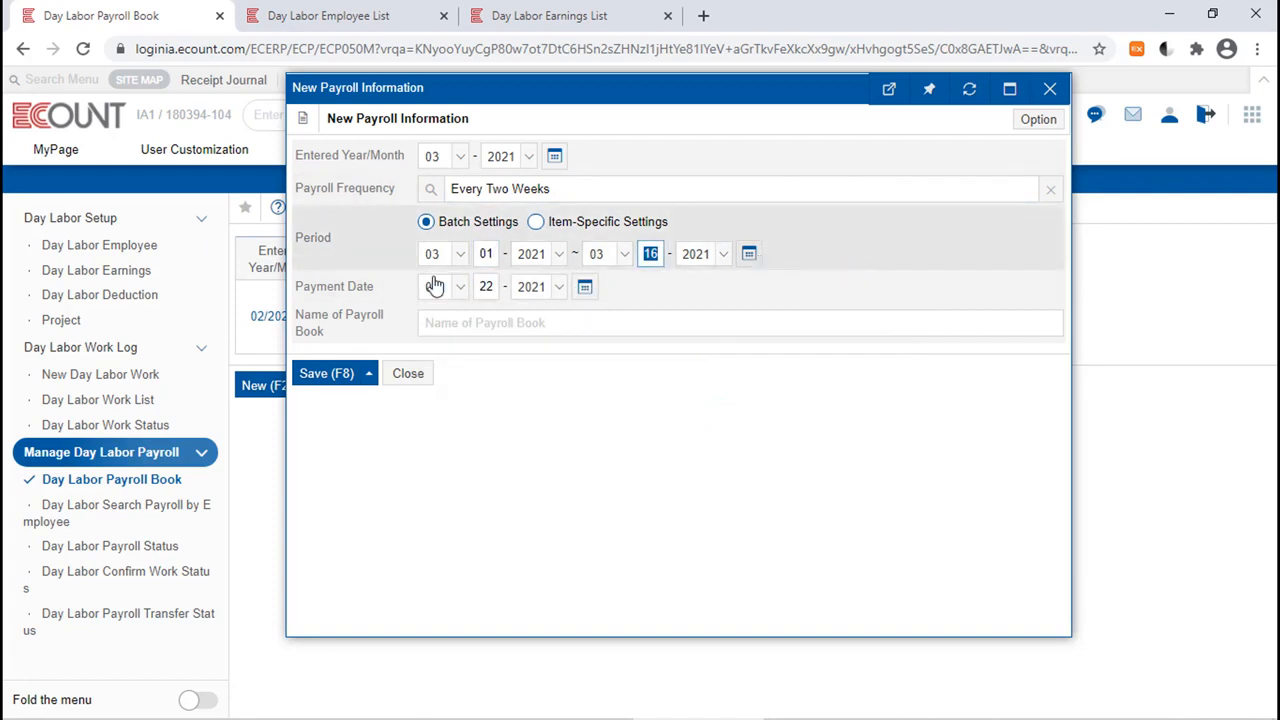
Set the payment date of the new payroll to 03/16/2021.
left_click_drag(378, 287, 312, 288)
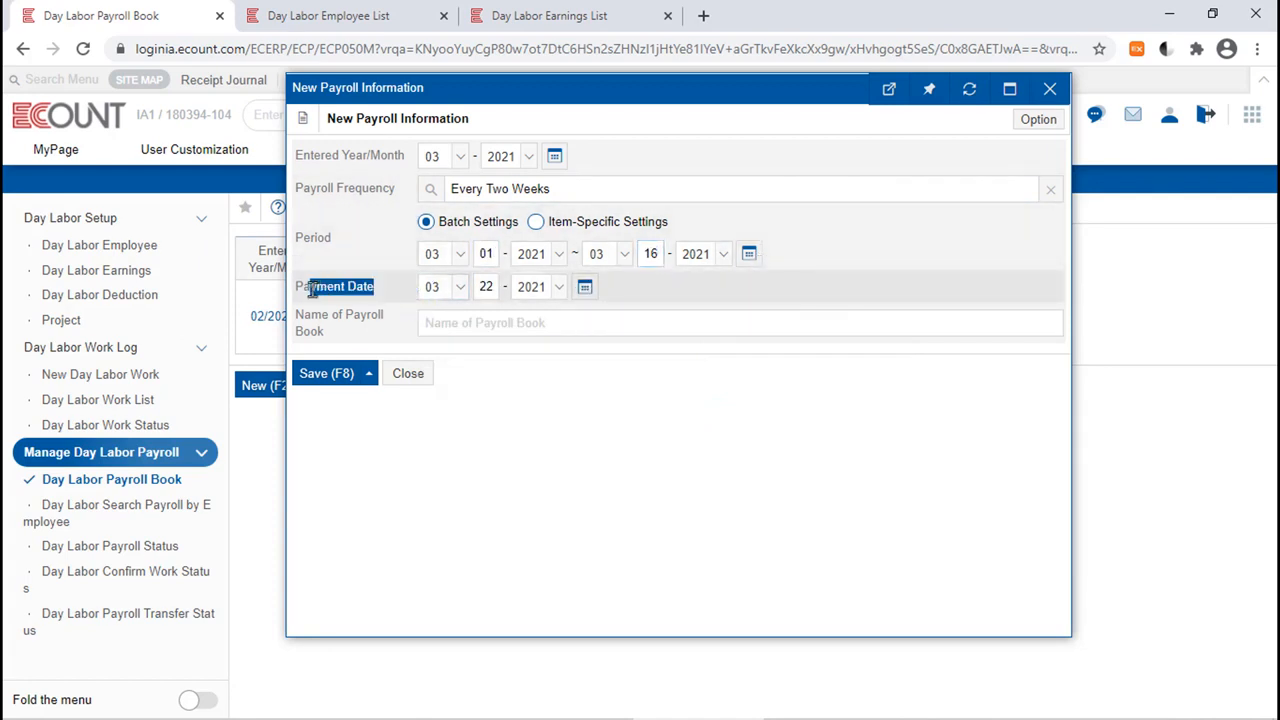
left_click(585, 287)
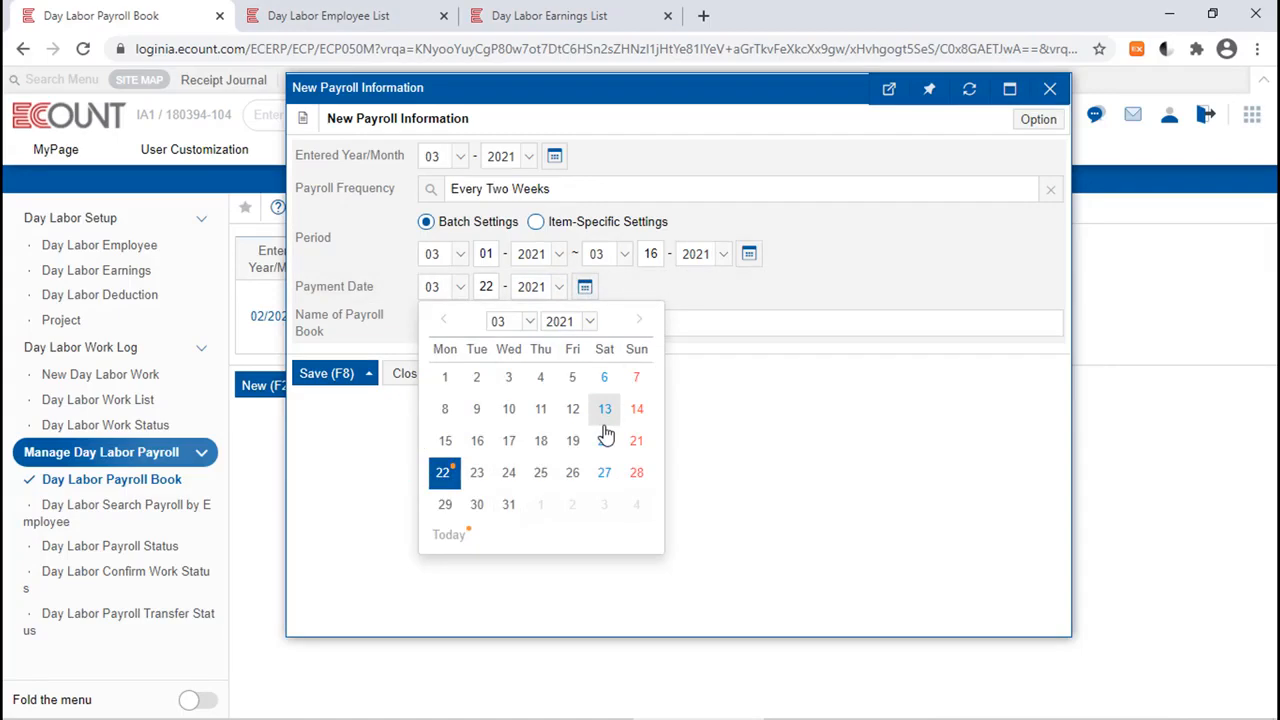
left_click(478, 442)
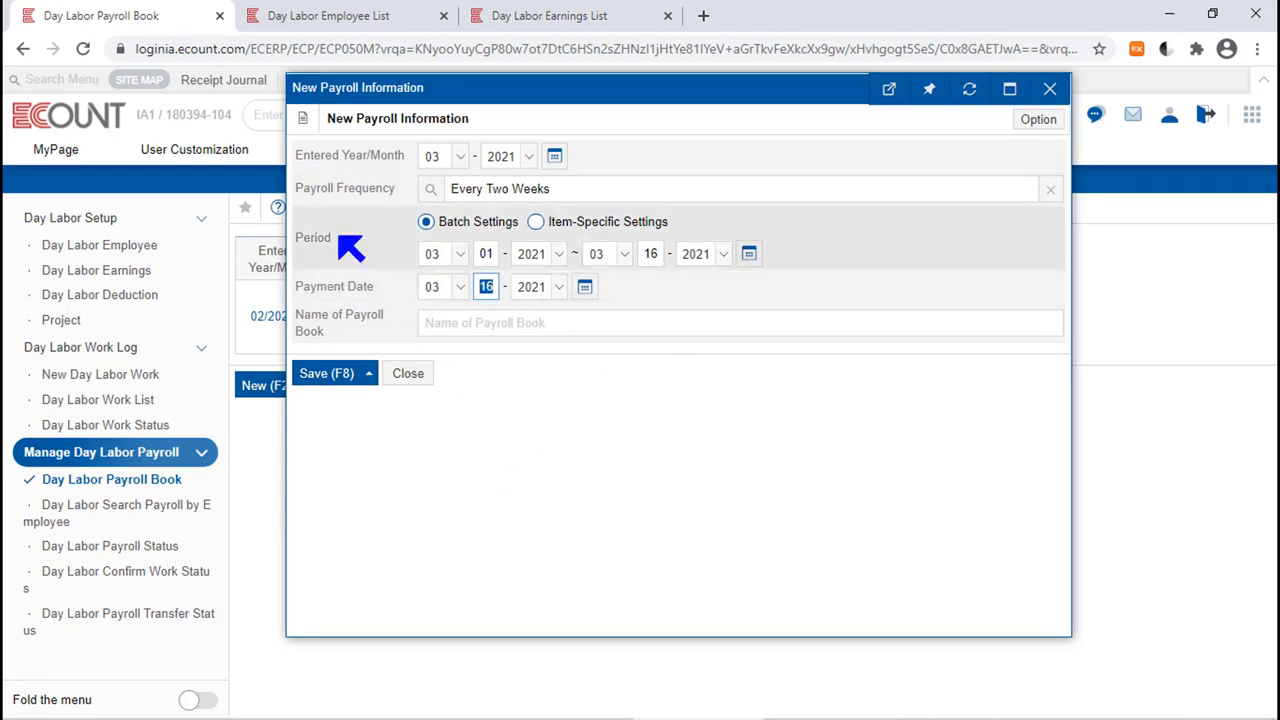
double_click(304, 236)
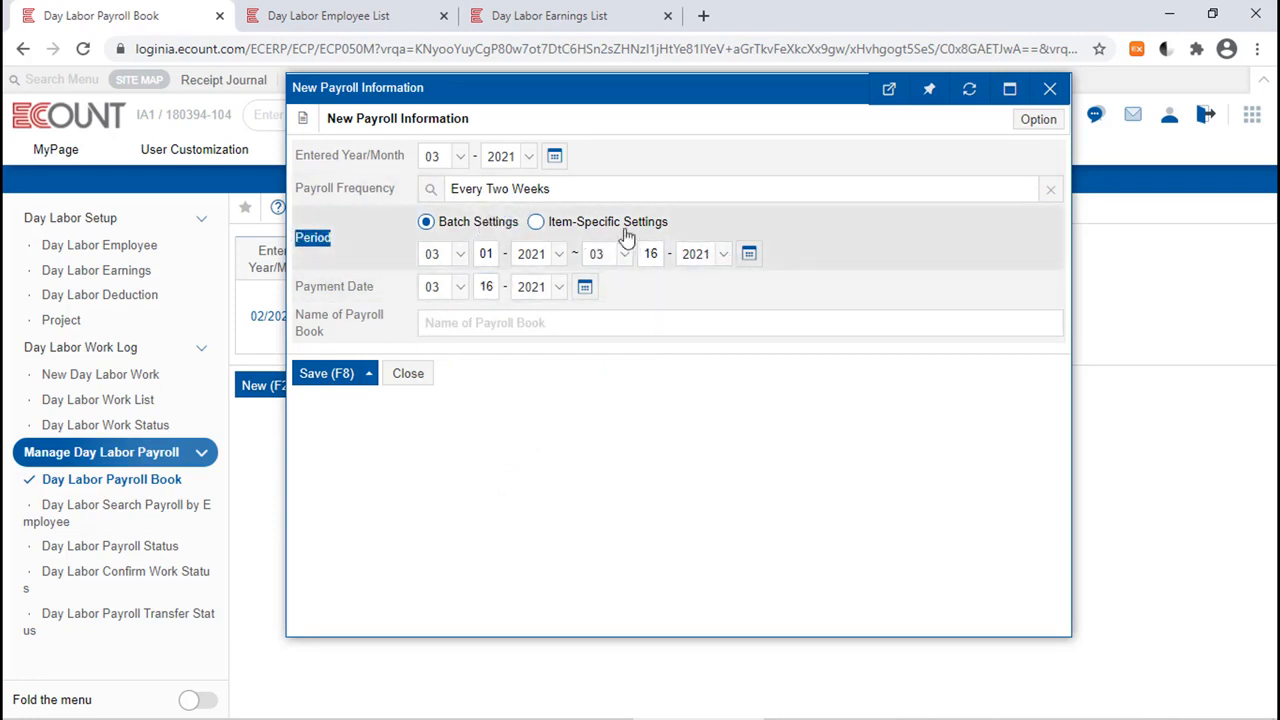
left_click(749, 255)
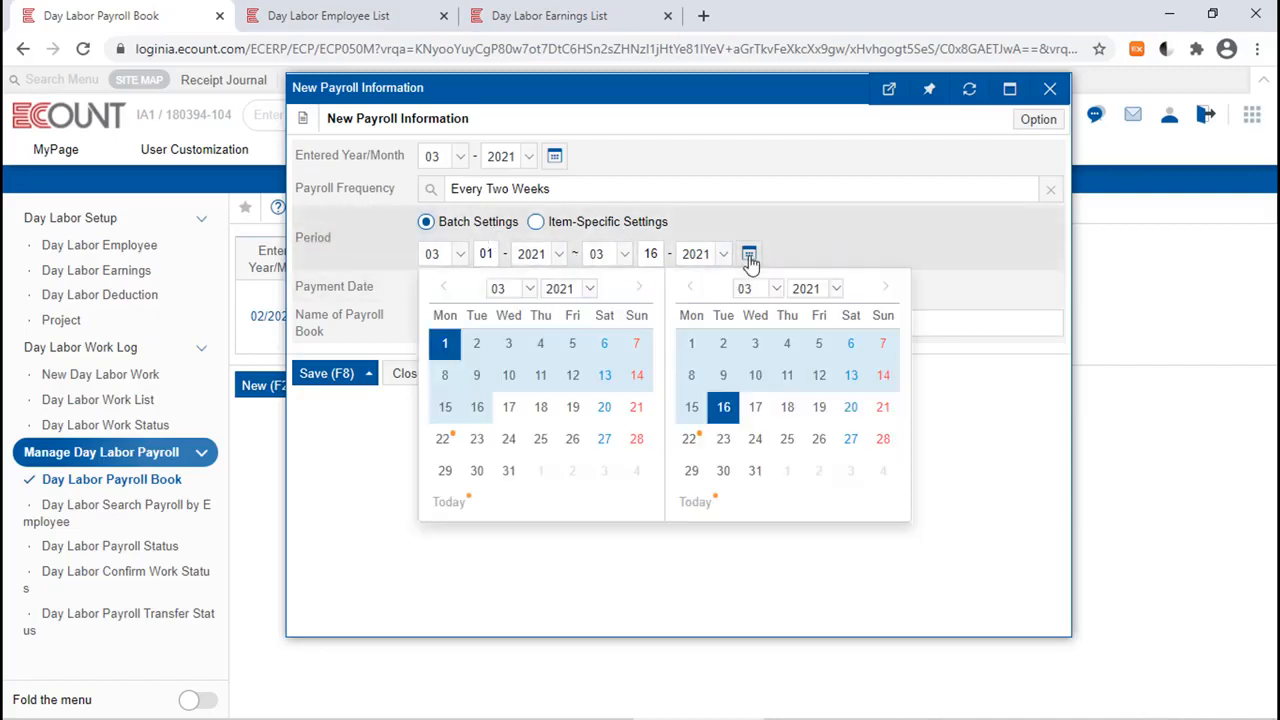
left_click(749, 255)
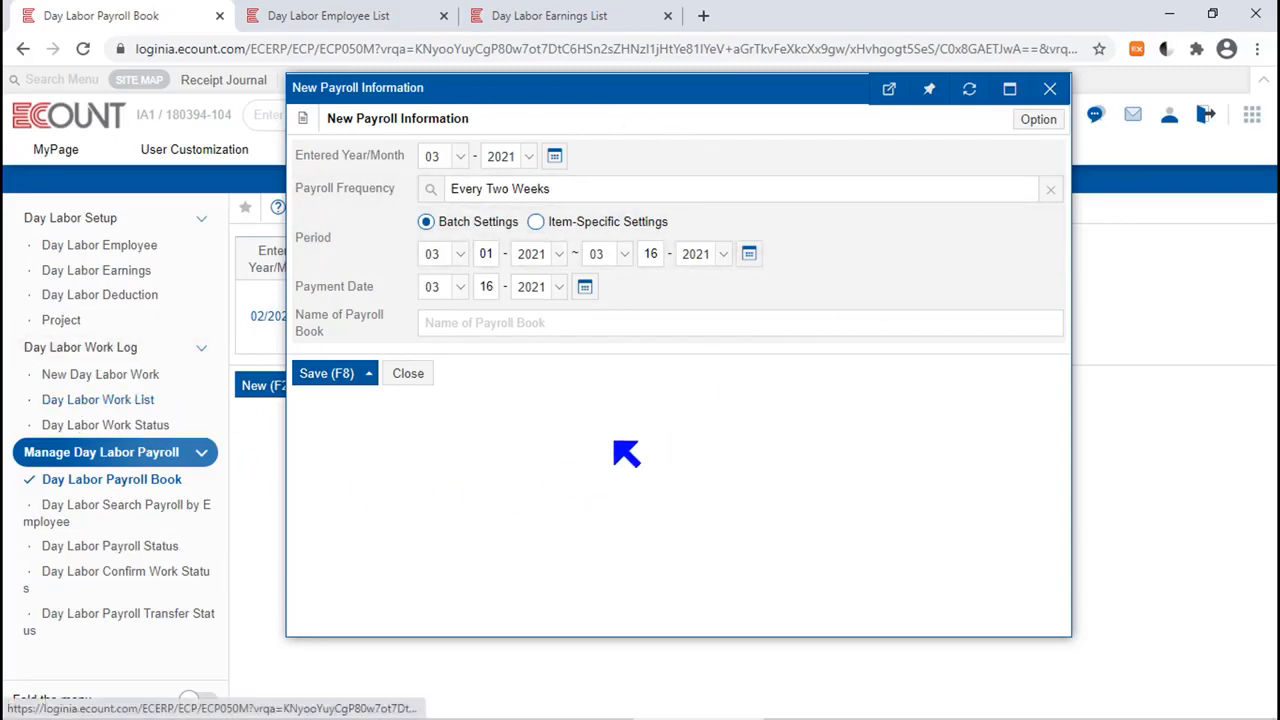
Examine the item-specific period settings for the earnings fields without applying them, and return the period to Batch Settings.
left_click(540, 222)
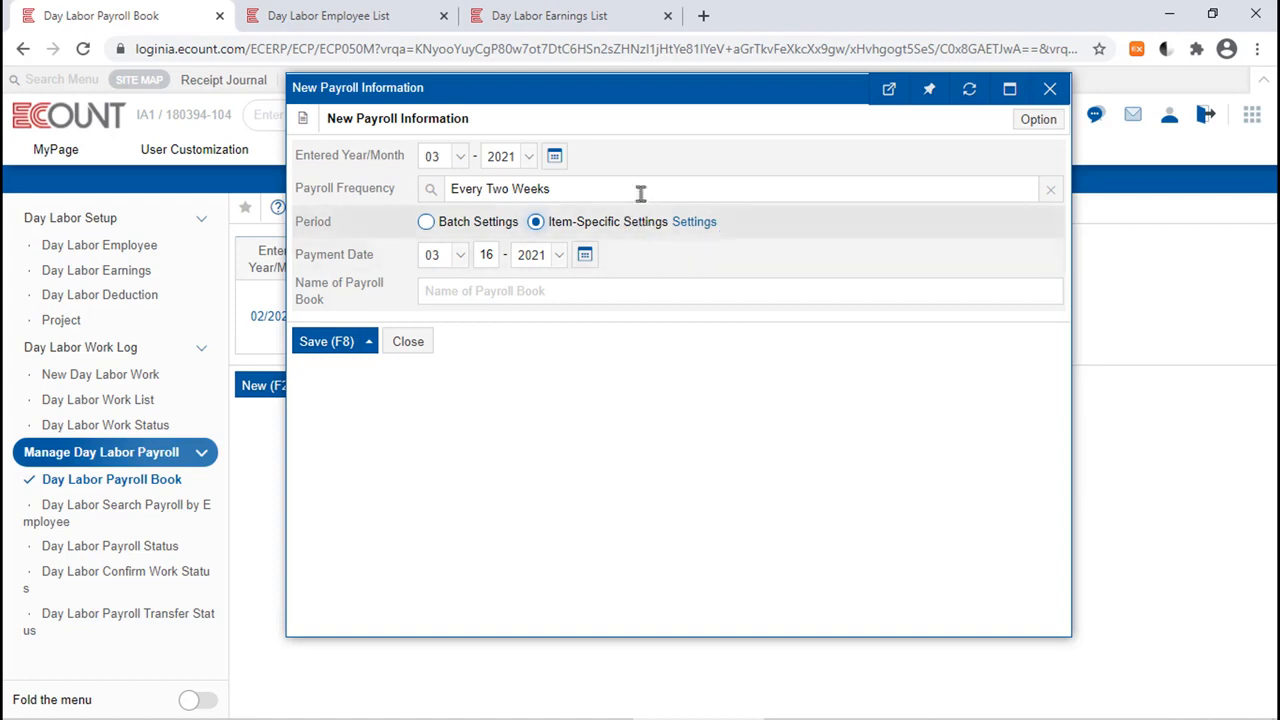
left_click(690, 222)
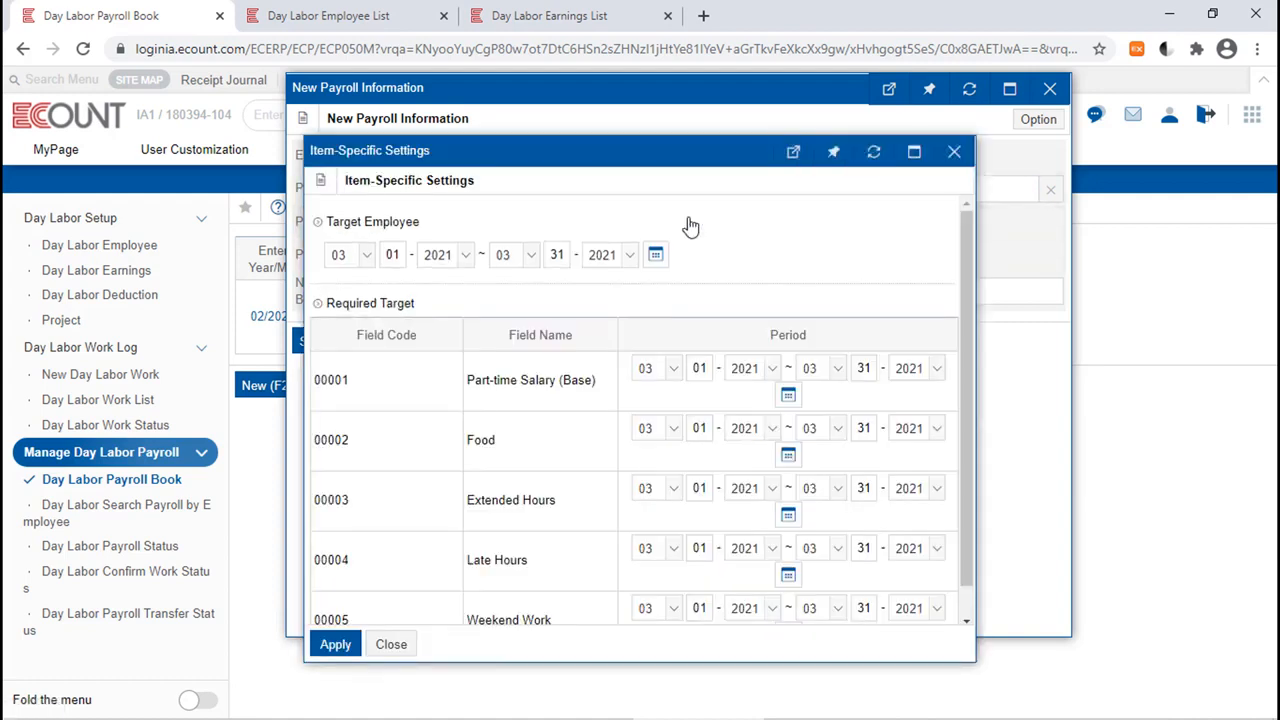
left_click_drag(975, 239, 1071, 239)
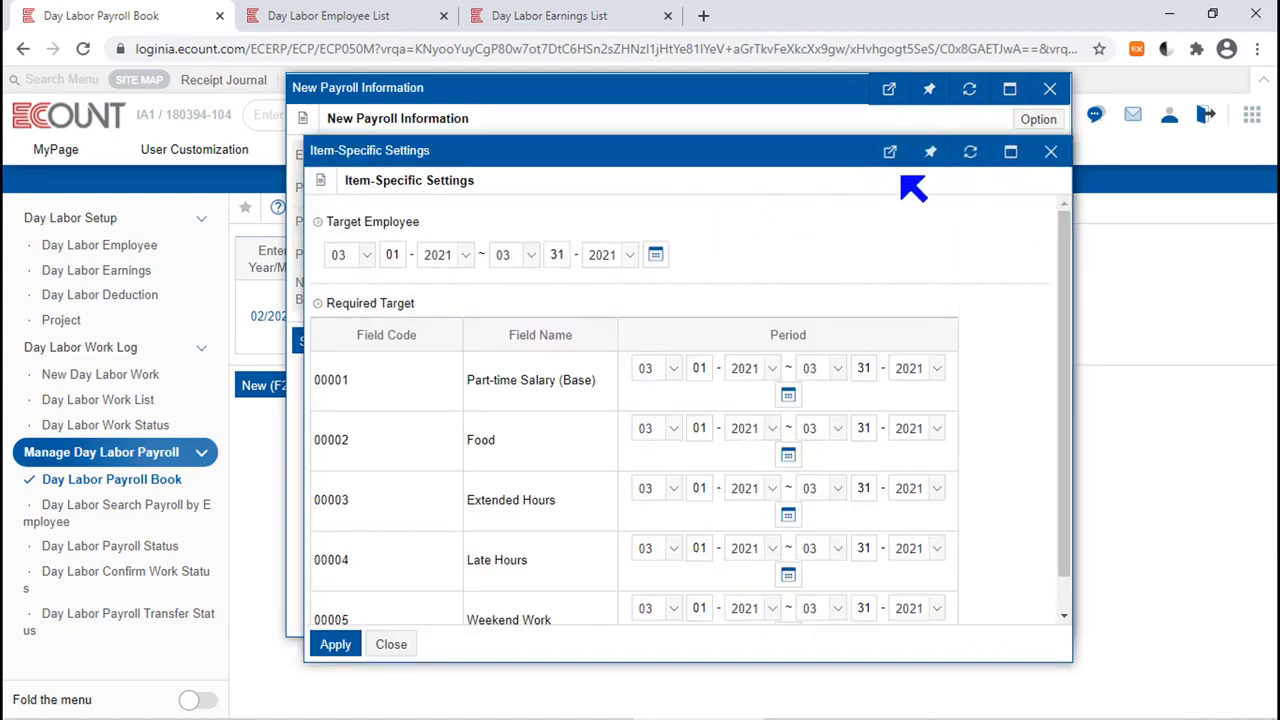
left_click_drag(647, 141, 631, 79)
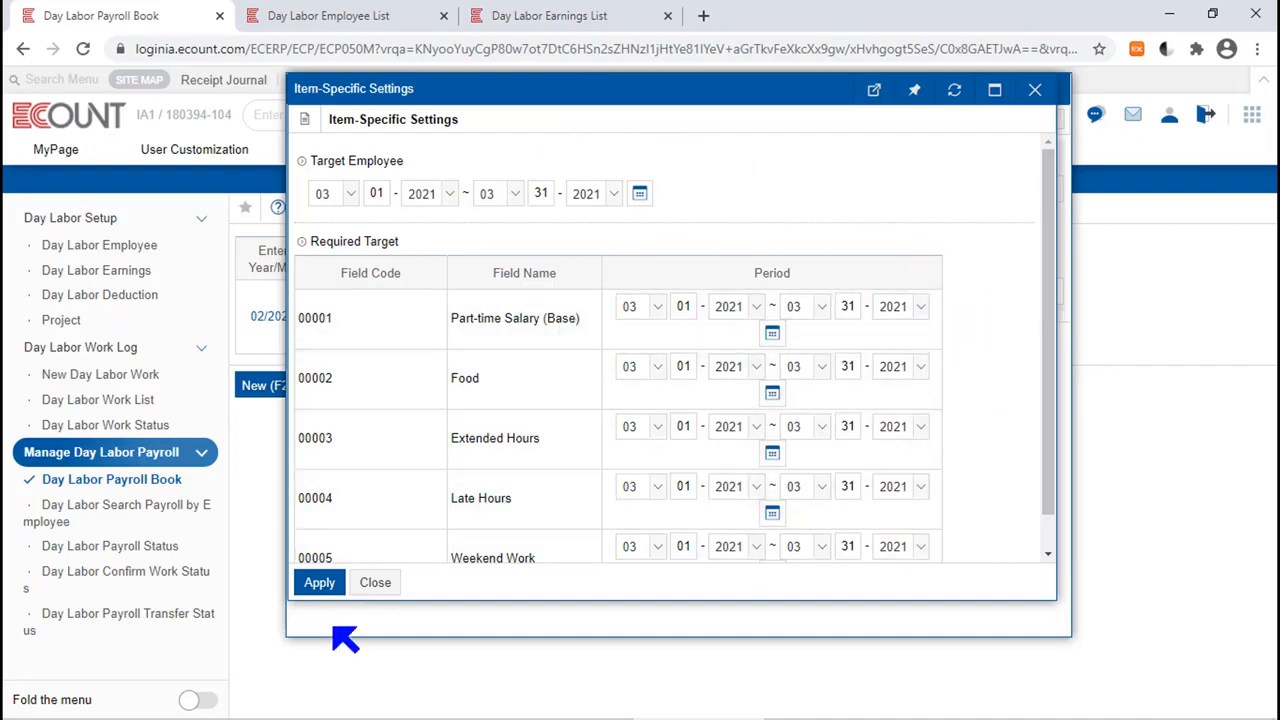
left_click(376, 588)
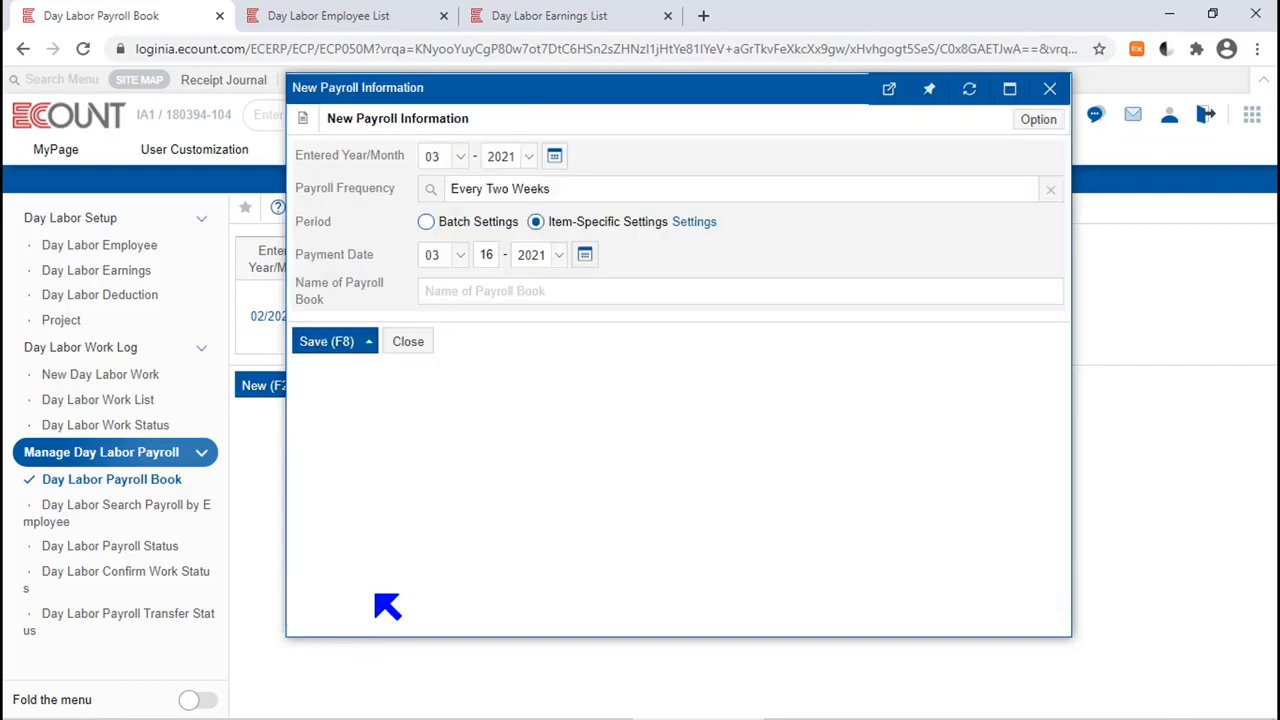
left_click(427, 223)
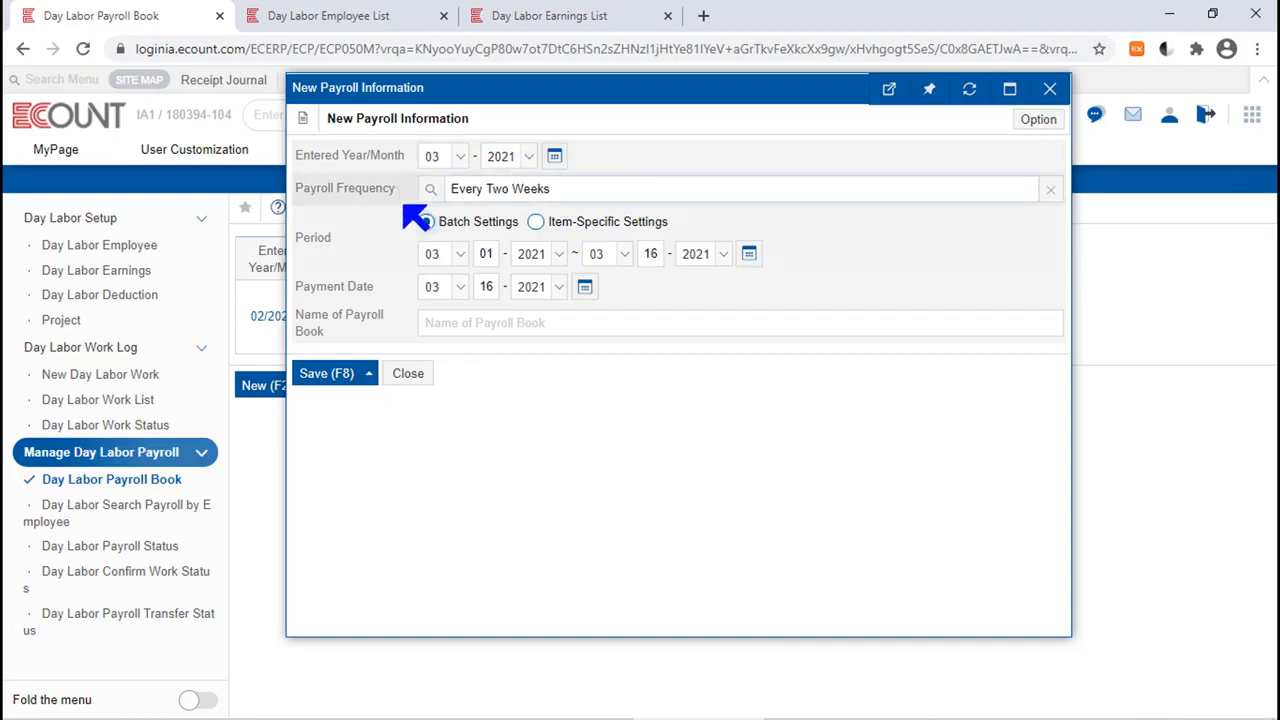
Name the new payroll book "March 1st" and save it.
left_click(585, 289)
left_click(585, 290)
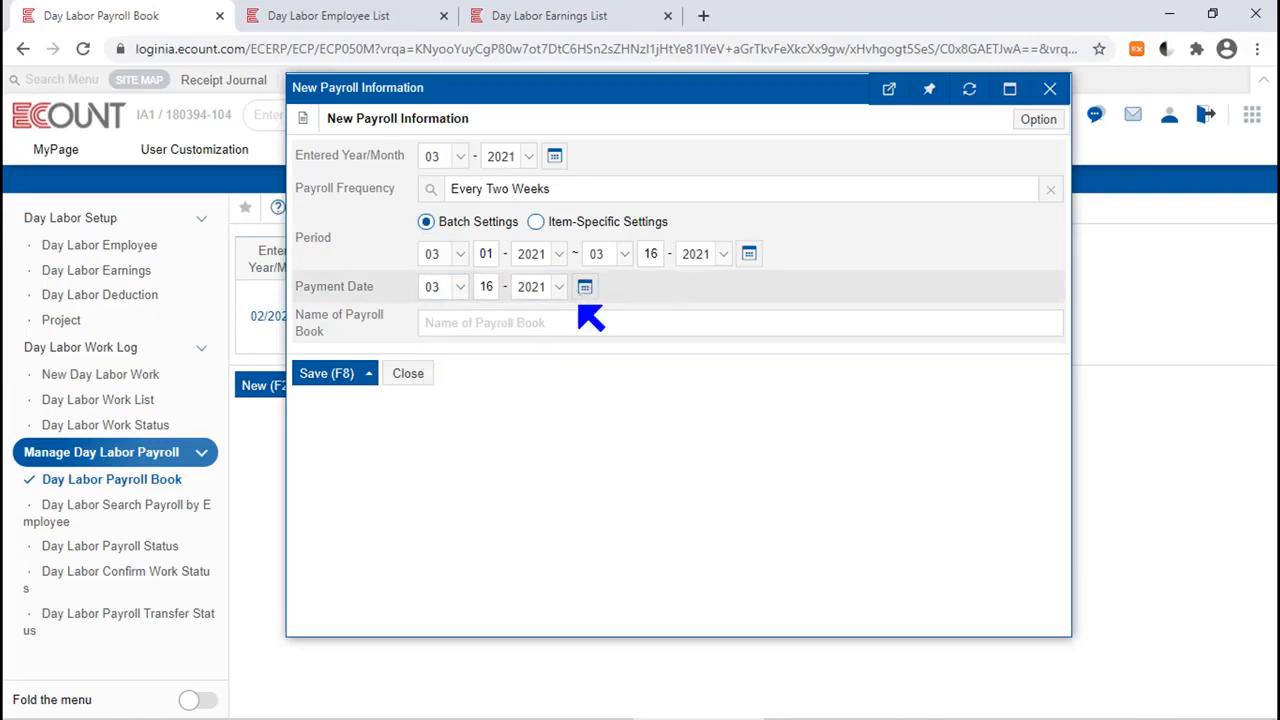
left_click(537, 323)
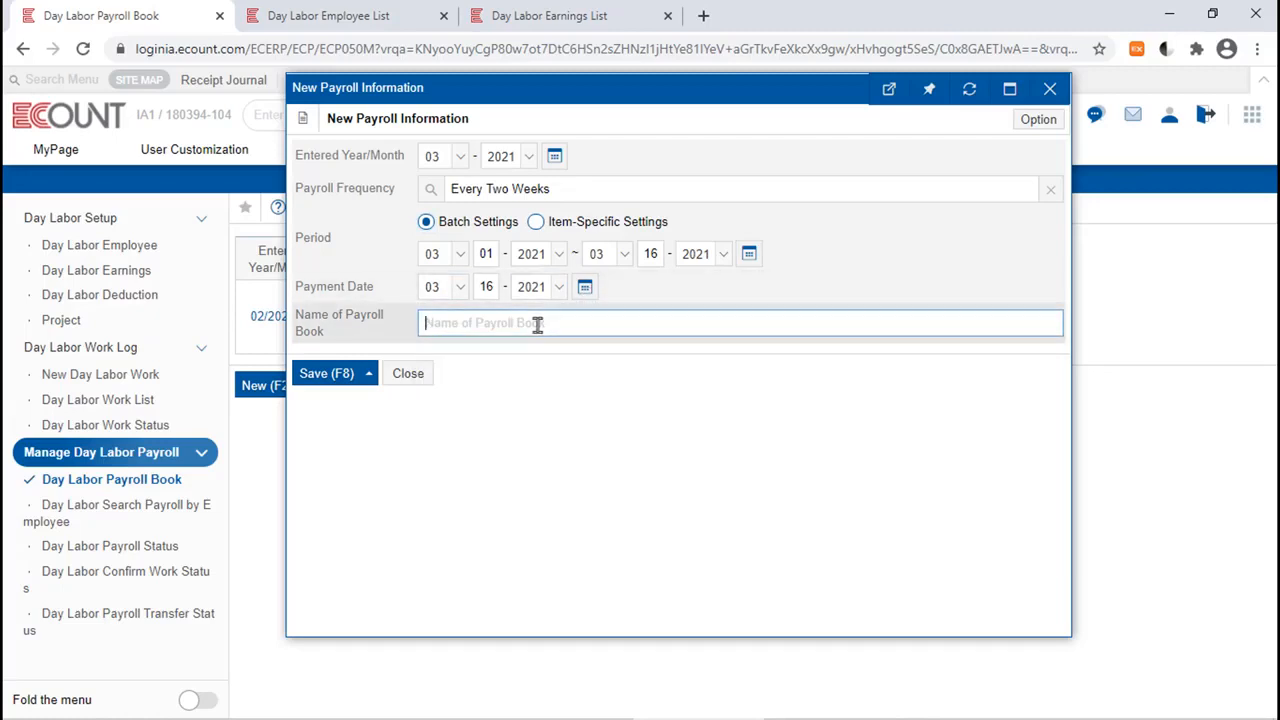
type("March 1st")
left_click(340, 373)
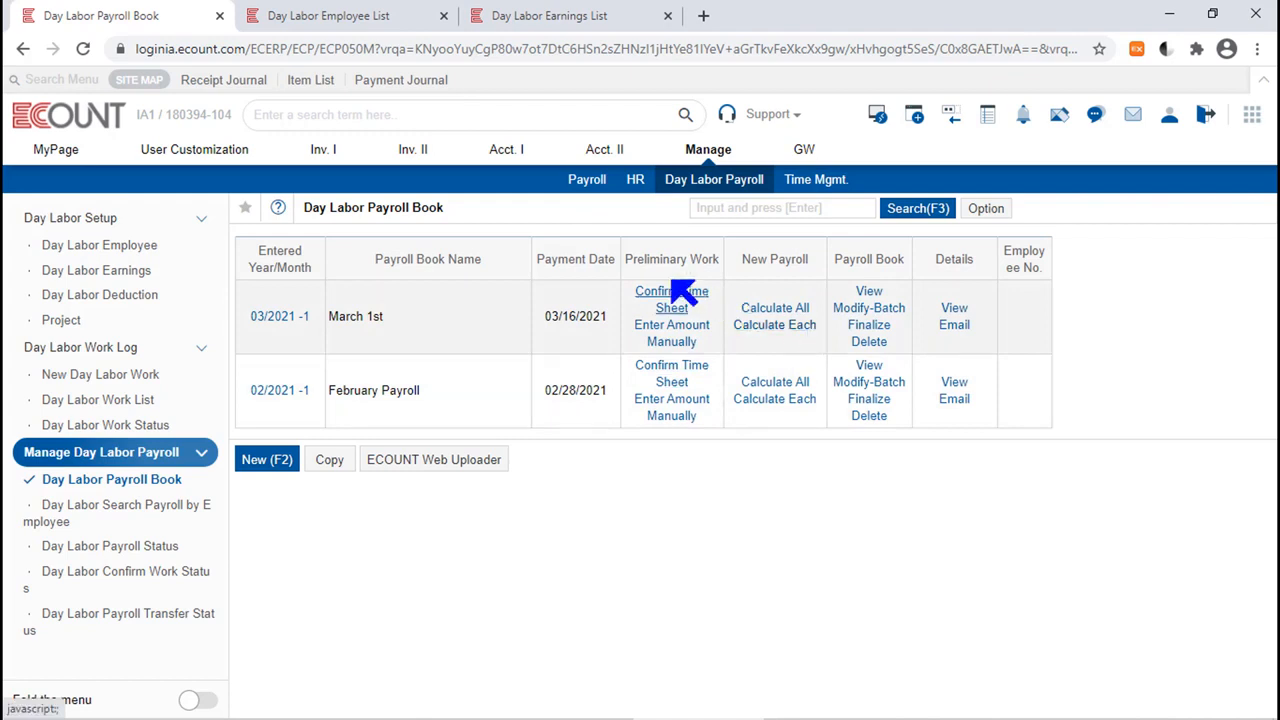
left_click_drag(633, 259, 716, 260)
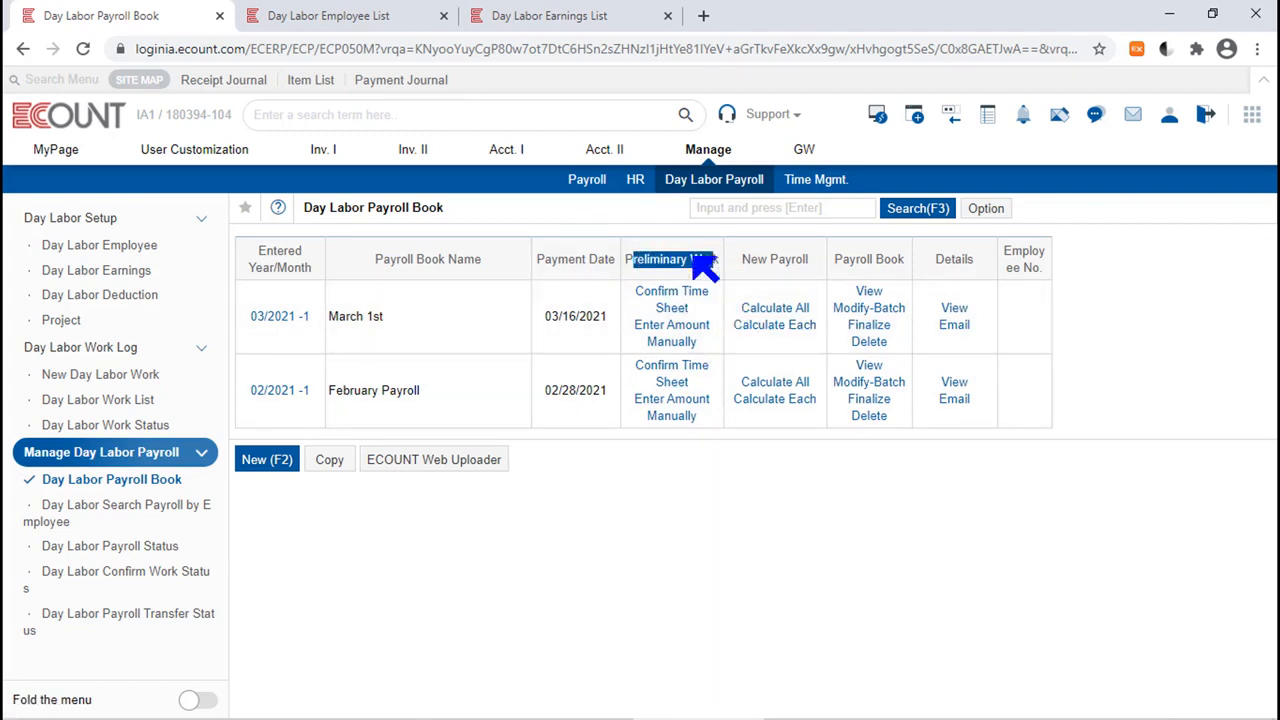
left_click_drag(810, 260, 680, 260)
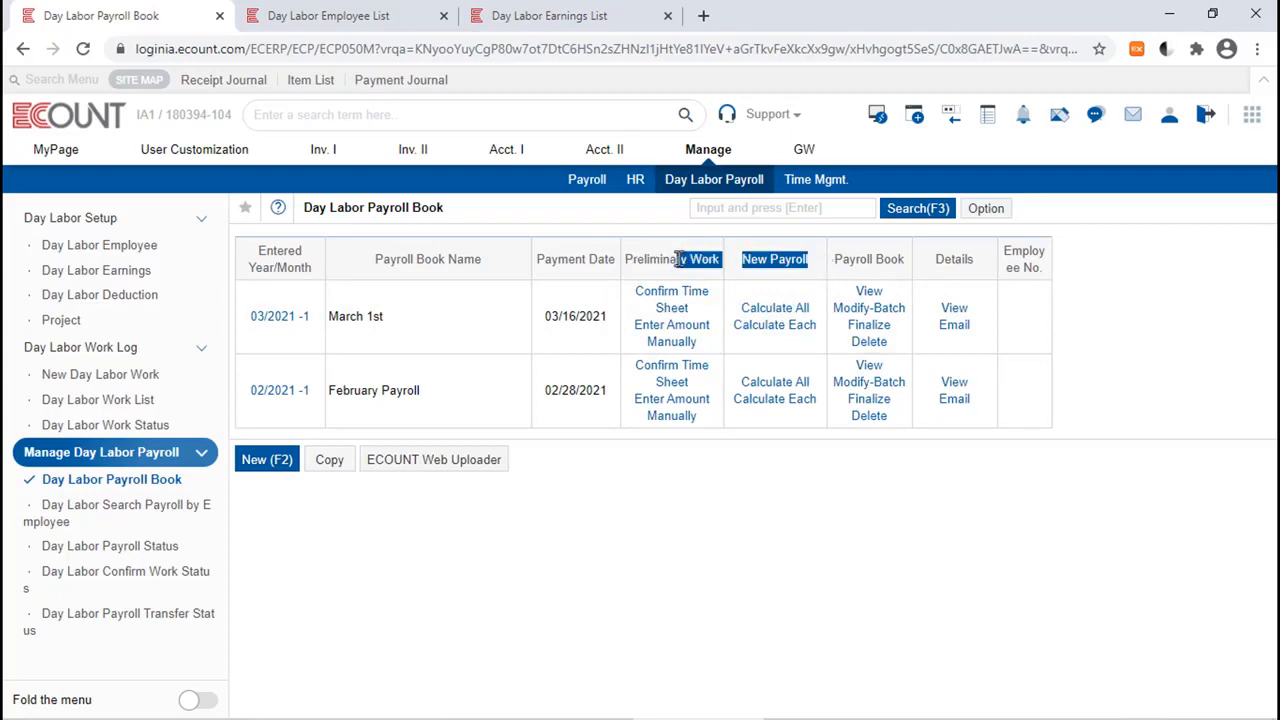
left_click(792, 262)
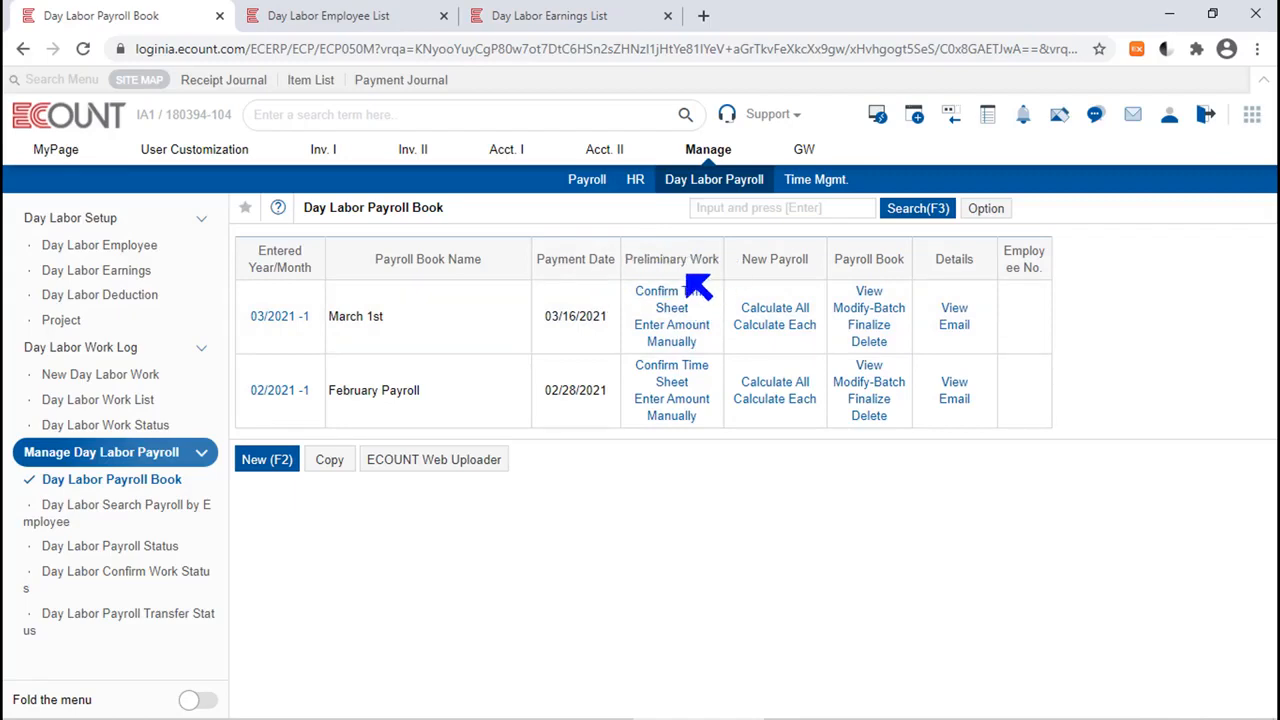
Examine the registered formula of Part-time Salary (Base) in the day labor earnings list, and return to the payroll book list.
left_click(597, 14)
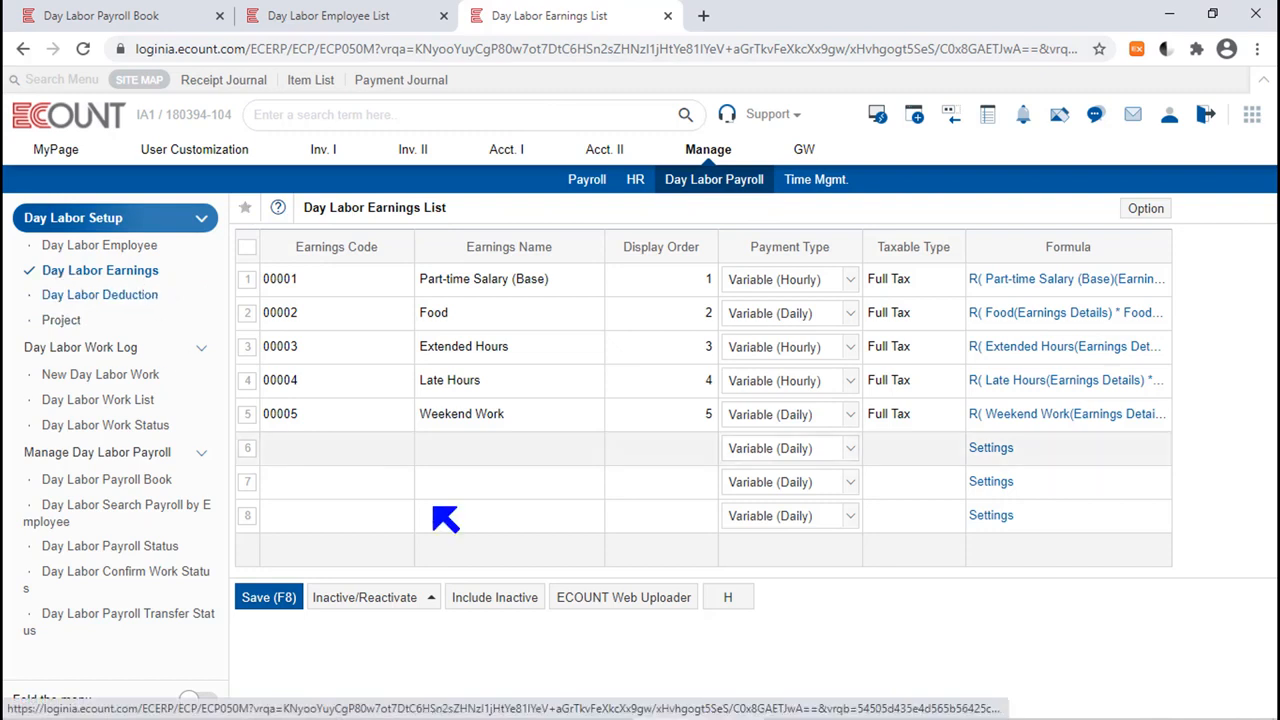
left_click(1088, 287)
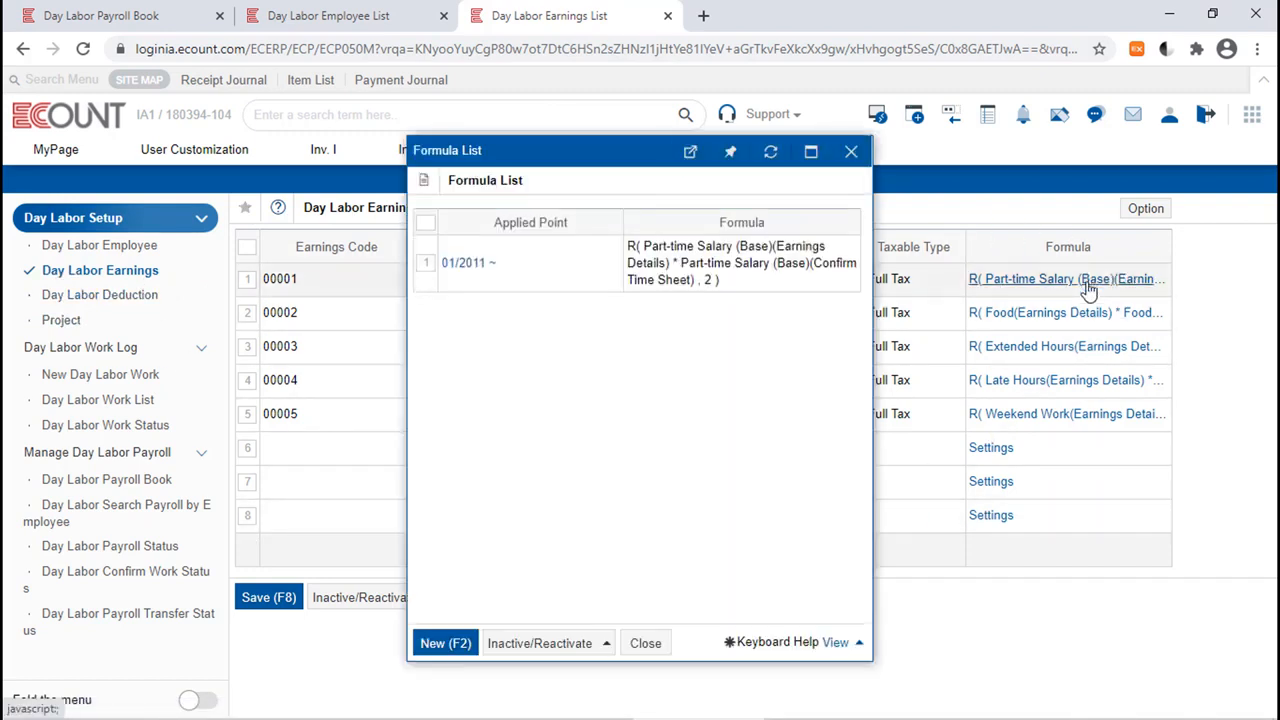
left_click(479, 268)
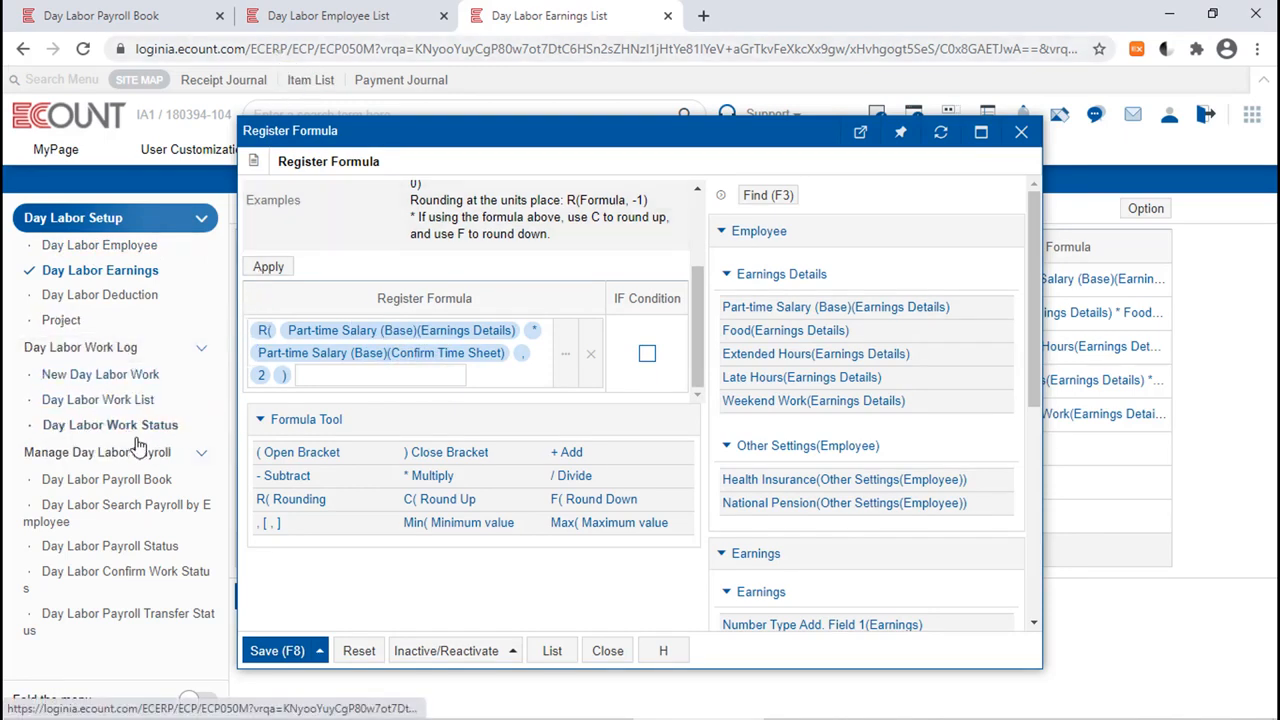
left_click(50, 14)
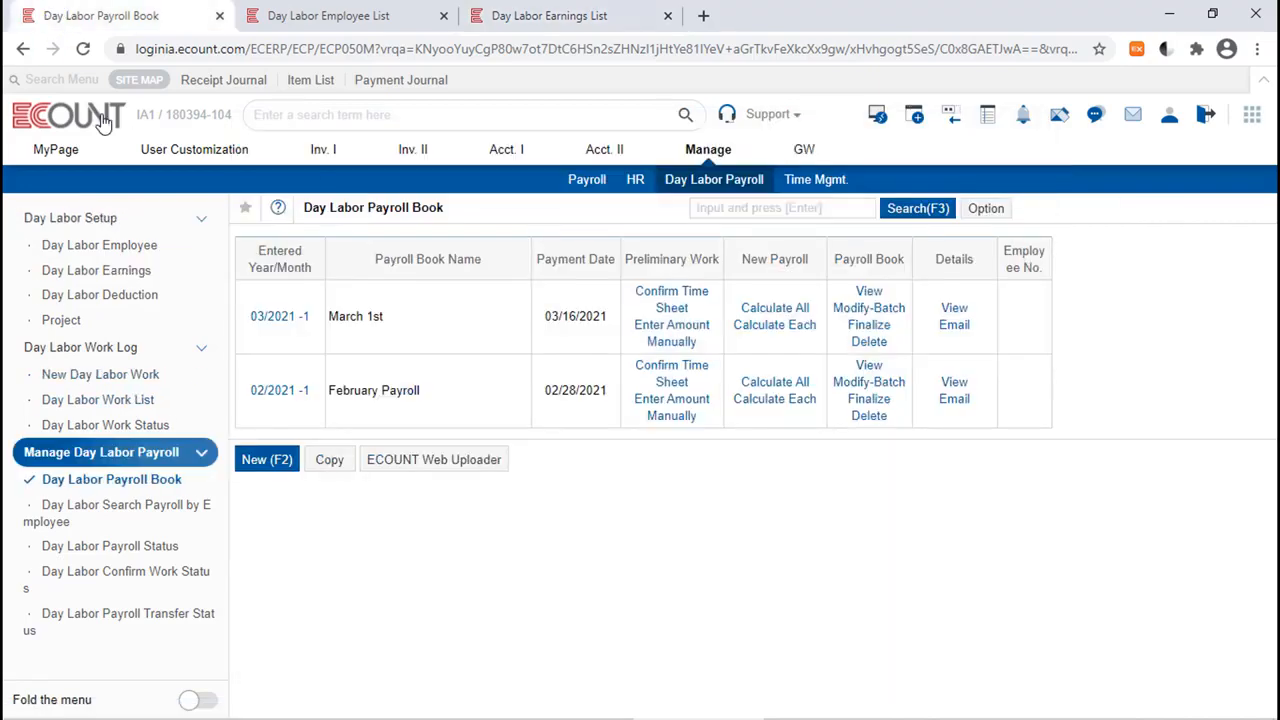
Open the time sheet confirmation for the March 1st payroll book.
left_click(684, 305)
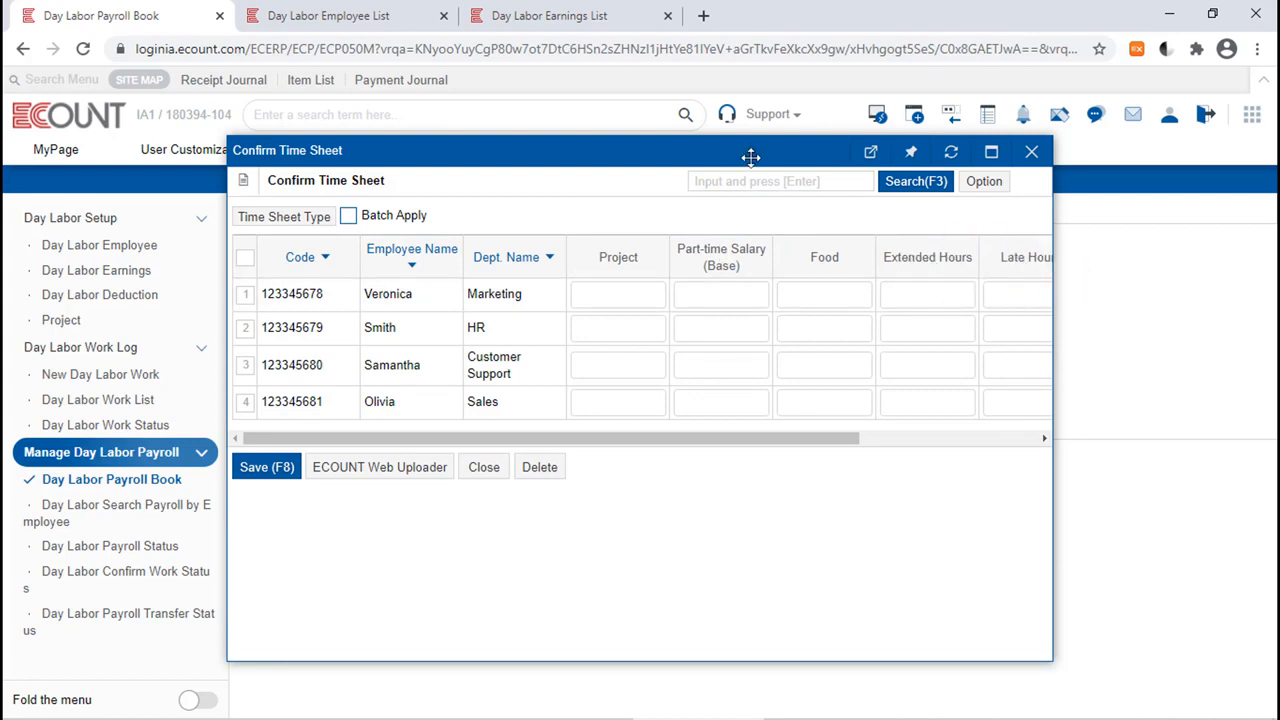
left_click_drag(750, 157, 749, 517)
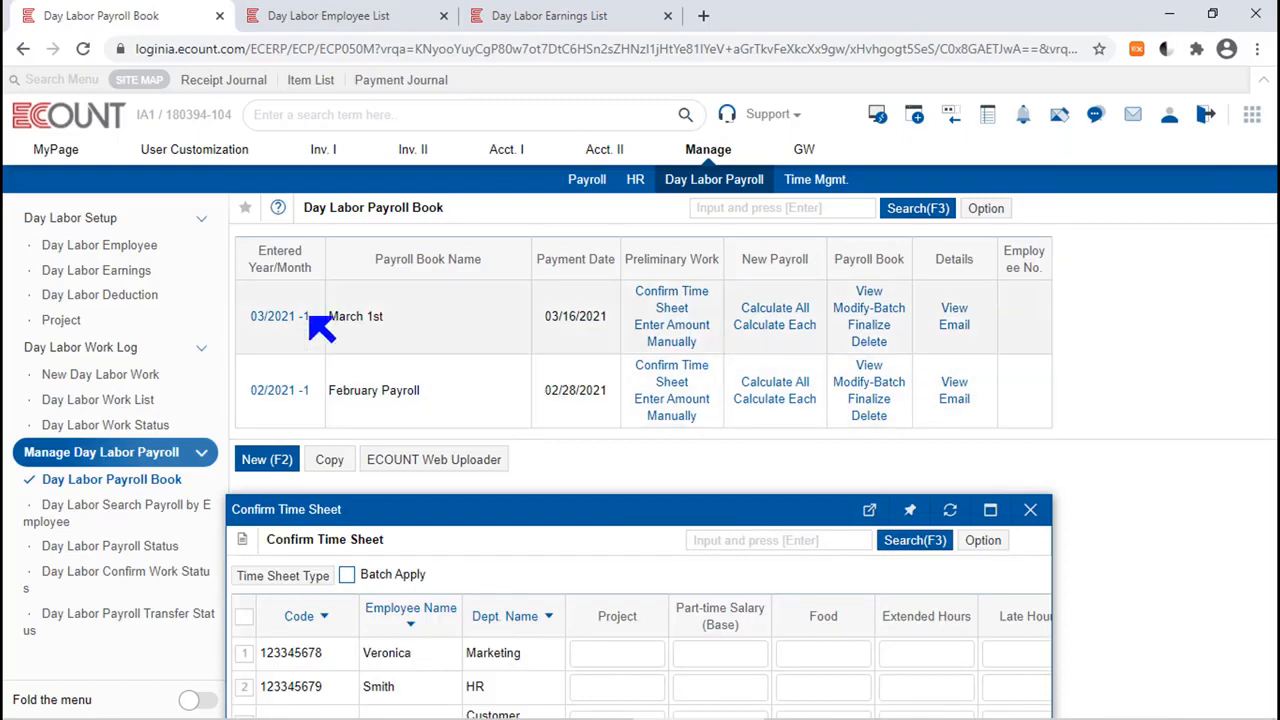
left_click_drag(557, 509, 594, 111)
left_click(750, 263)
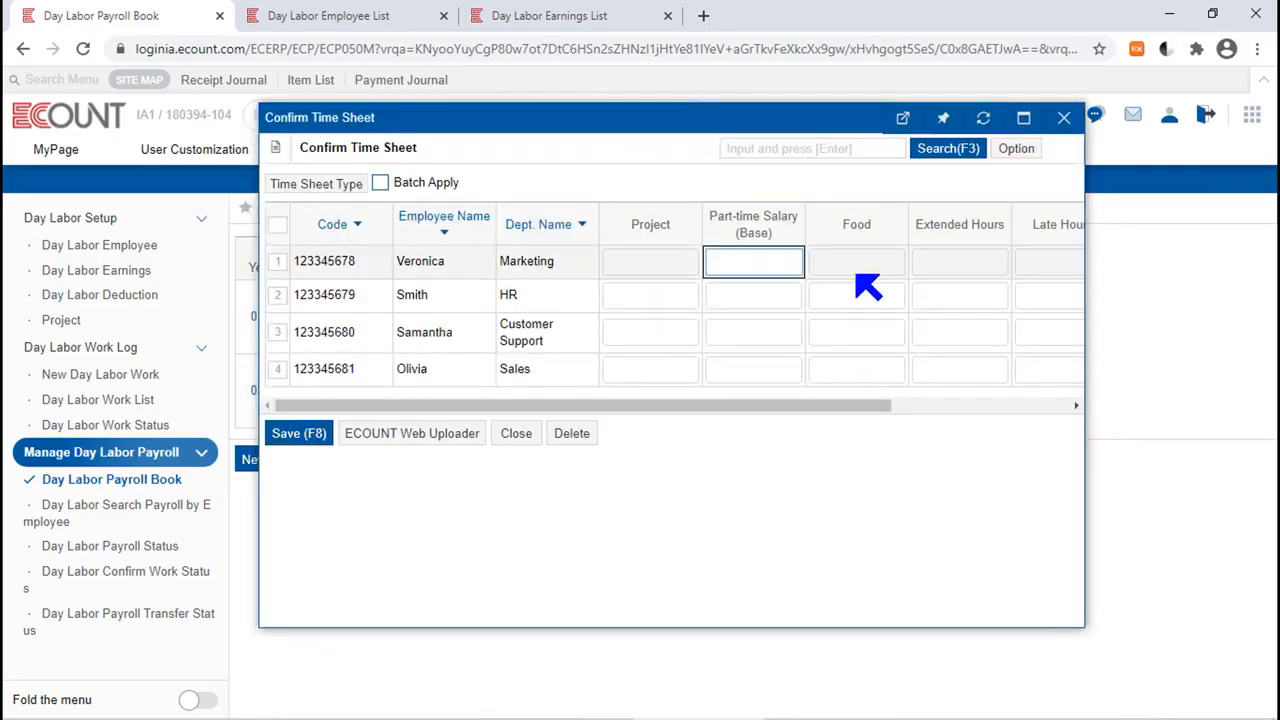
left_click(874, 190)
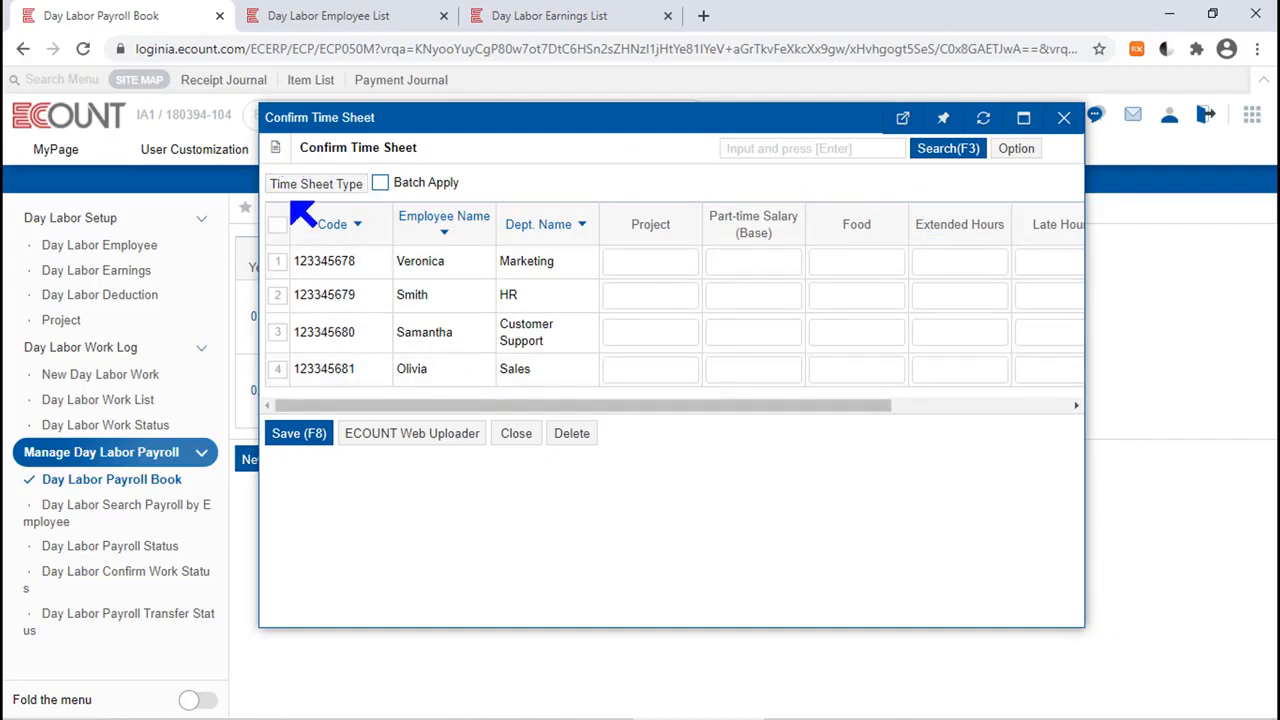
Load the daily time sheet data for all five earnings items into the March 1st time sheet, replacing any existing data.
left_click(350, 190)
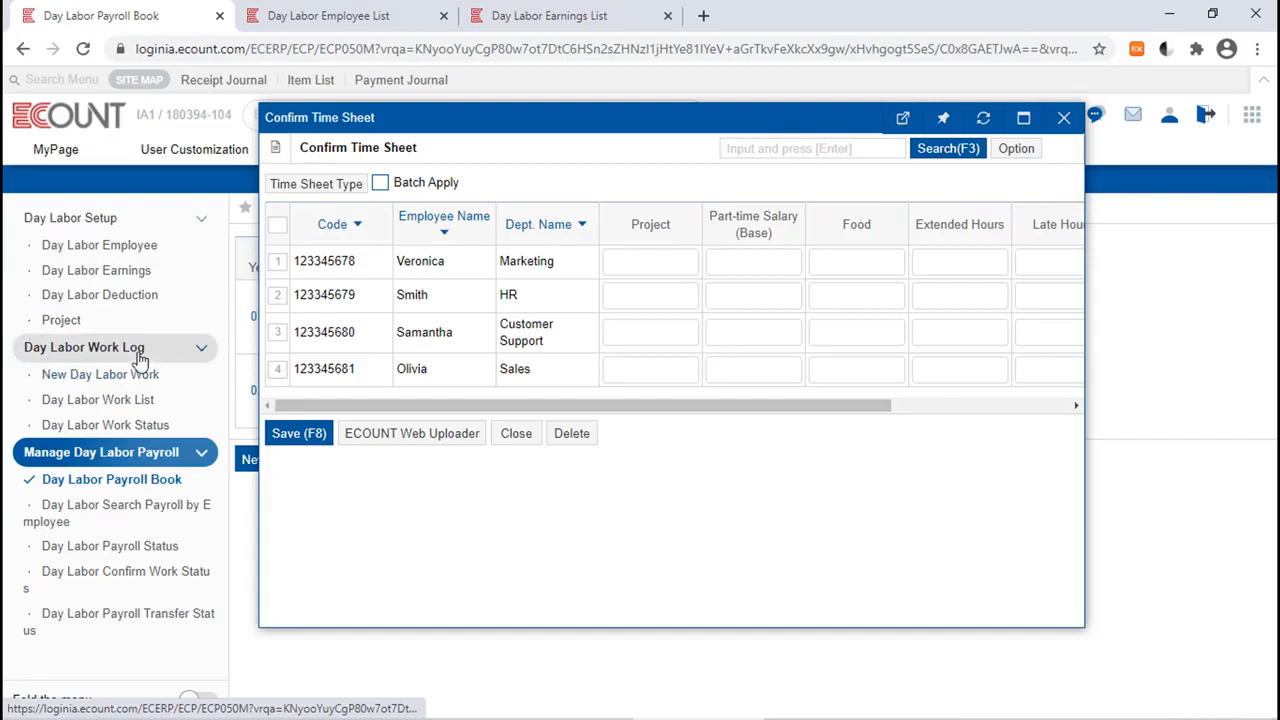
left_click(338, 186)
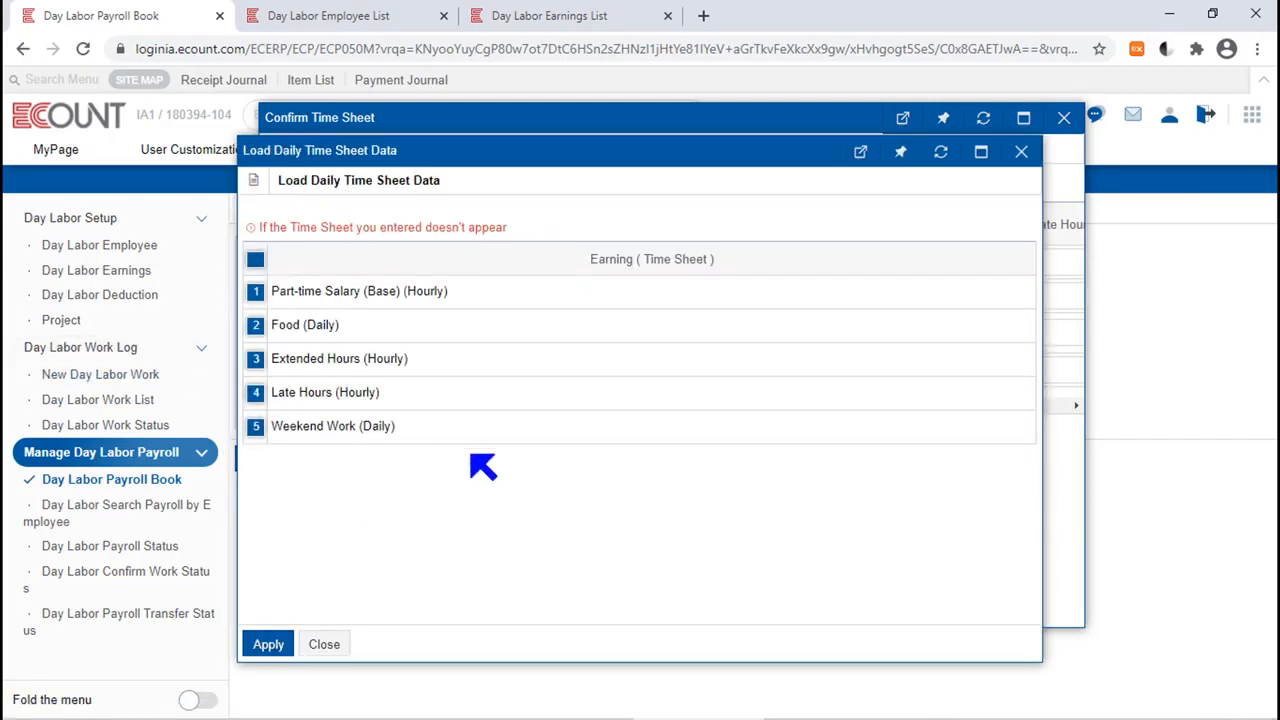
left_click(268, 644)
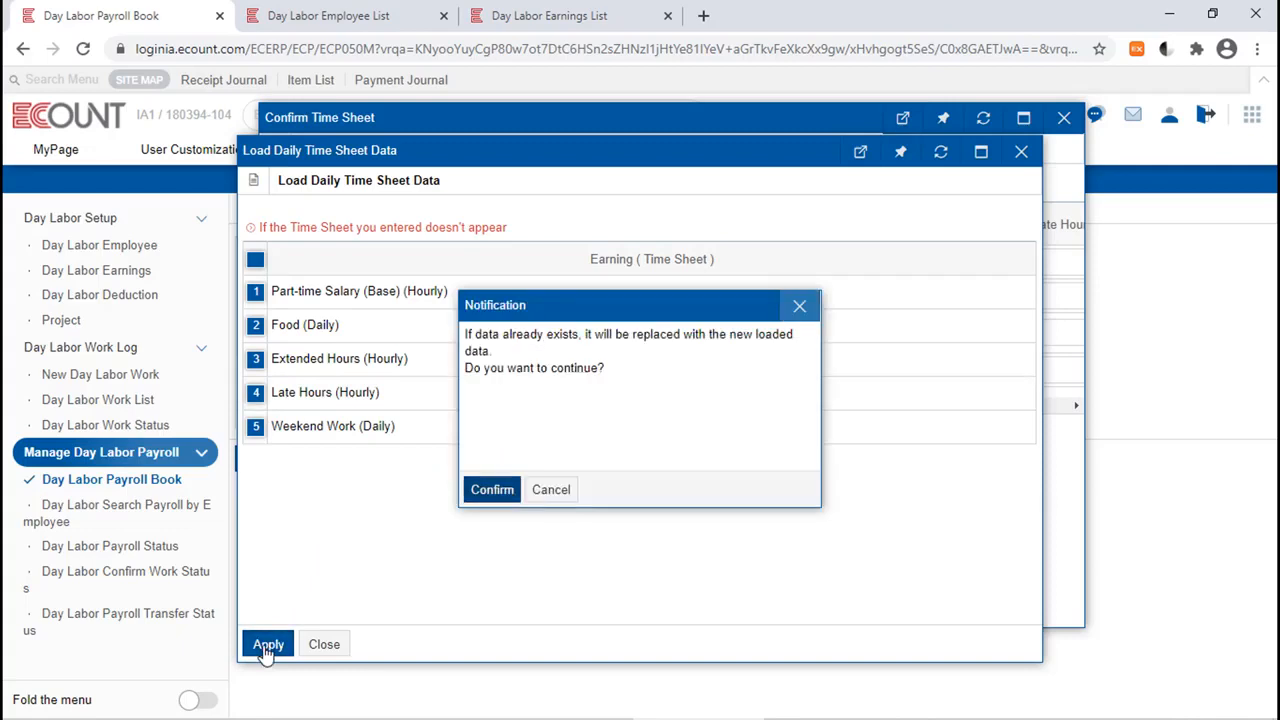
left_click(492, 490)
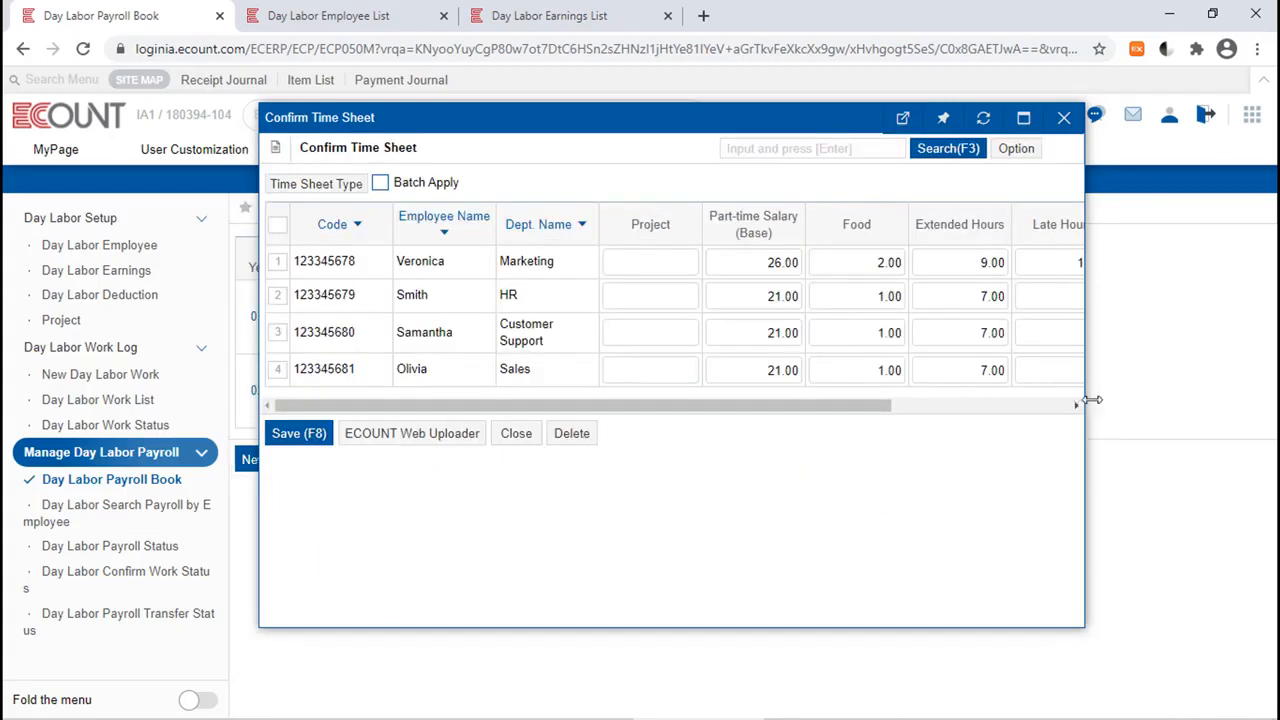
Review the loaded hours and days across all earnings columns, and save the March 1st time sheet.
left_click_drag(1092, 400, 1240, 400)
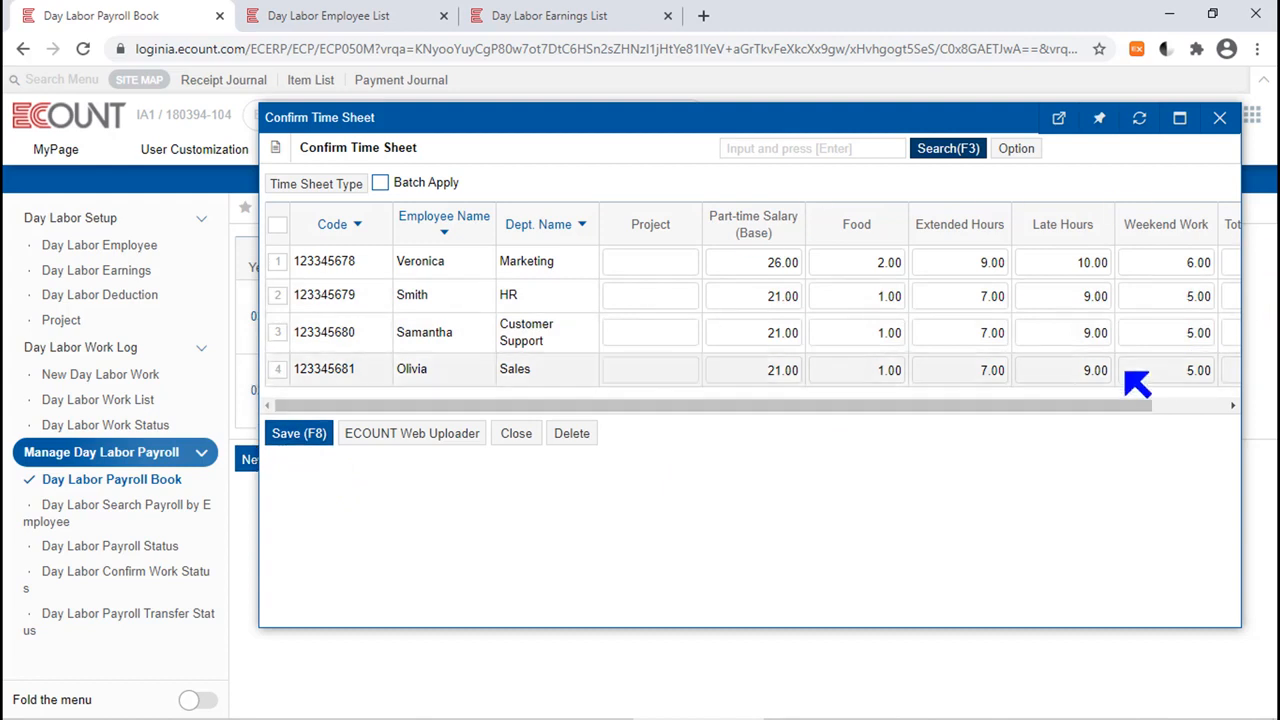
left_click(765, 268)
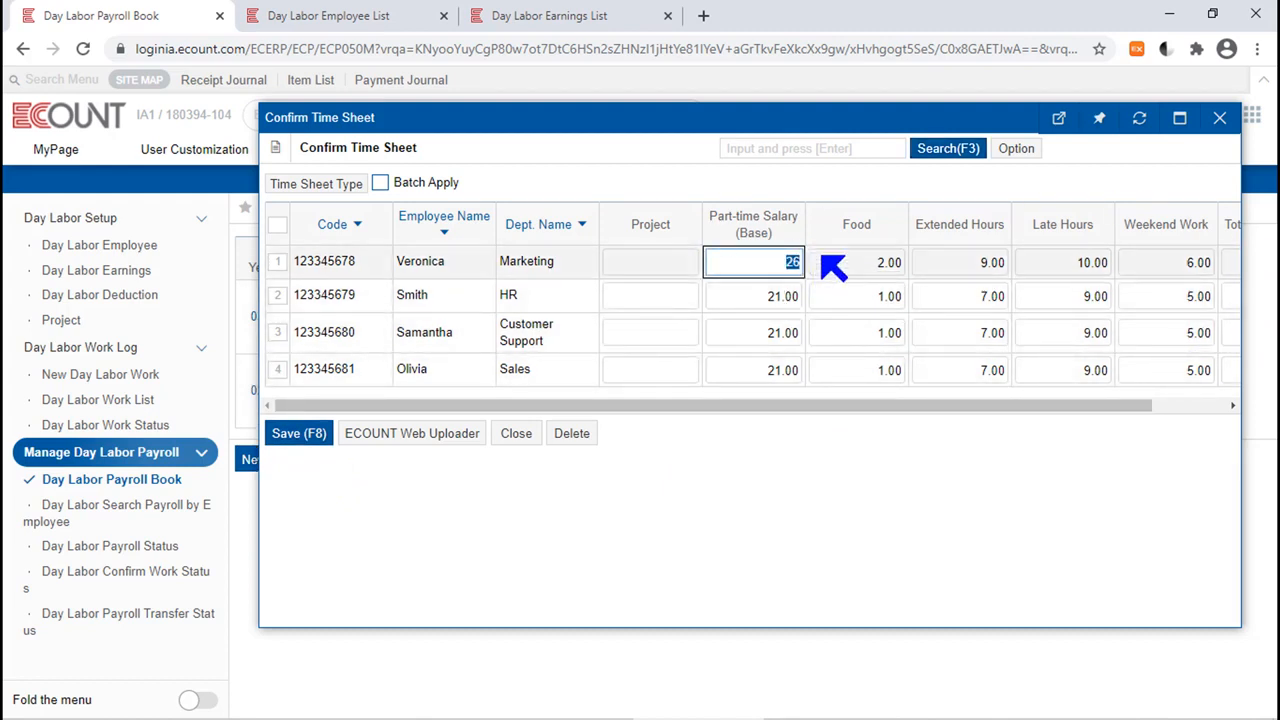
left_click(880, 203)
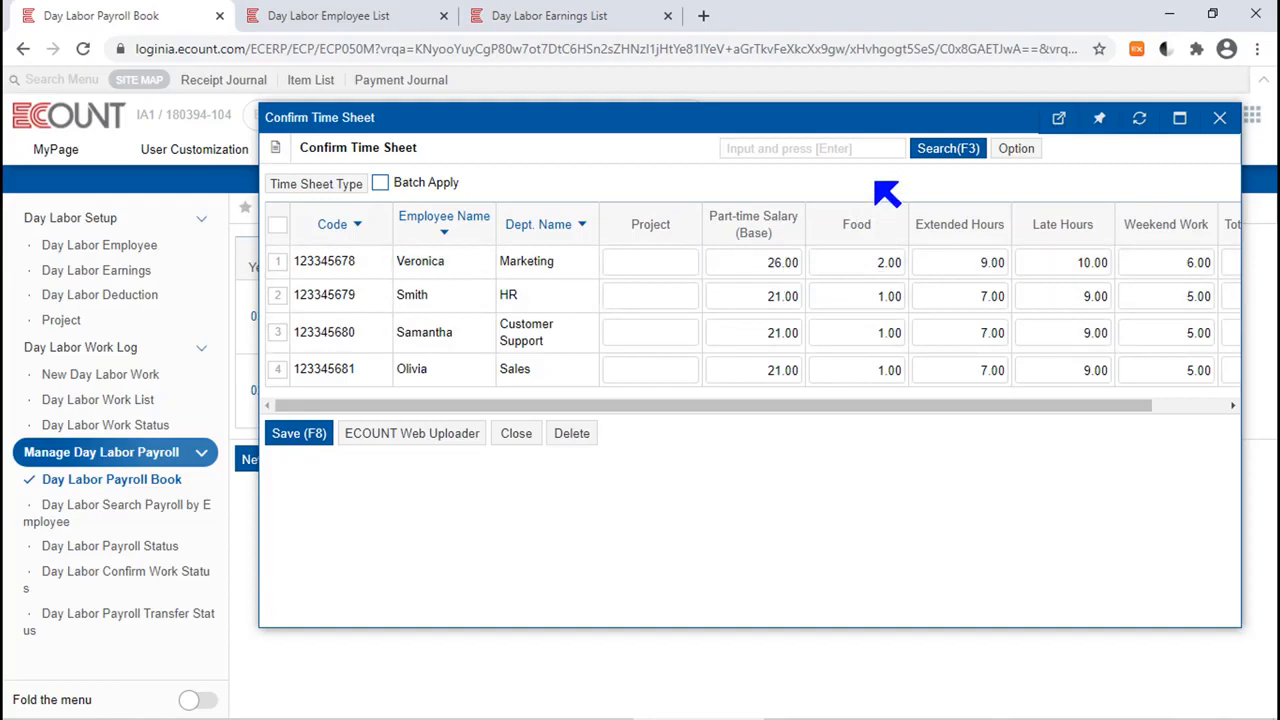
left_click(291, 437)
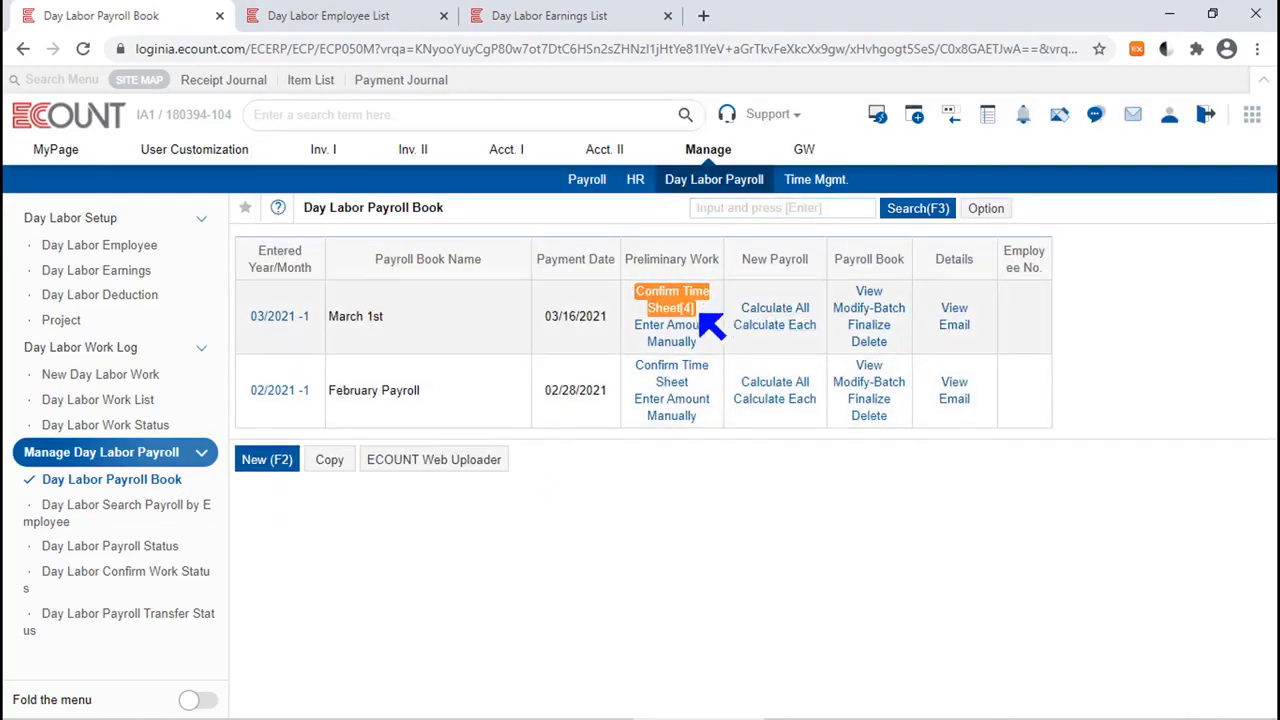
Calculate the March 1st payroll for all employees.
left_click(698, 309)
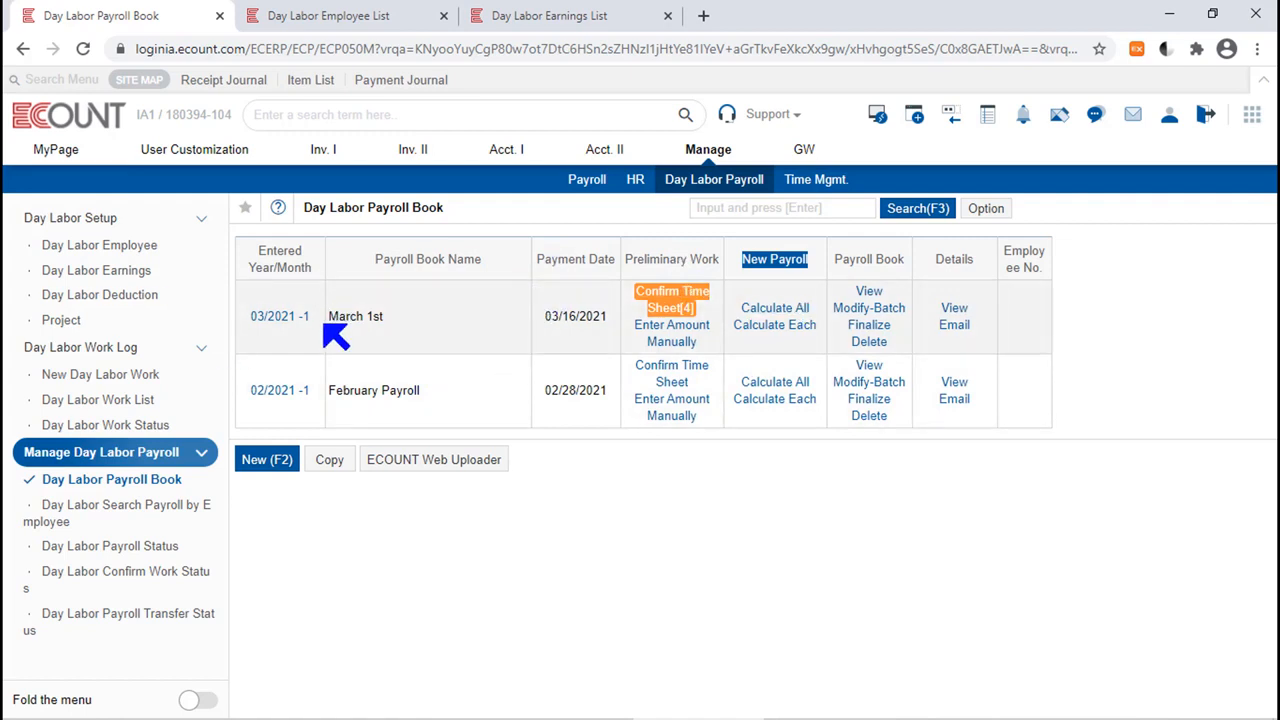
left_click(773, 308)
left_click(492, 476)
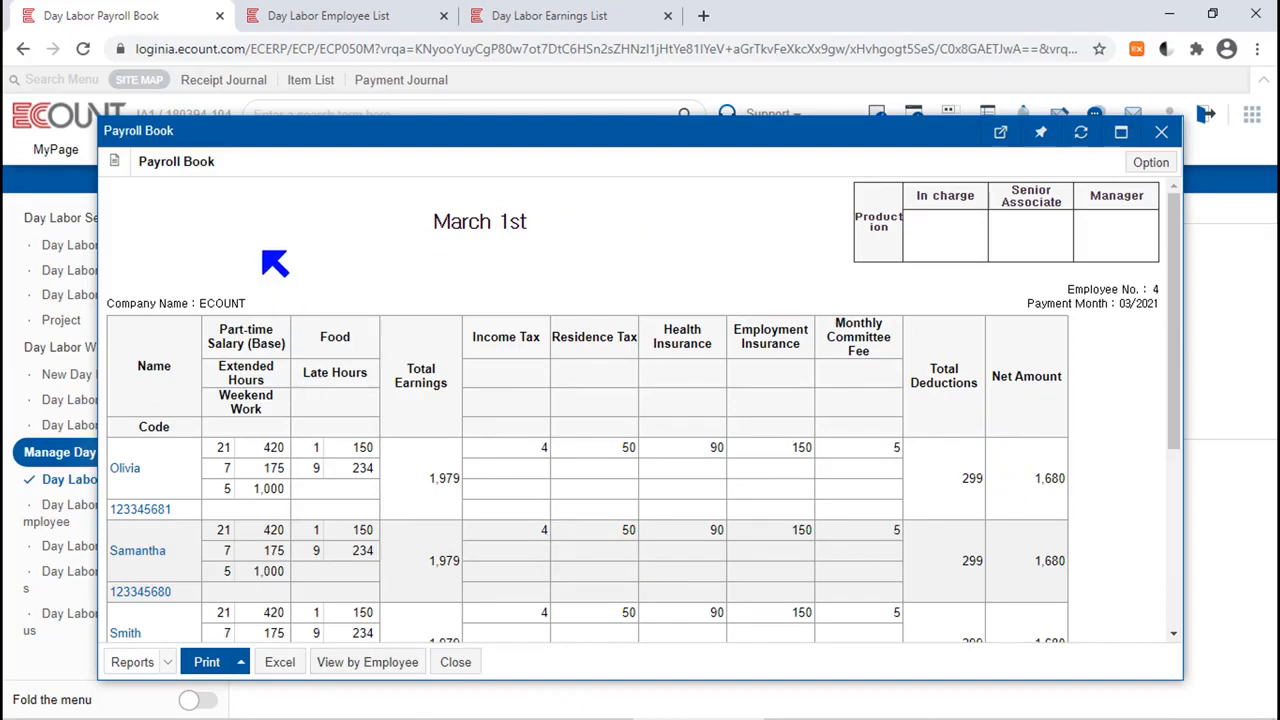
Examine the earnings, deductions and time sheet quantities in the March 1st payroll book, and close it.
left_click_drag(216, 162, 141, 162)
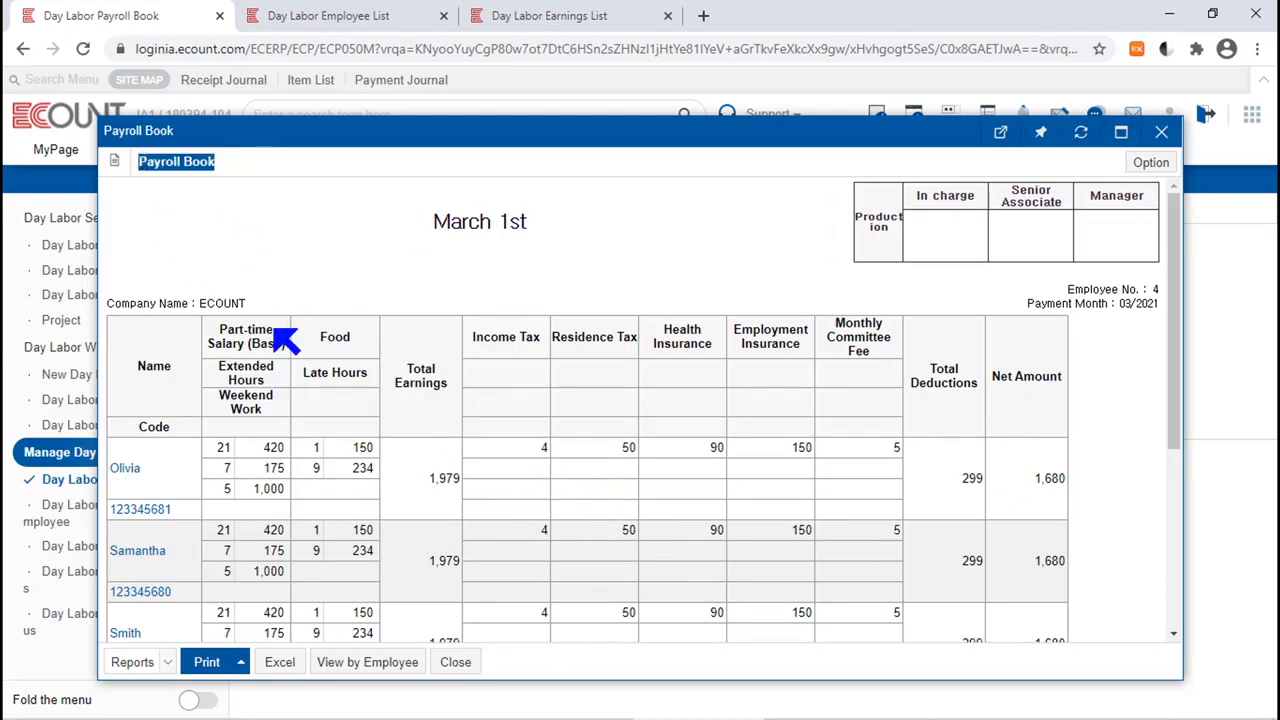
left_click_drag(211, 329, 297, 349)
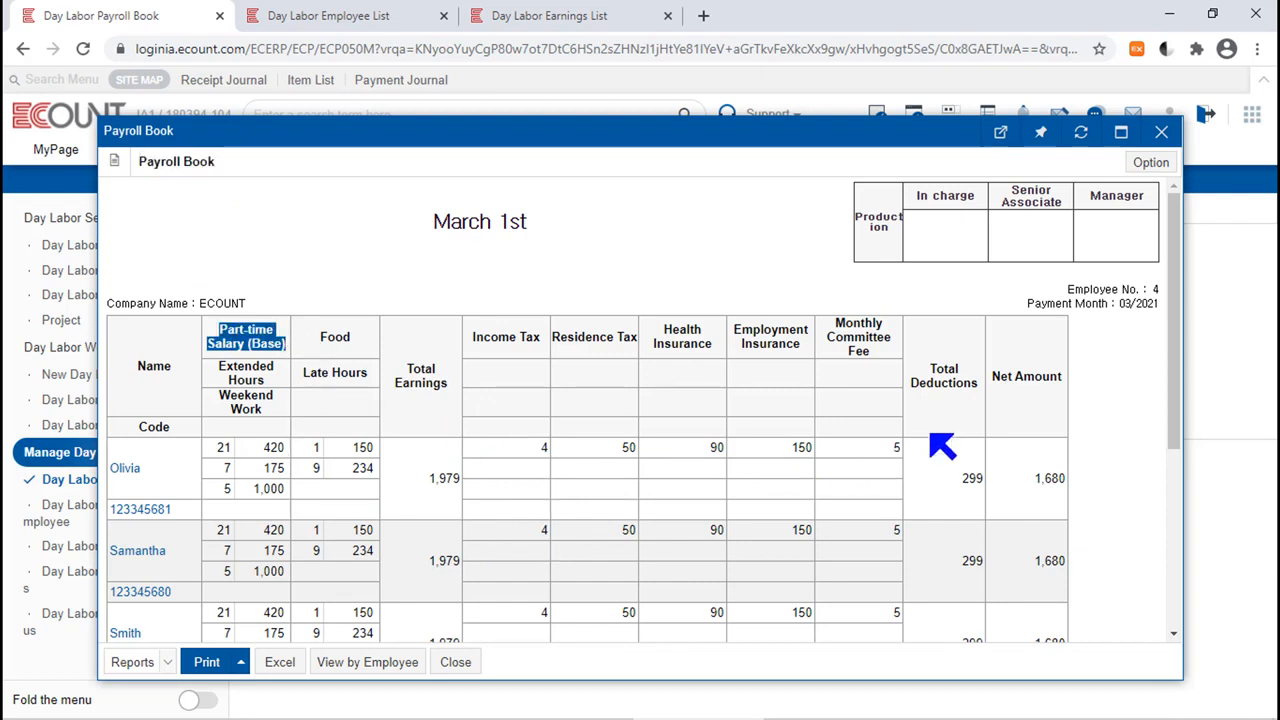
left_click_drag(977, 384, 908, 350)
left_click(906, 345)
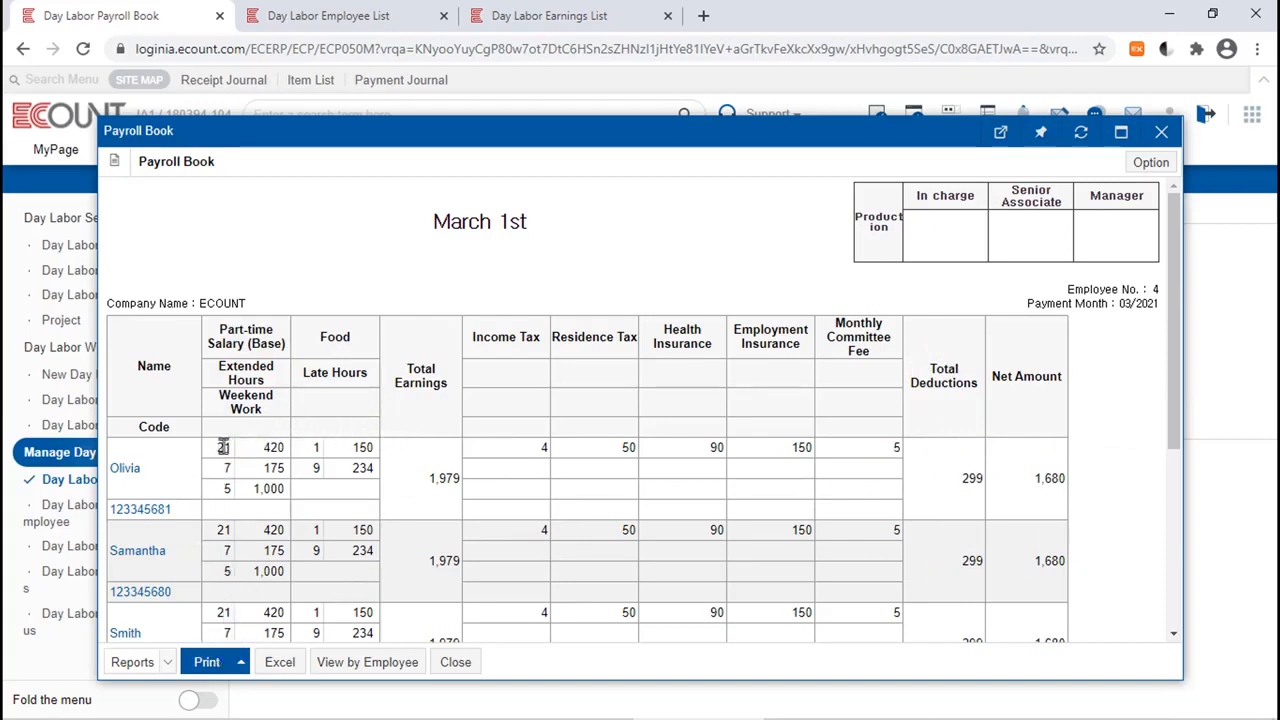
double_click(223, 447)
double_click(316, 447)
left_click(415, 438)
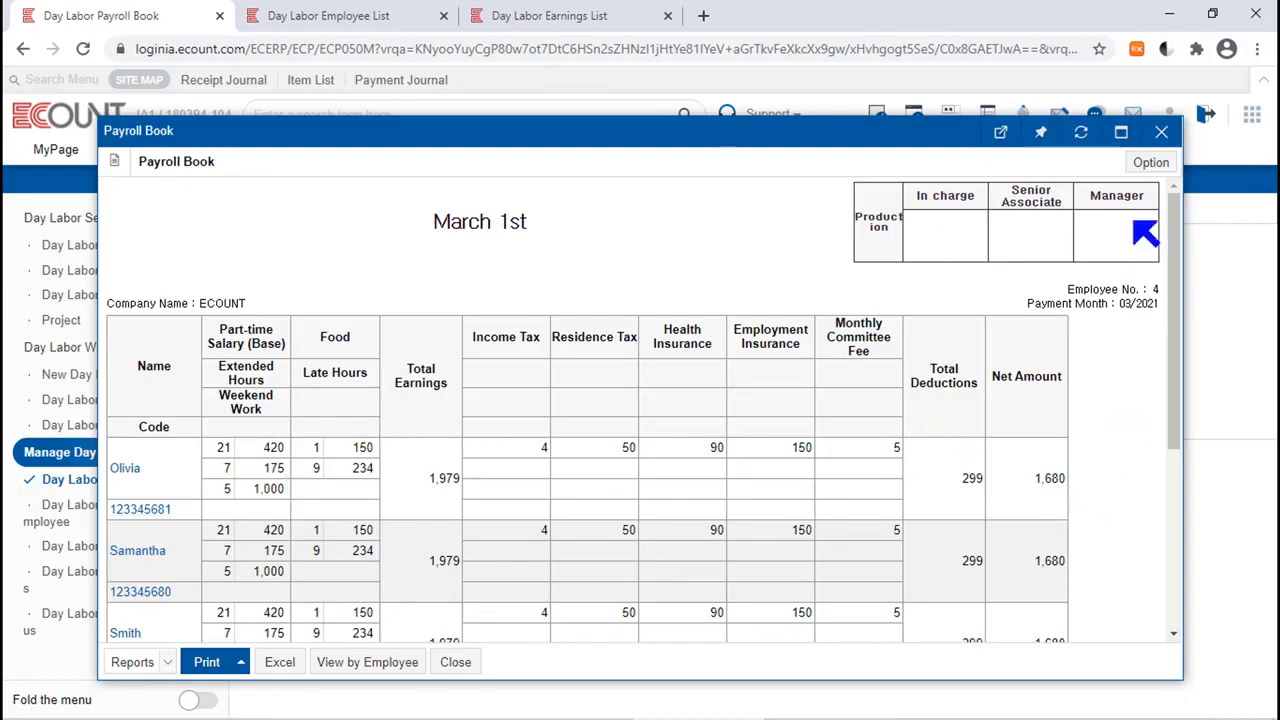
left_click(1161, 131)
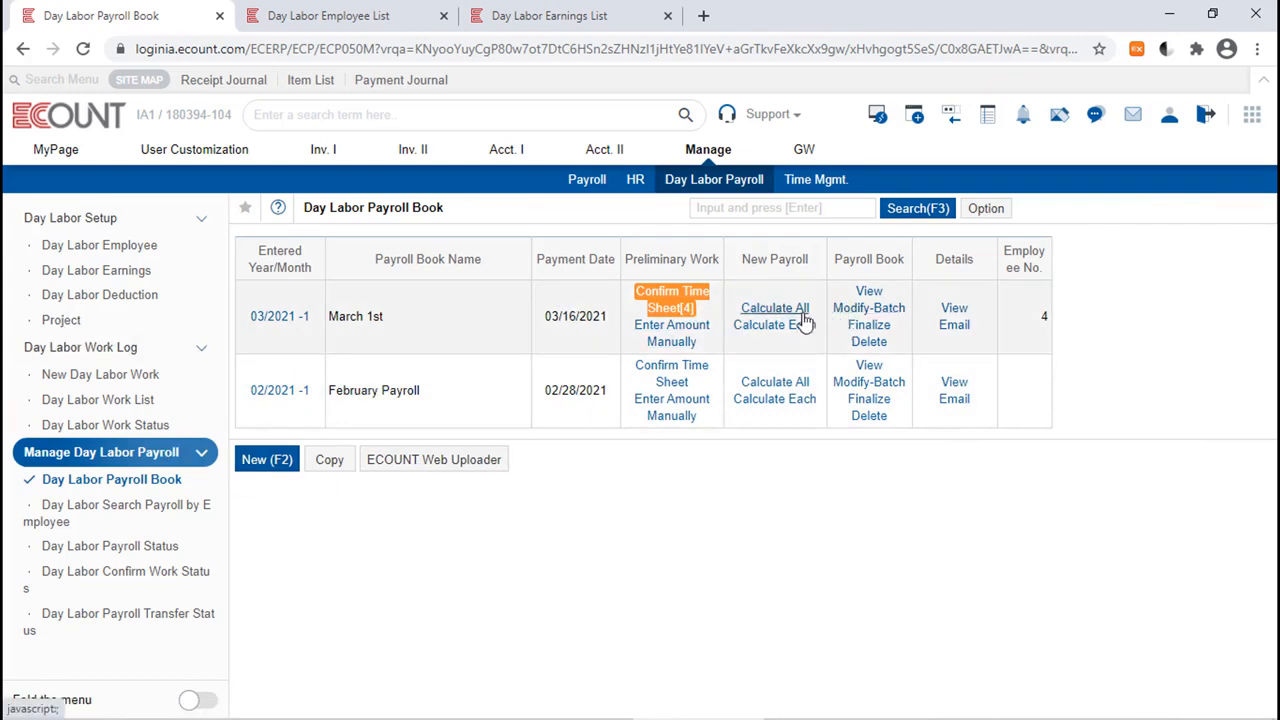
Check the daily and hourly wage allowances in the first employee's earnings details, and return to the payroll book list.
left_click(331, 18)
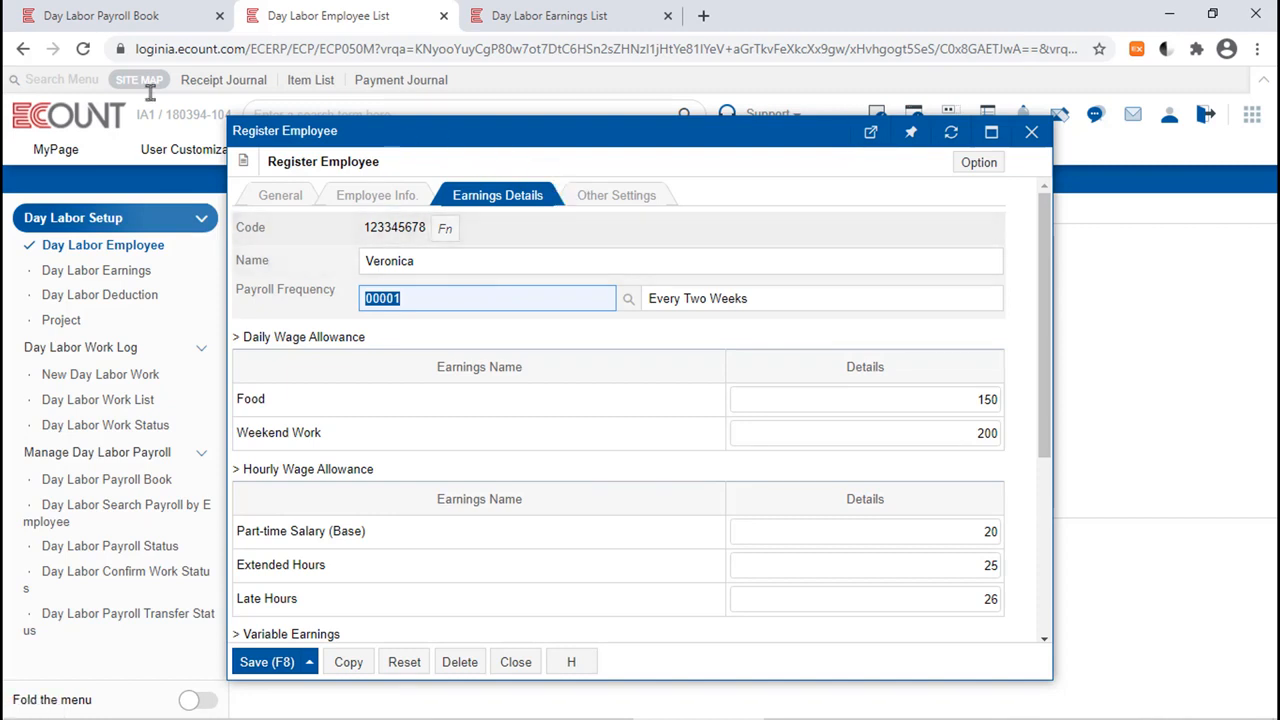
left_click(147, 15)
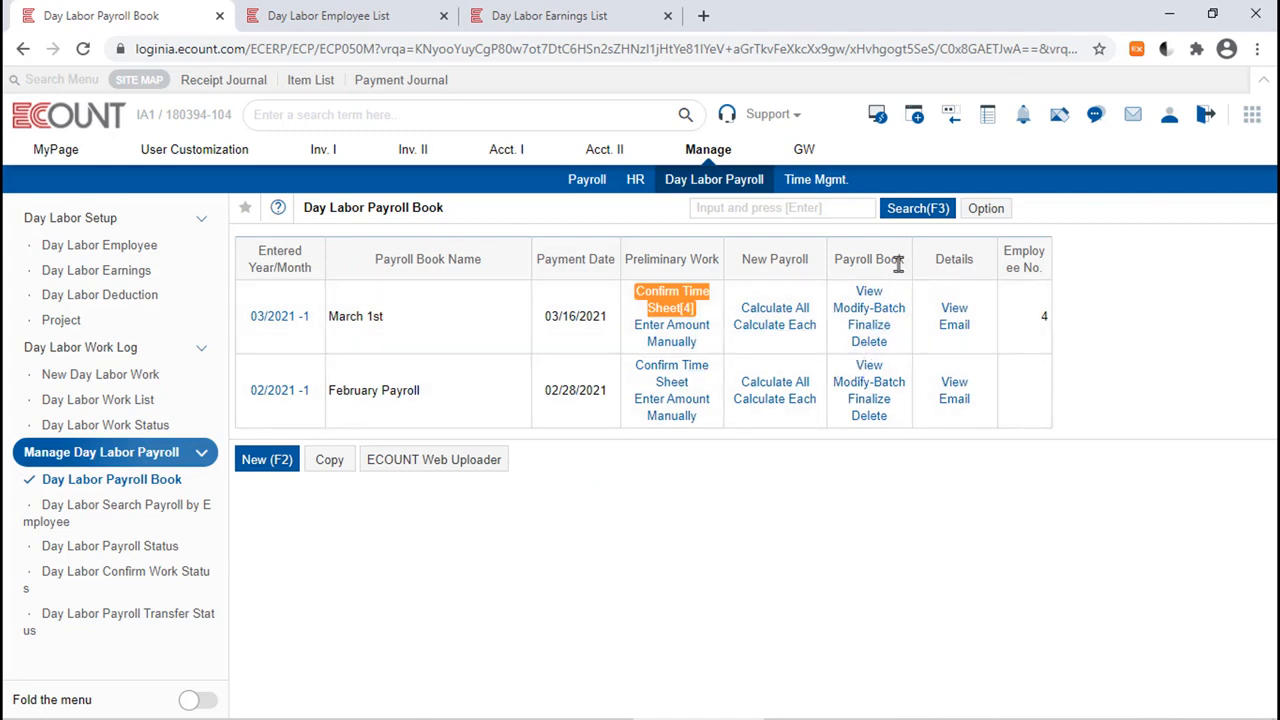
left_click_drag(907, 264, 834, 264)
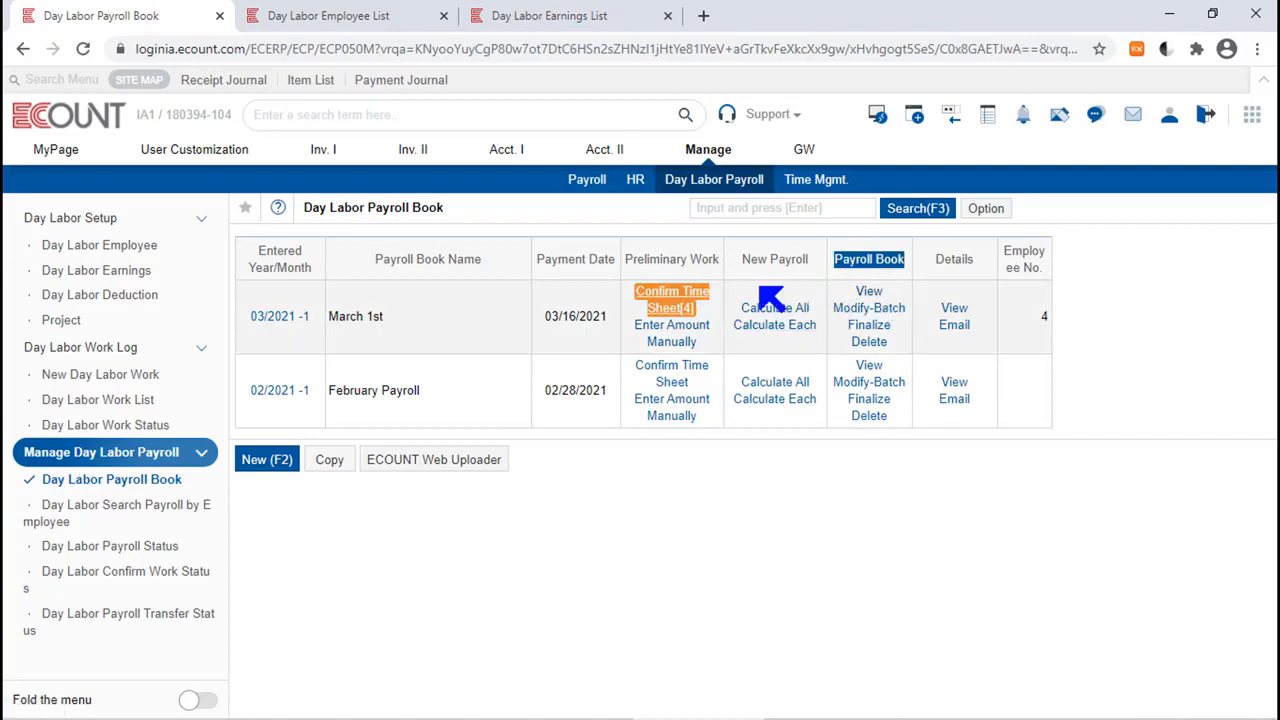
Recalculate the March 1st payroll for all employees, and open the payroll details of the first employee in the resulting book.
mouse_move(768, 717)
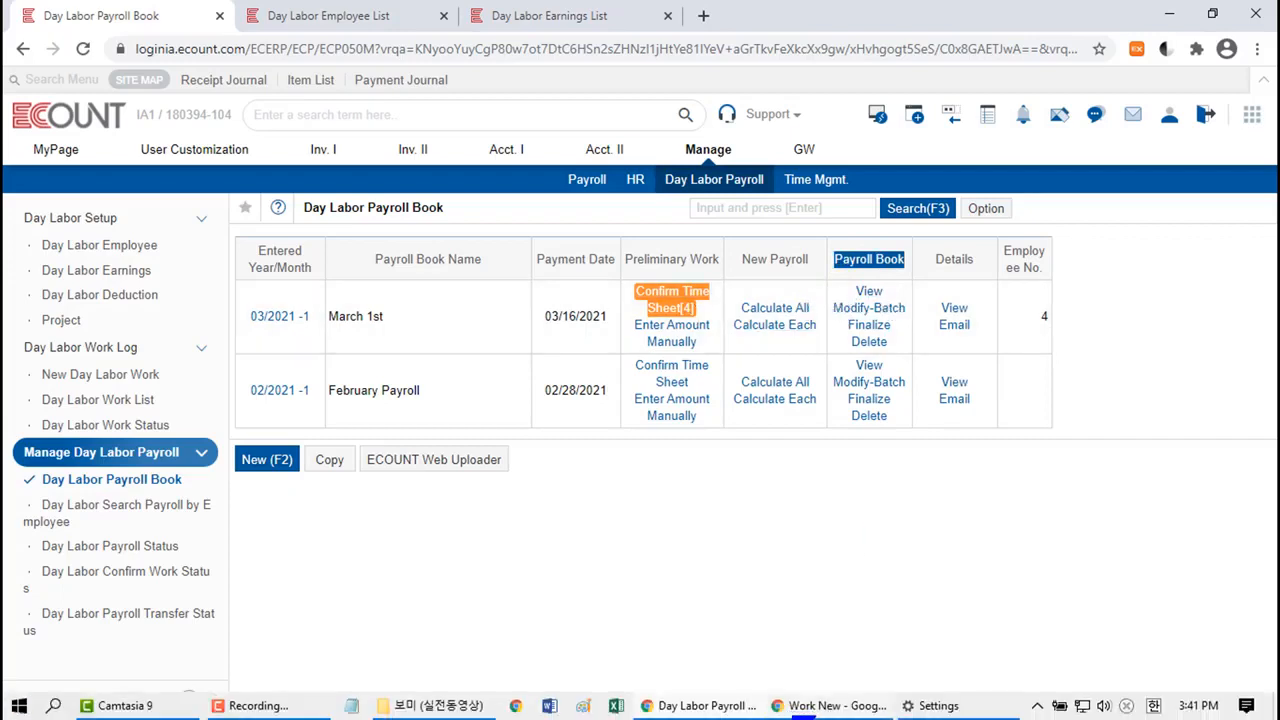
left_click(775, 308)
left_click(492, 476)
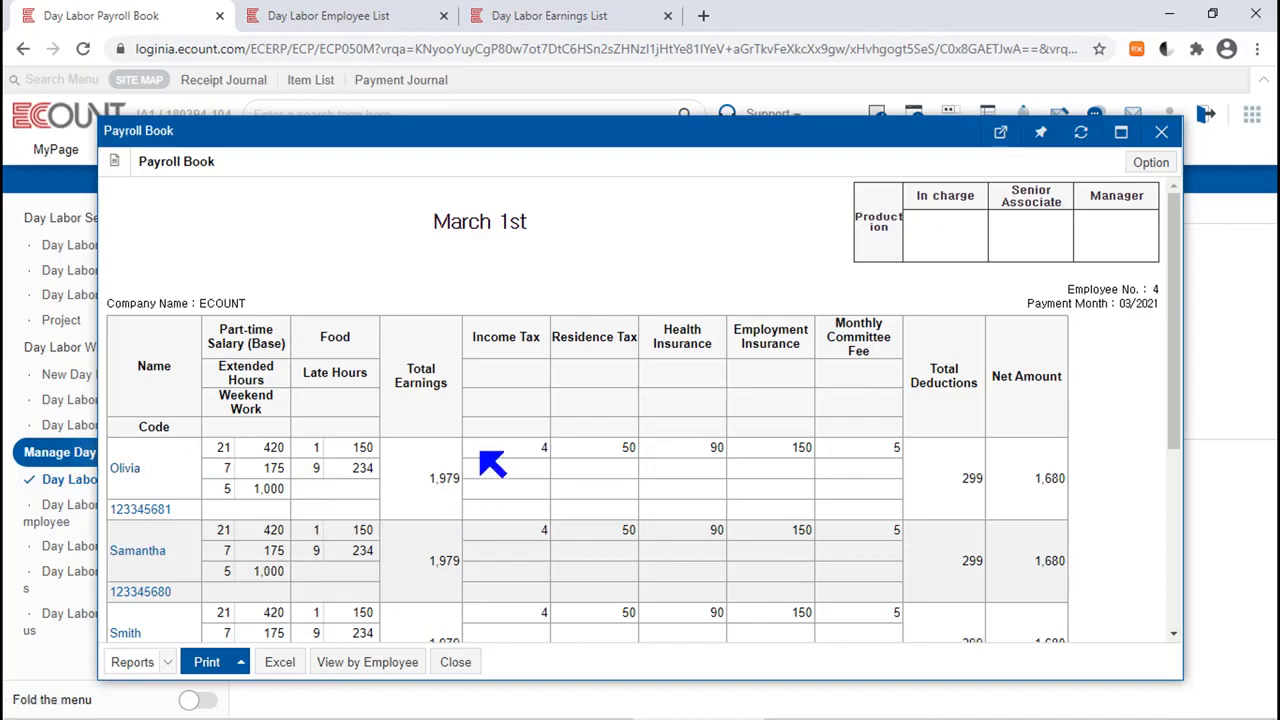
left_click(125, 472)
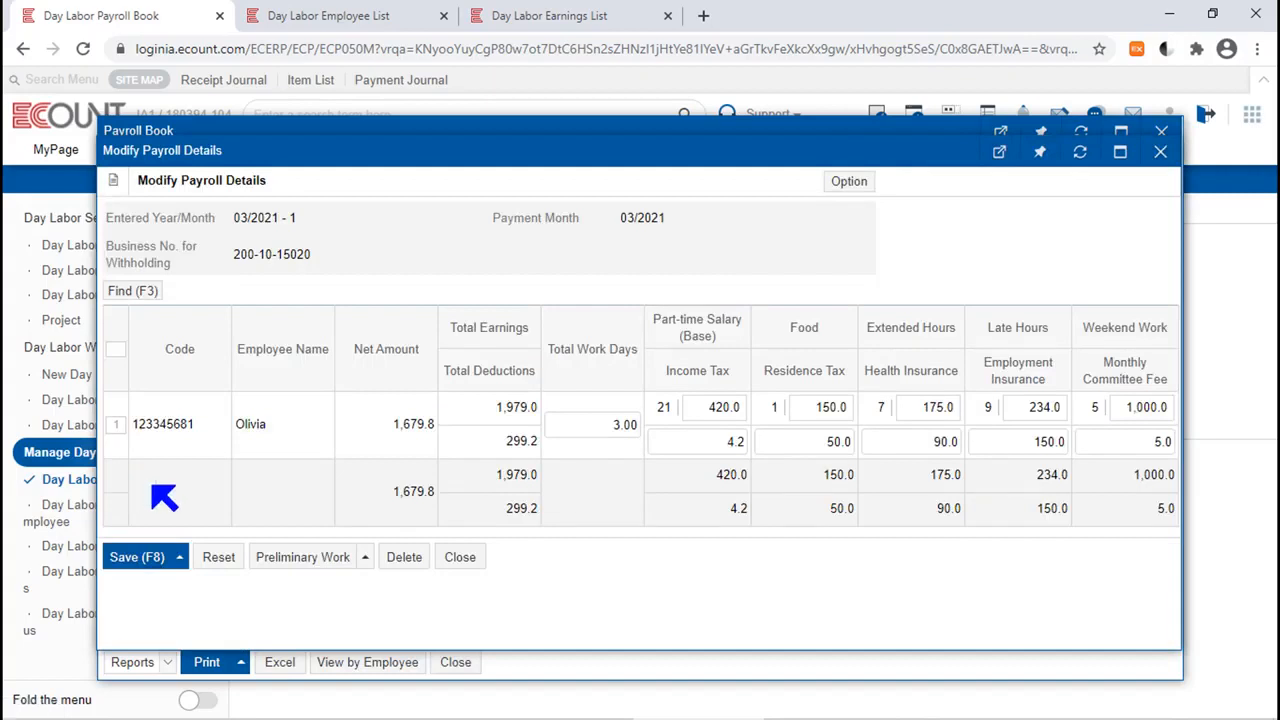
Set the employee's Part-time Salary (Base) to 500 in the March 1st payroll details.
left_click(701, 410)
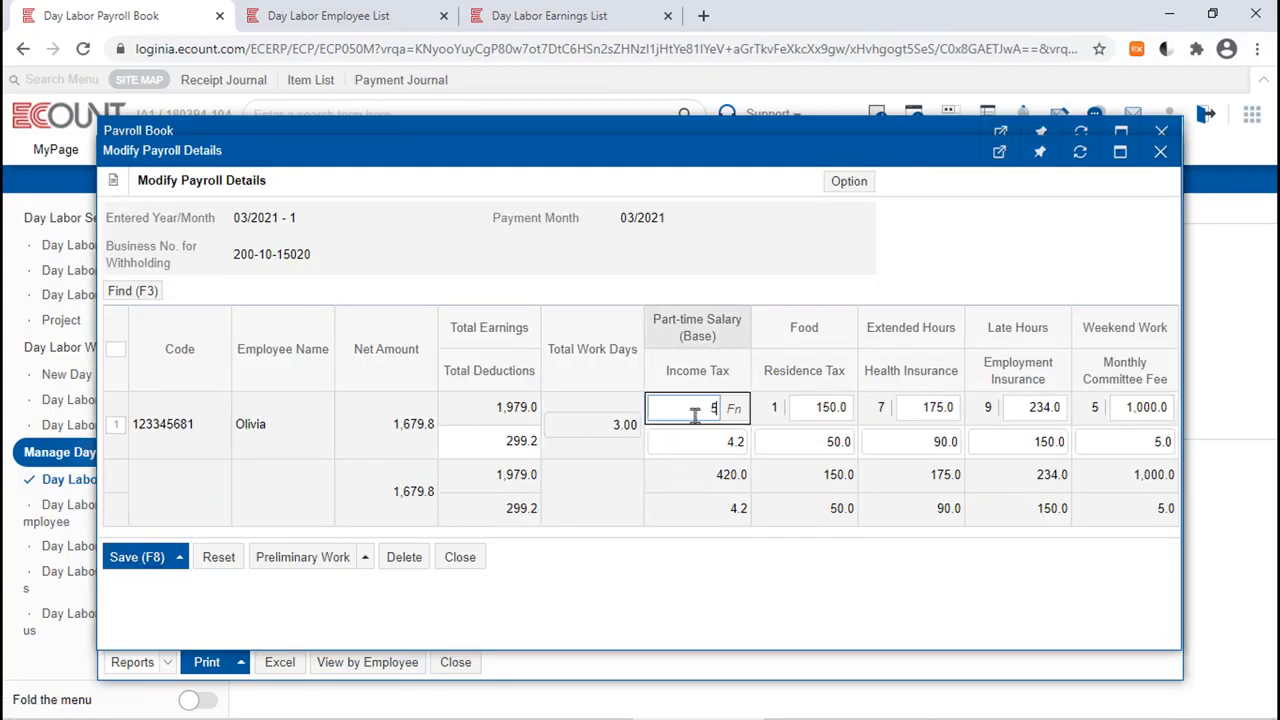
type("500")
key("Return")
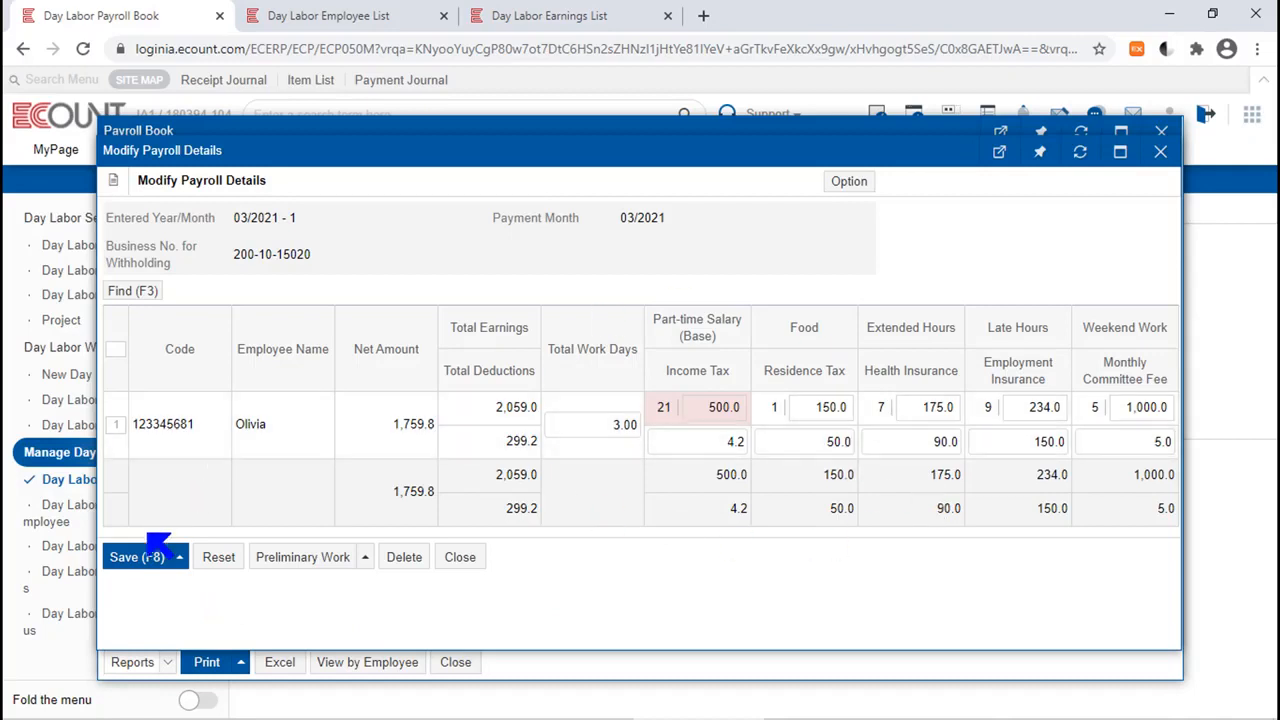
mouse_move(141, 565)
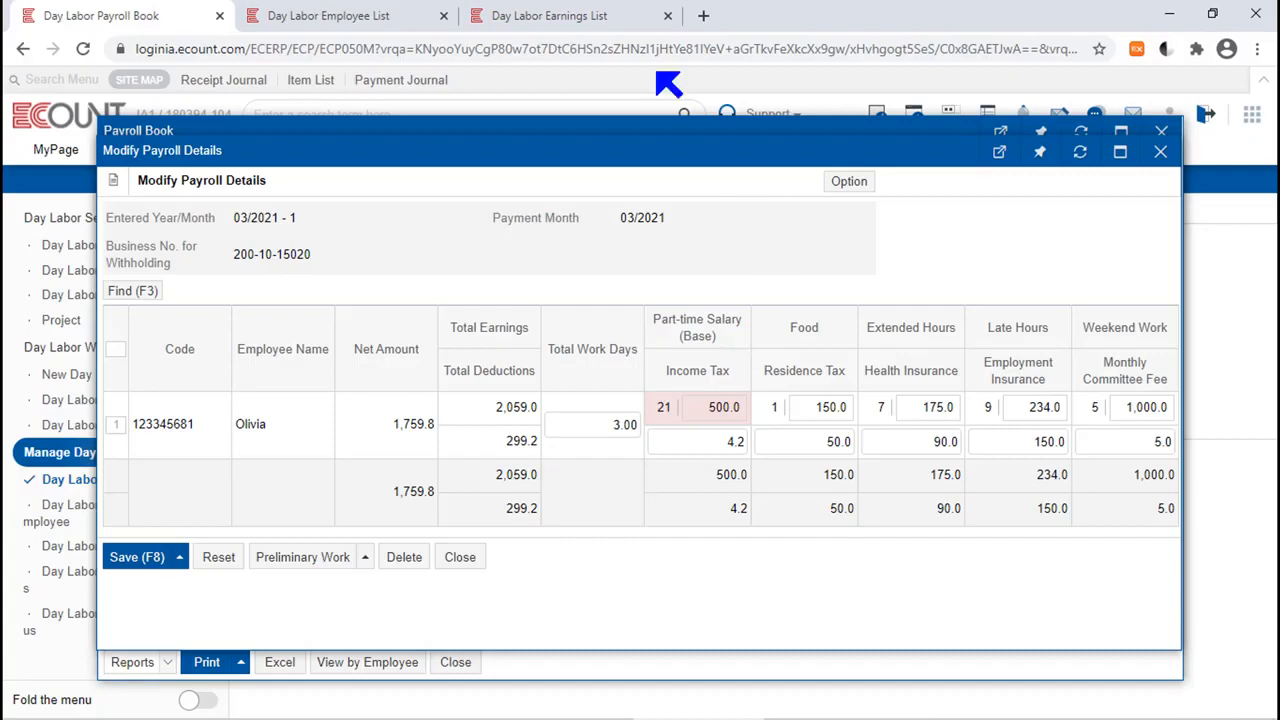
Check the formulas in the Day Labor Deduction list, and return to the payroll details being modified.
left_click(600, 16)
left_click(146, 306)
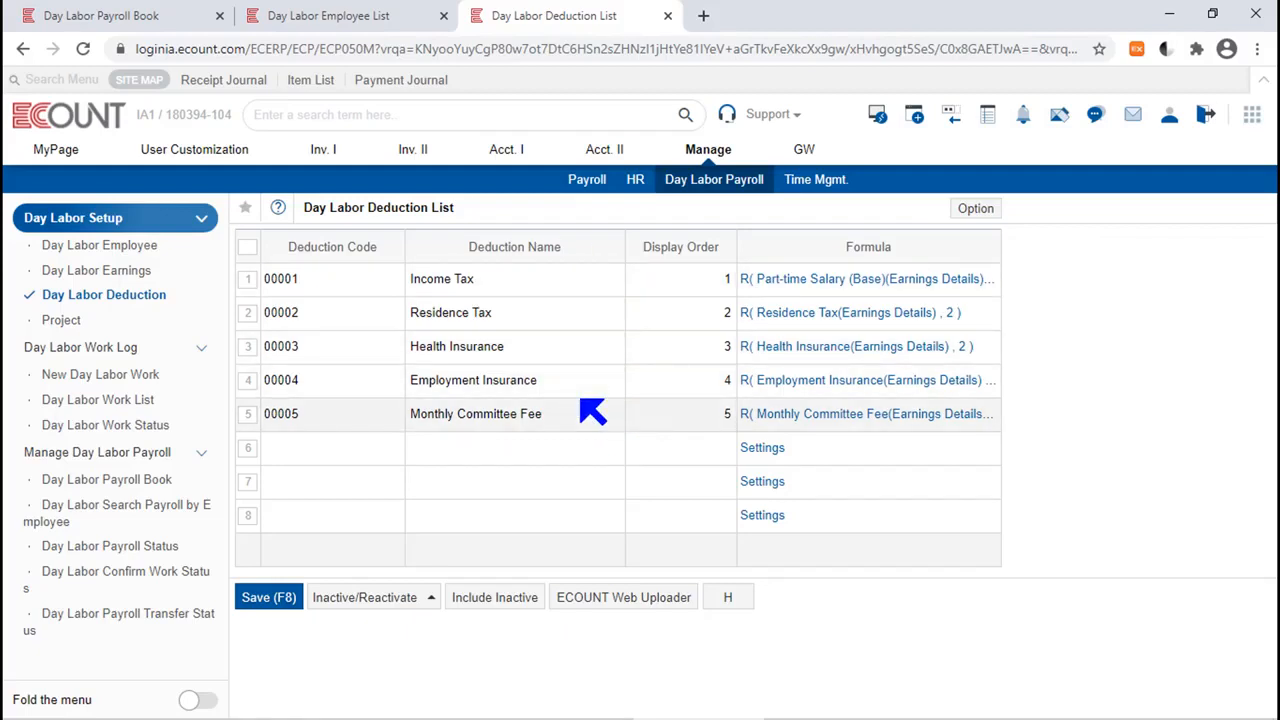
left_click(112, 14)
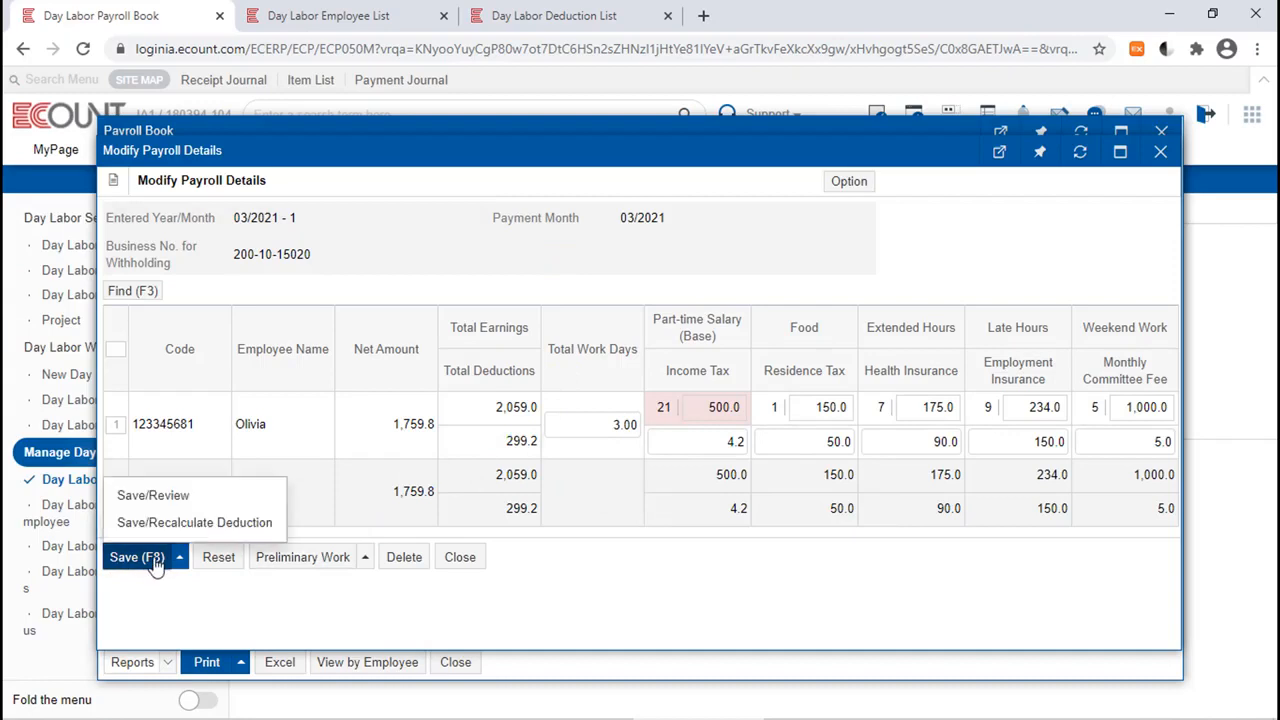
Save the modified payroll while recalculating all five deduction fields, and close the payroll book.
left_click(175, 536)
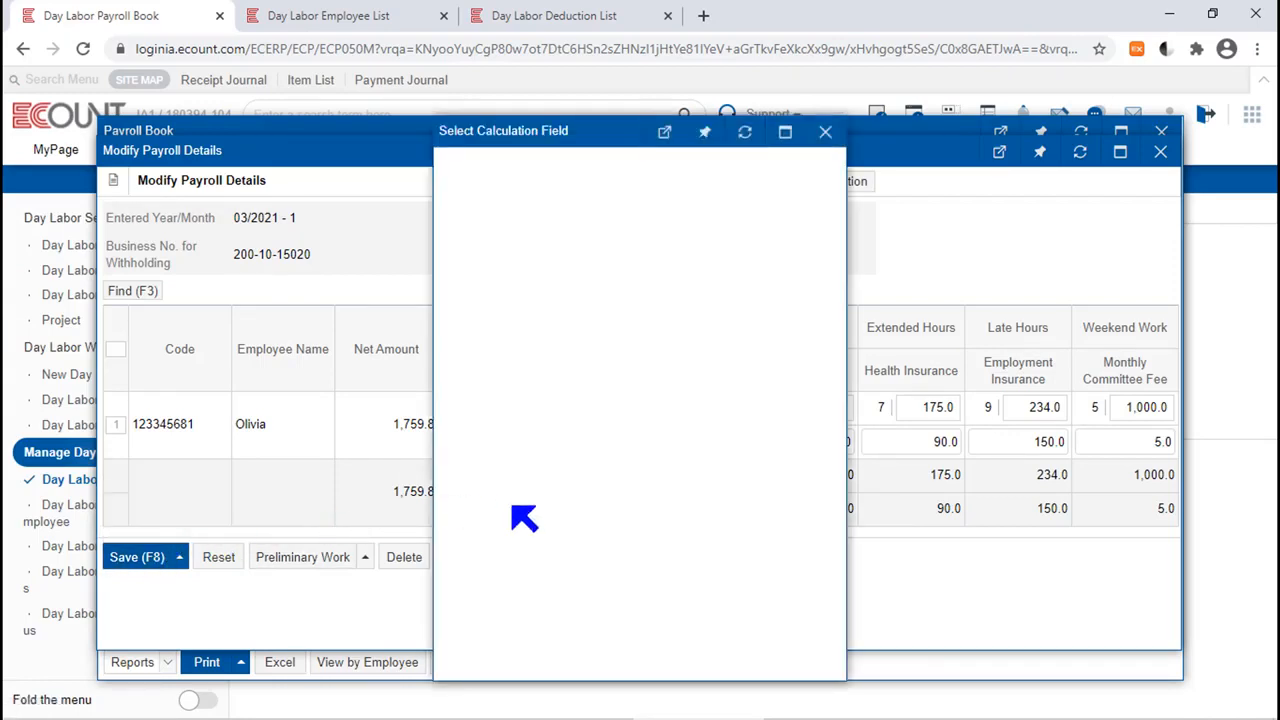
left_click(451, 215)
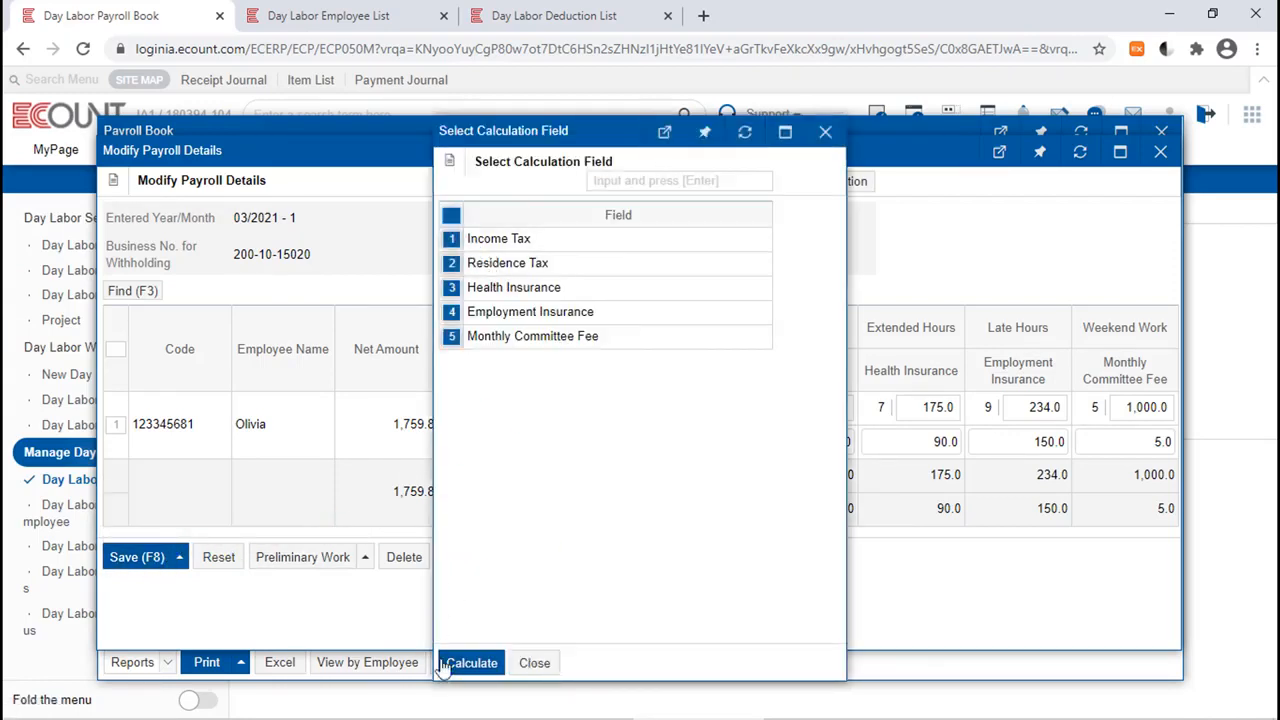
left_click(471, 663)
left_click(426, 544)
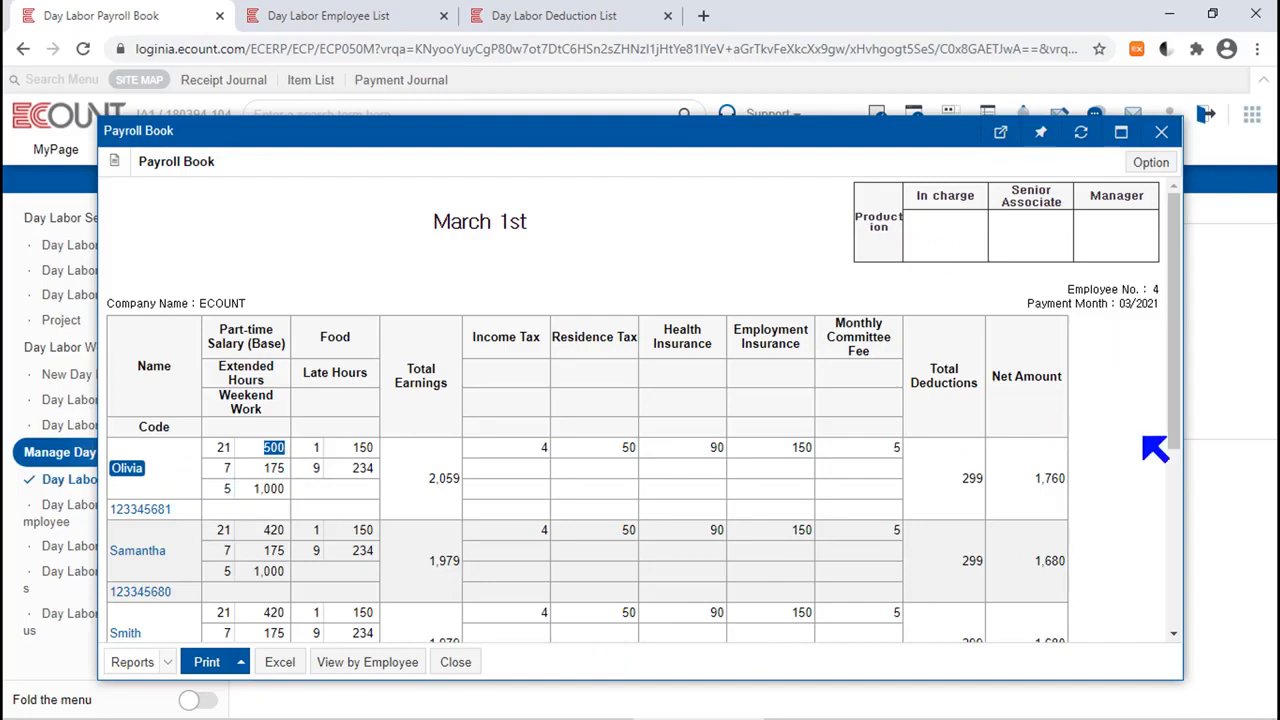
left_click(1160, 134)
Open the March 1st payroll details of all four employees for batch modification.
left_click_drag(906, 264, 836, 266)
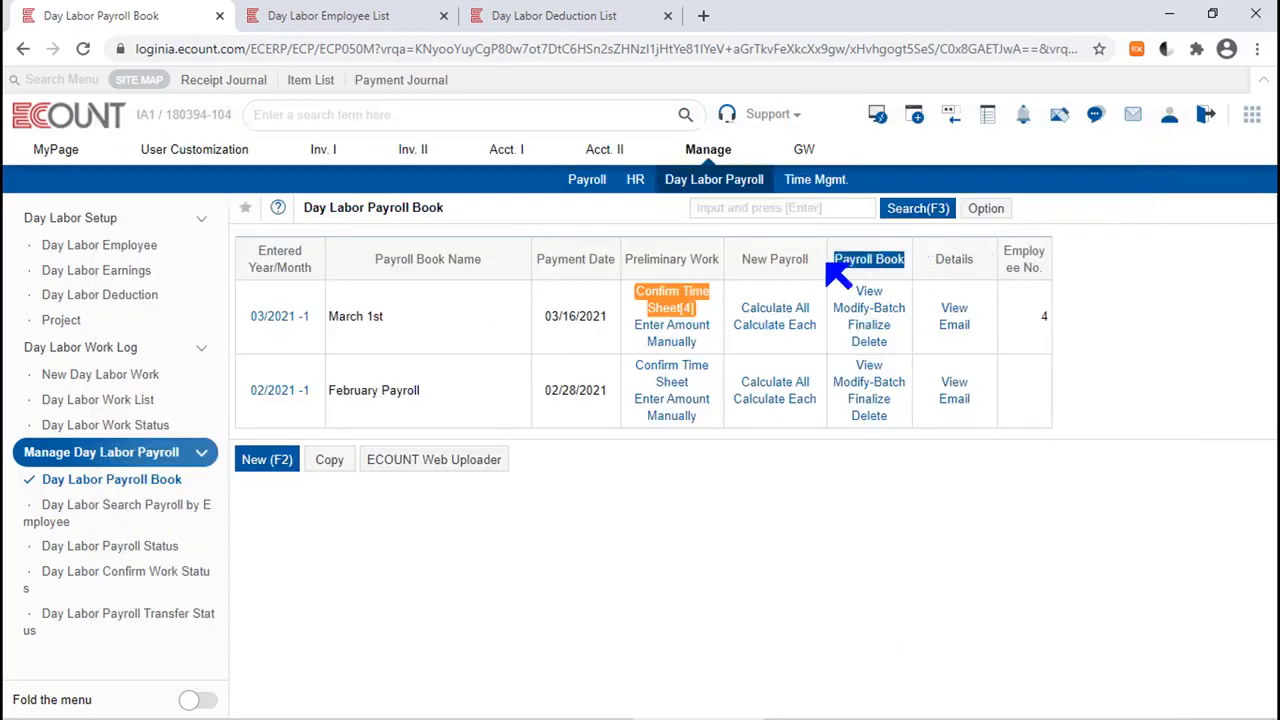
left_click(869, 308)
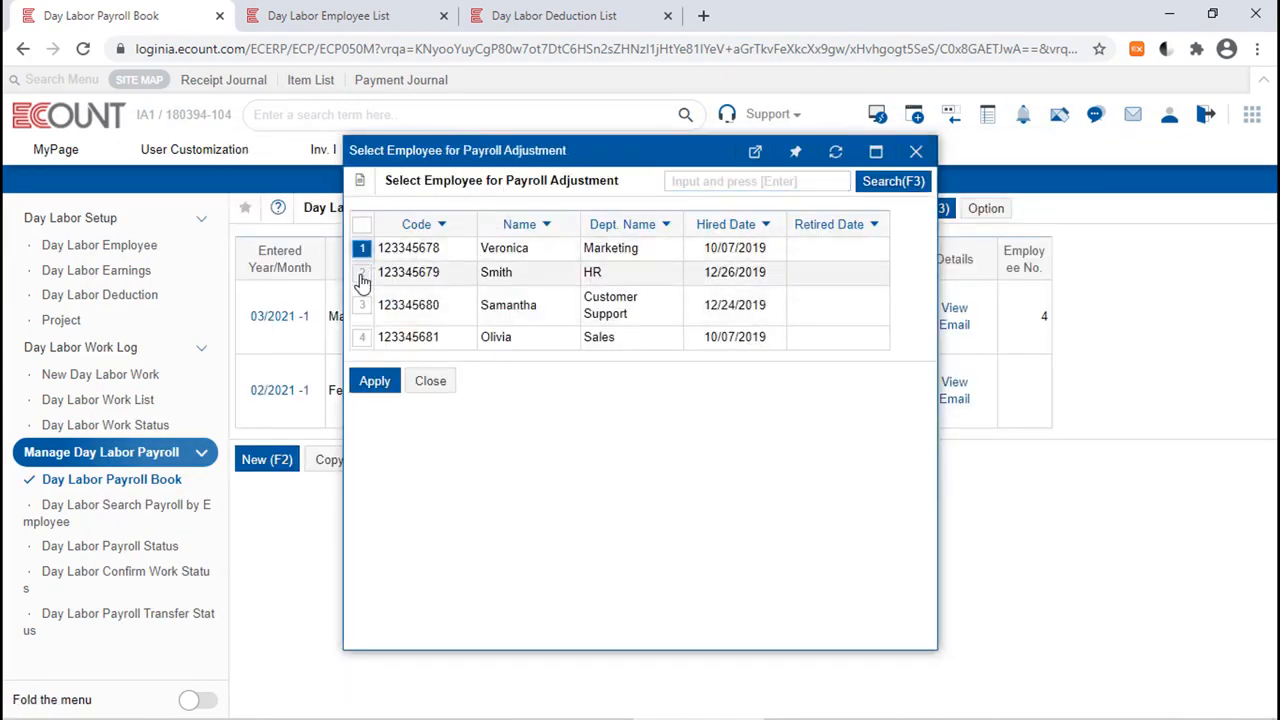
left_click(362, 276)
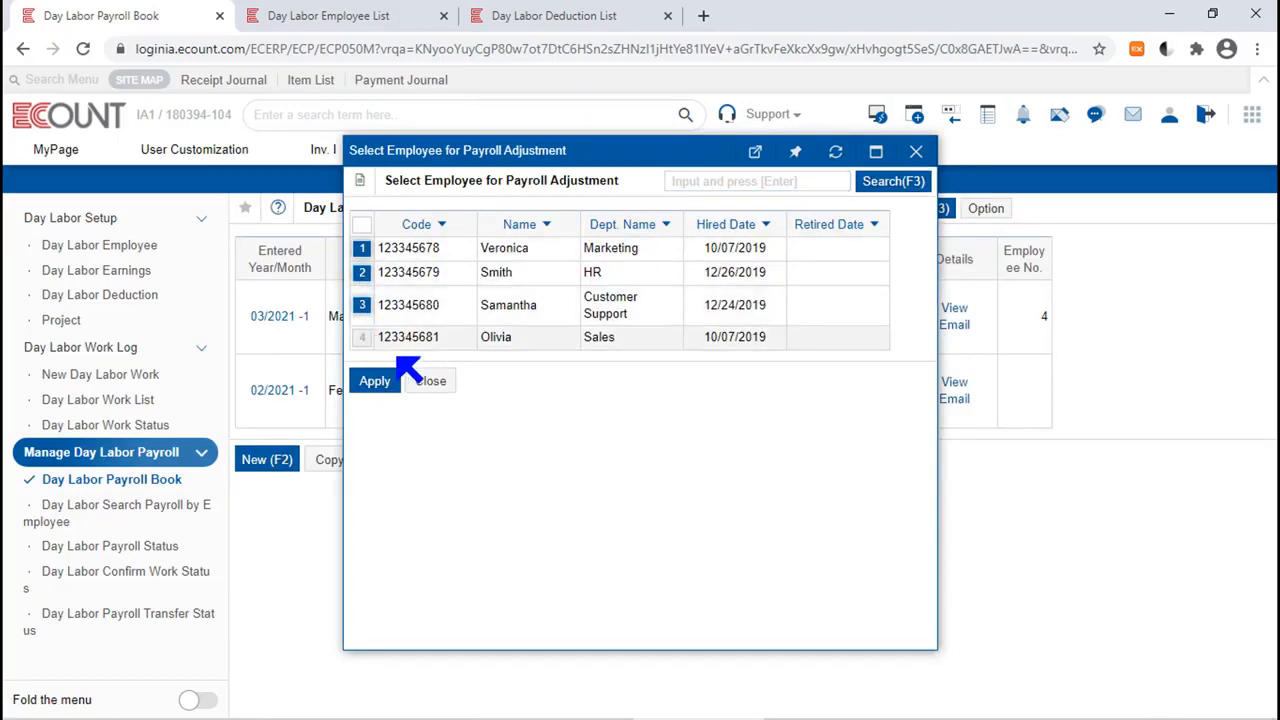
left_click(362, 338)
left_click(389, 384)
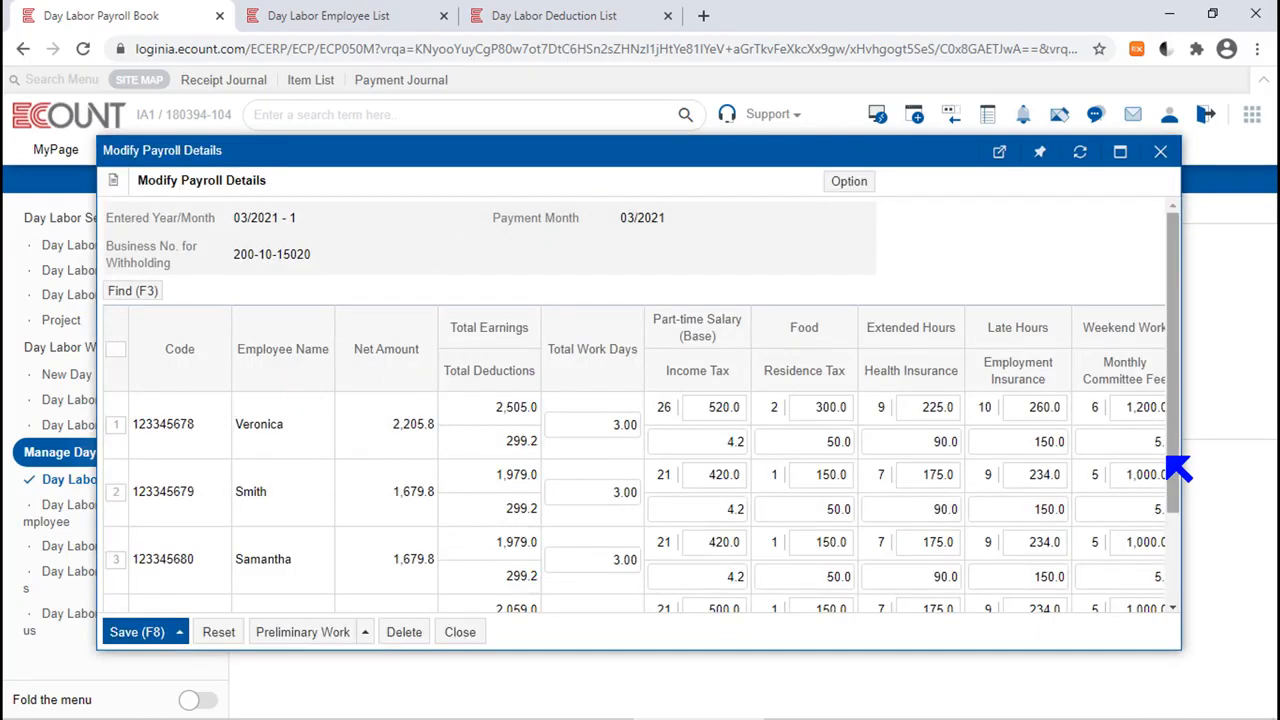
Set Part-time Salary (Base) to 500 for the second and third employees.
mouse_move(1183, 472)
left_mouse_down()
mouse_move(1186, 523)
mouse_move(1186, 491)
left_mouse_up()
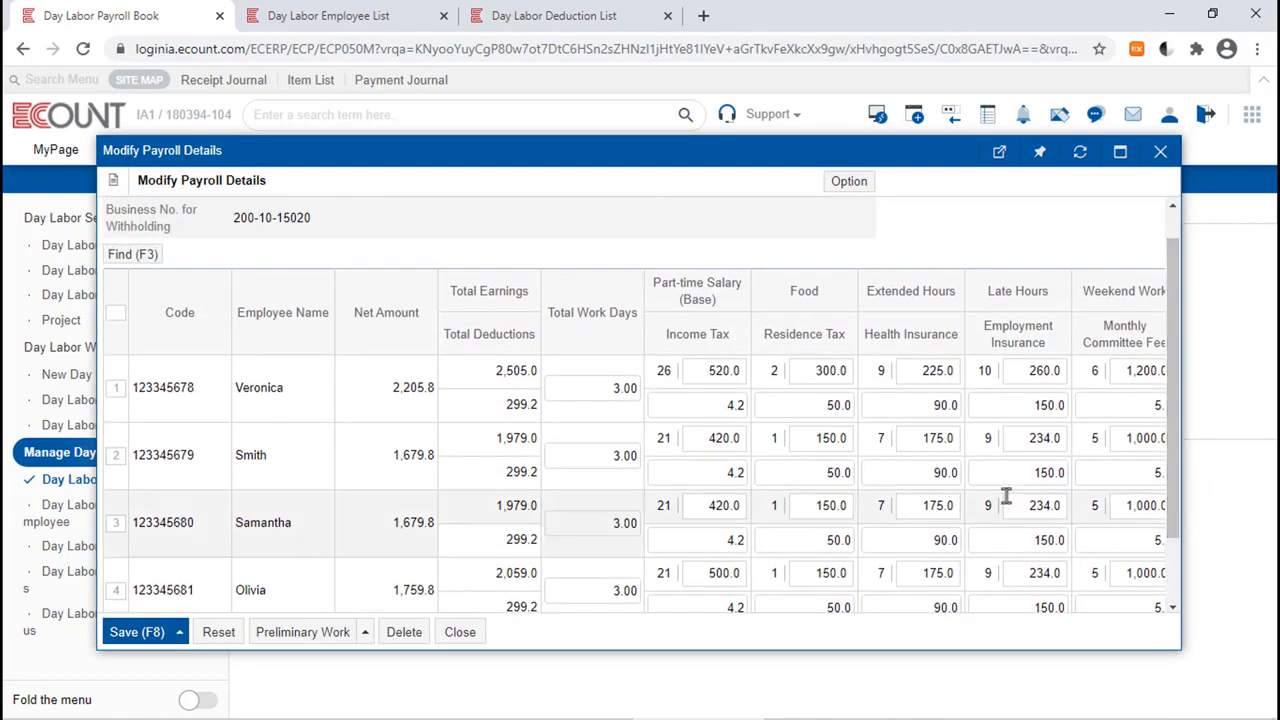
left_click(717, 440)
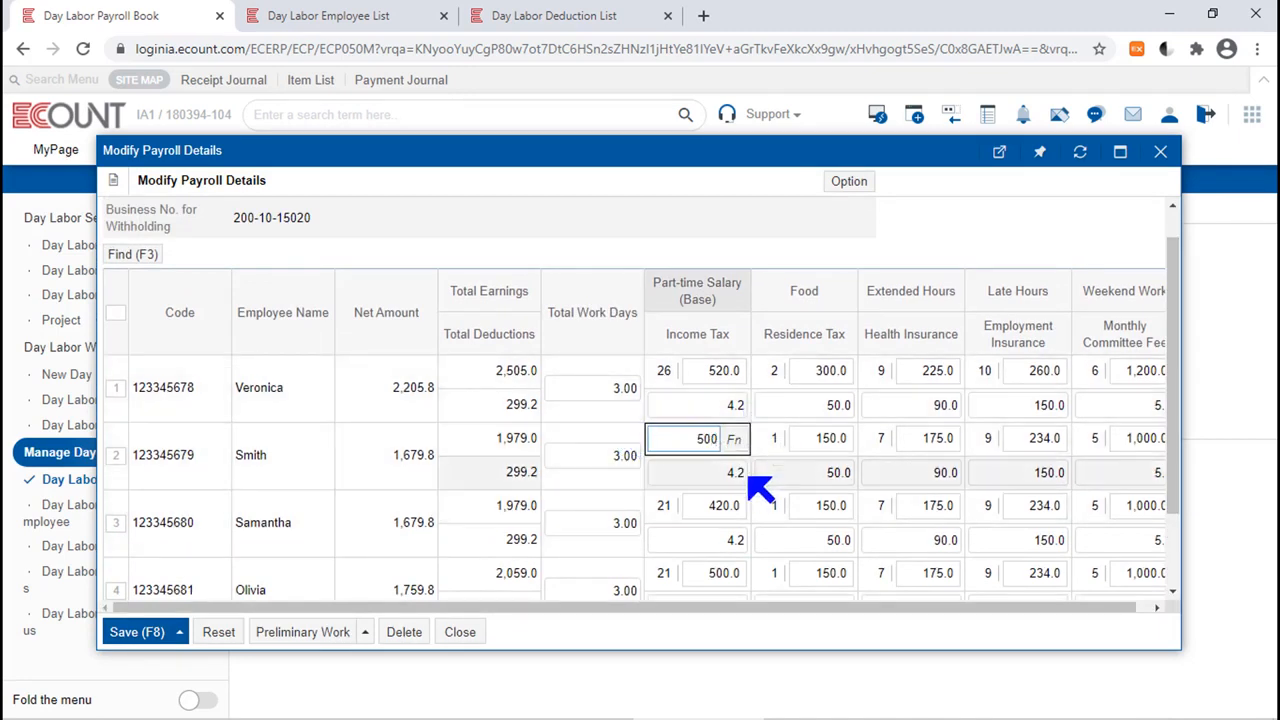
left_click(726, 505)
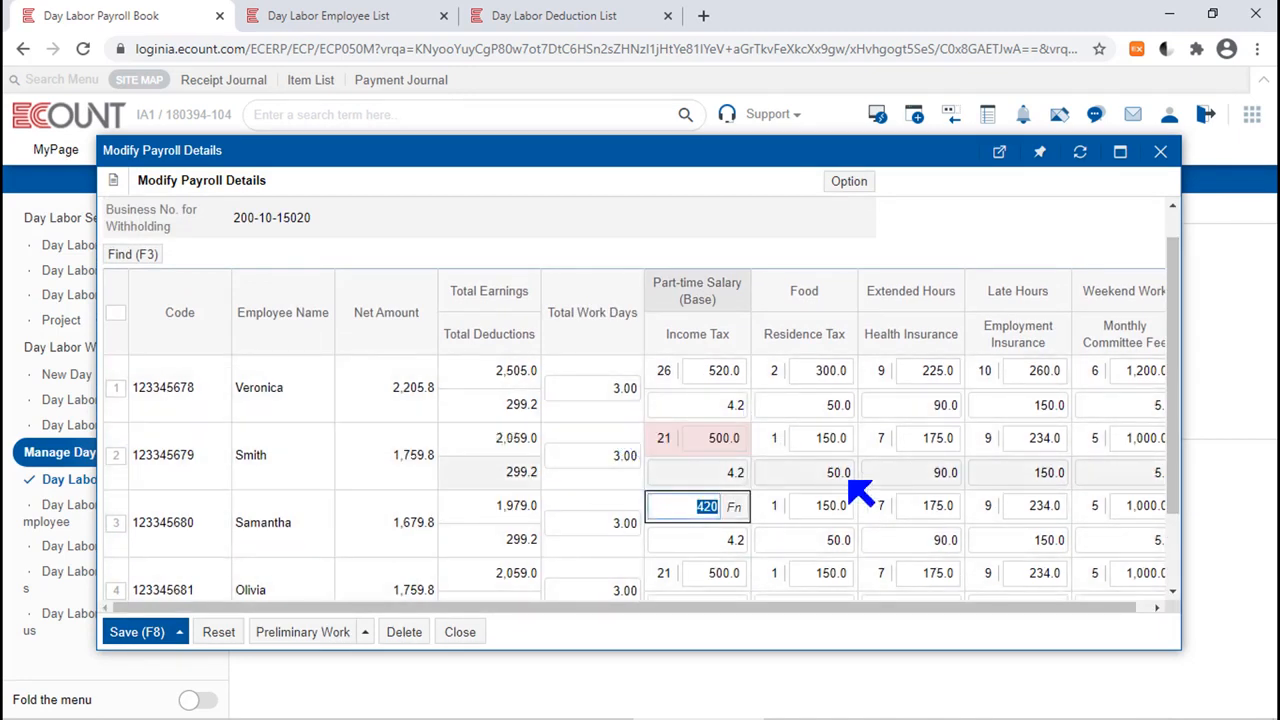
left_click(1017, 252)
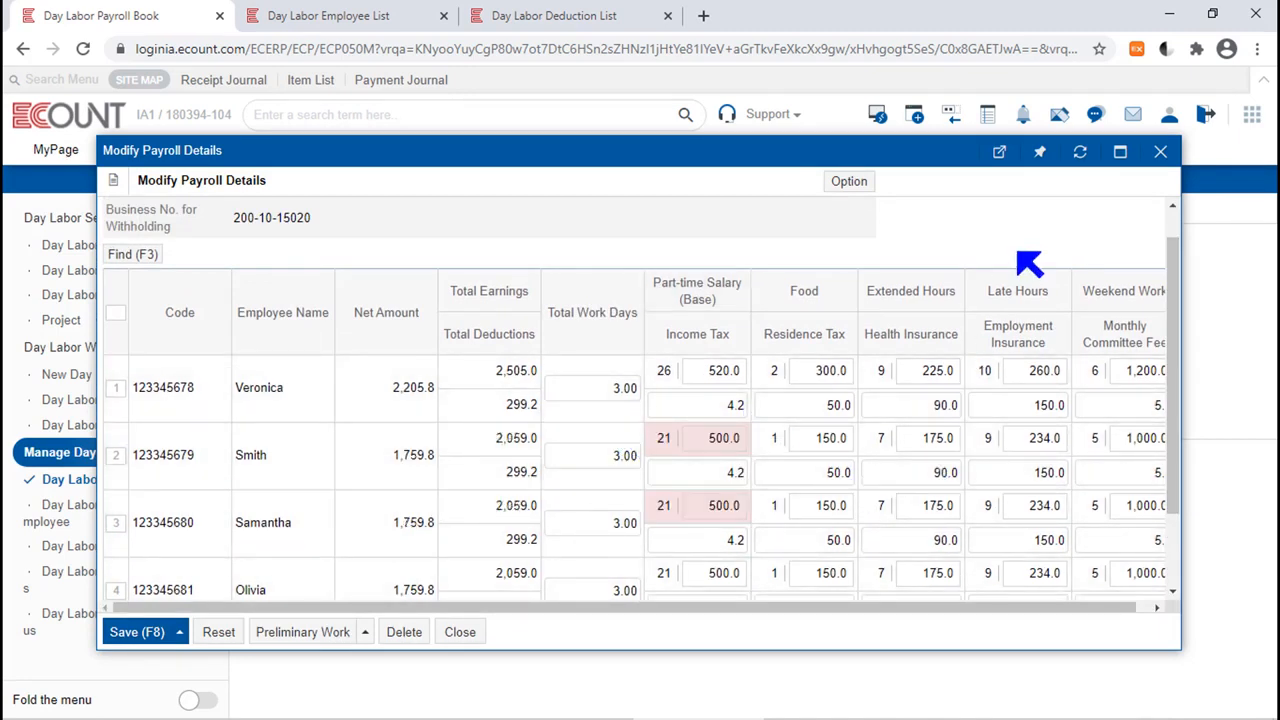
Select all employees with Food as the batch-change field, and save the modified payroll details.
left_click(115, 318)
left_click(170, 258)
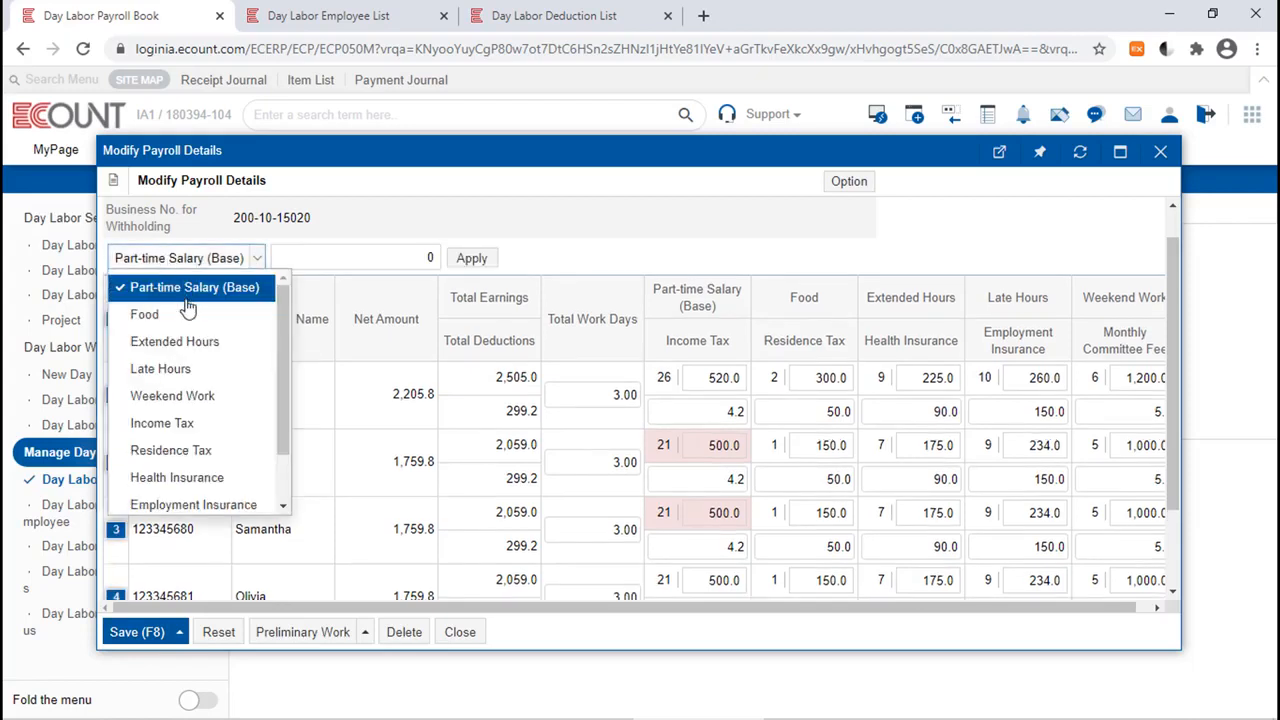
left_click(175, 313)
left_click(333, 258)
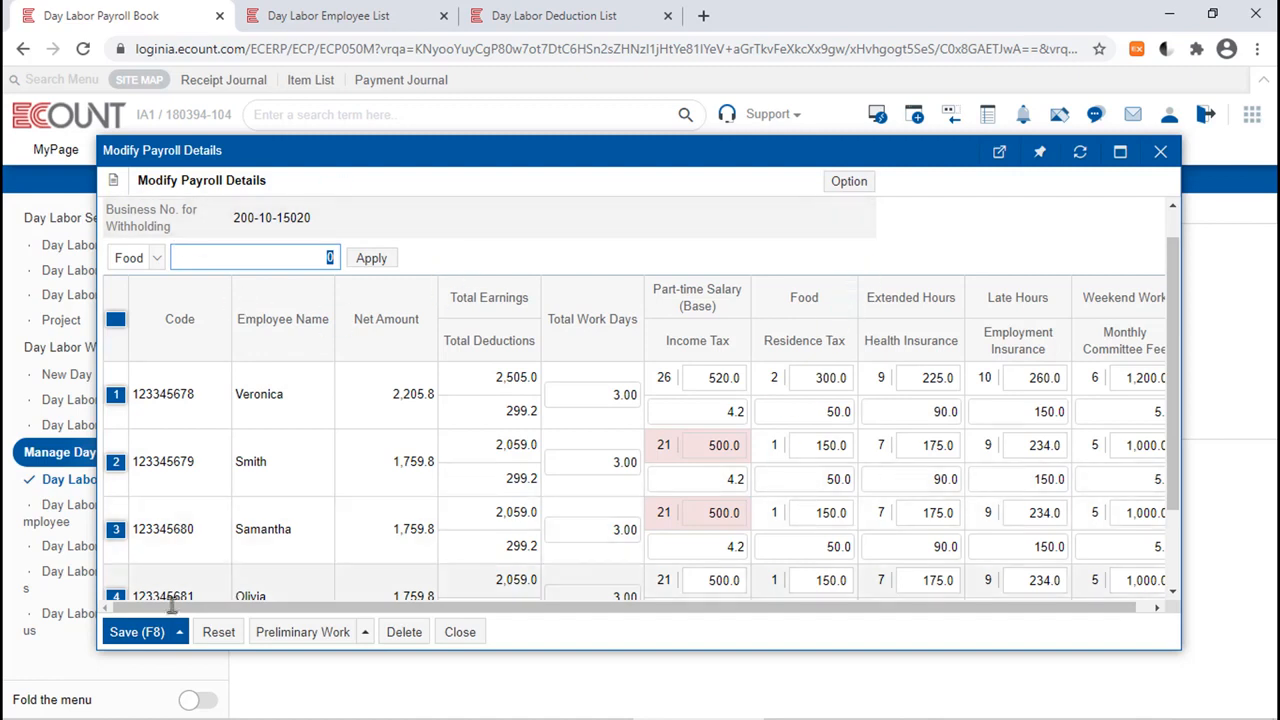
left_click(147, 640)
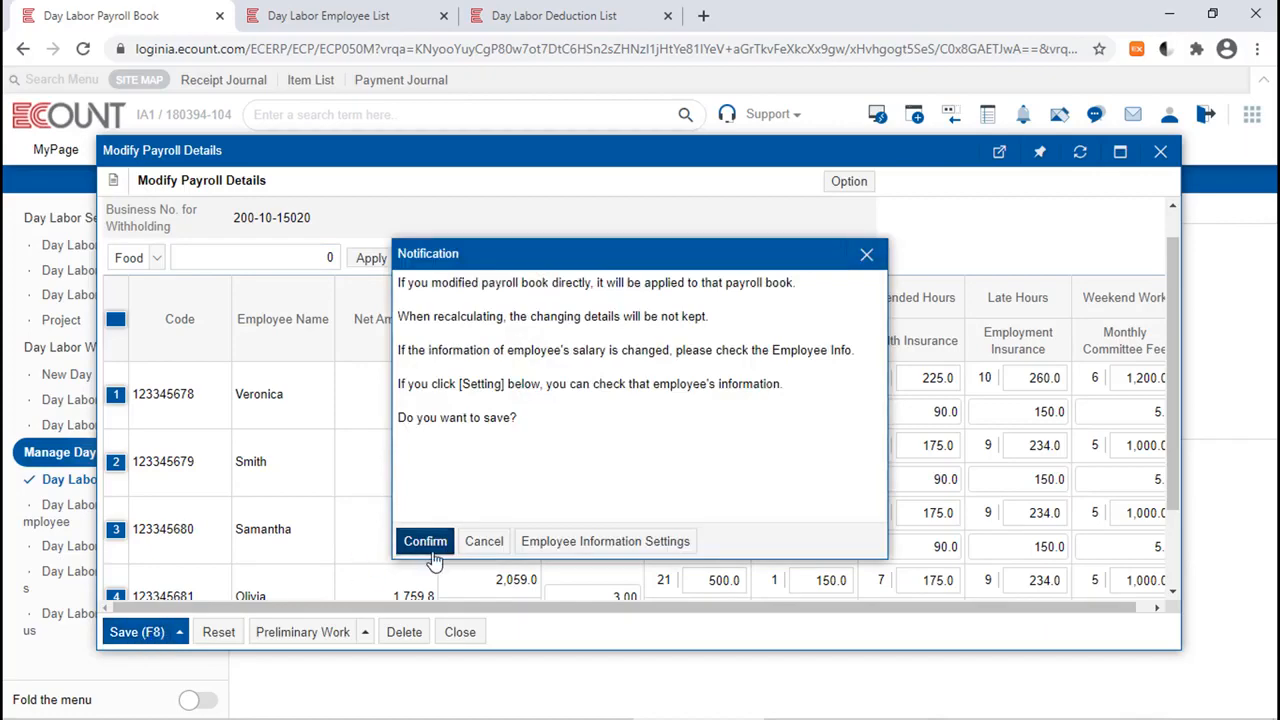
left_click(430, 553)
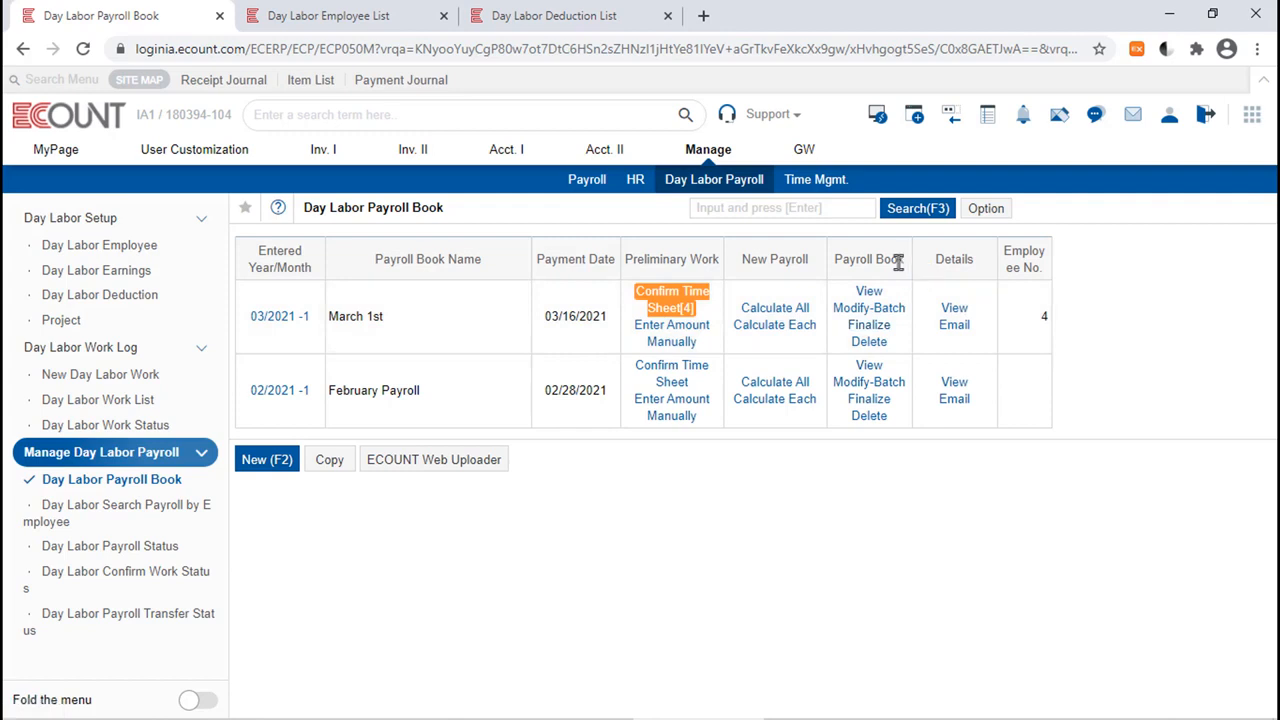
left_click_drag(898, 261, 845, 265)
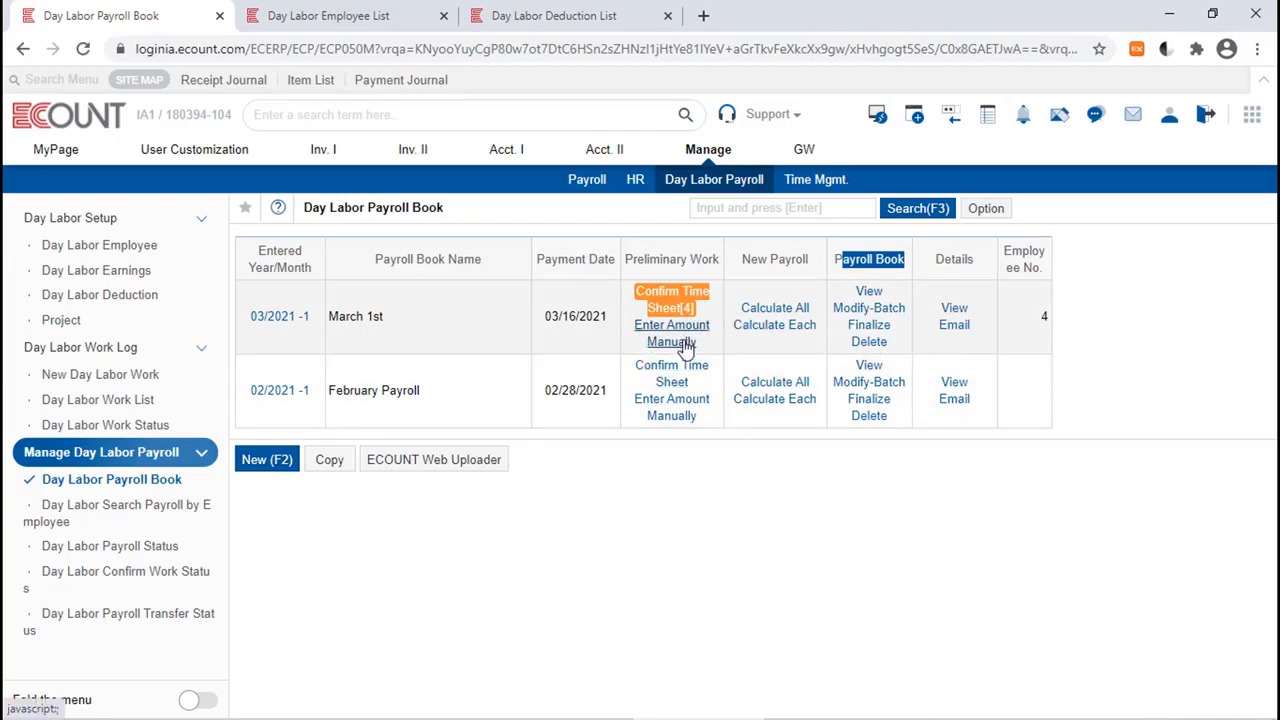
left_click_drag(718, 260, 630, 268)
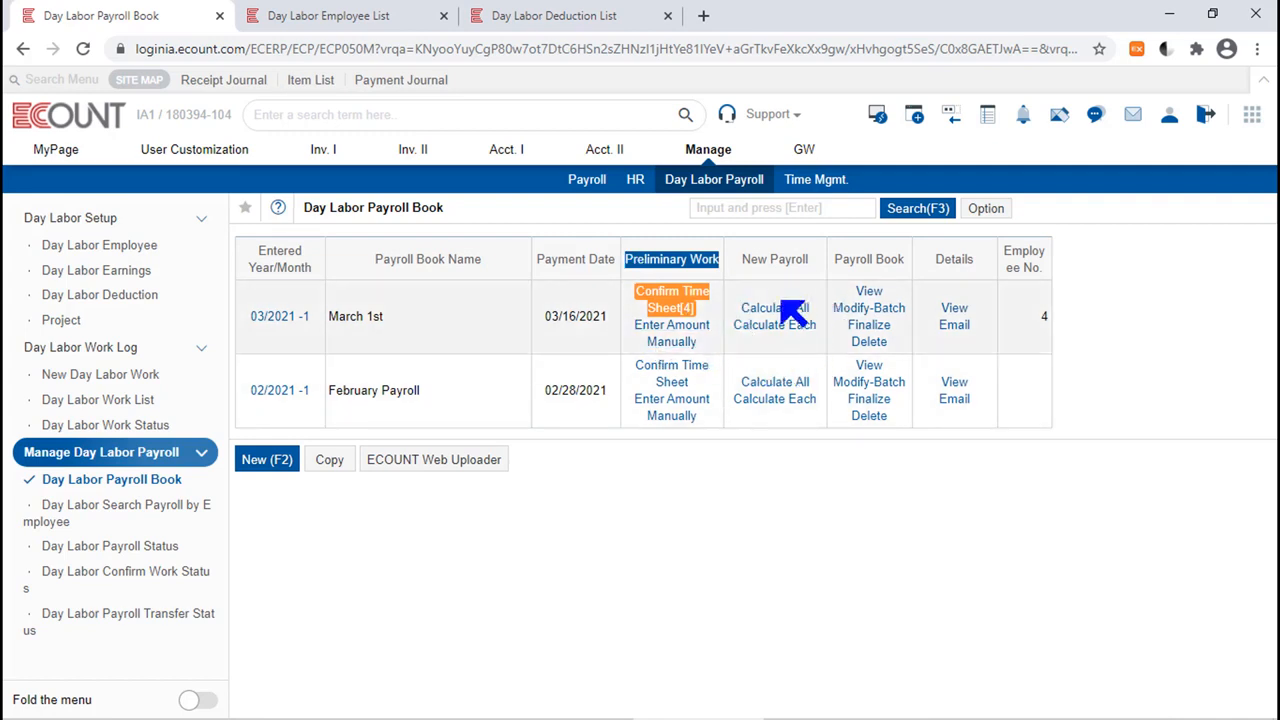
left_click_drag(660, 345, 632, 312)
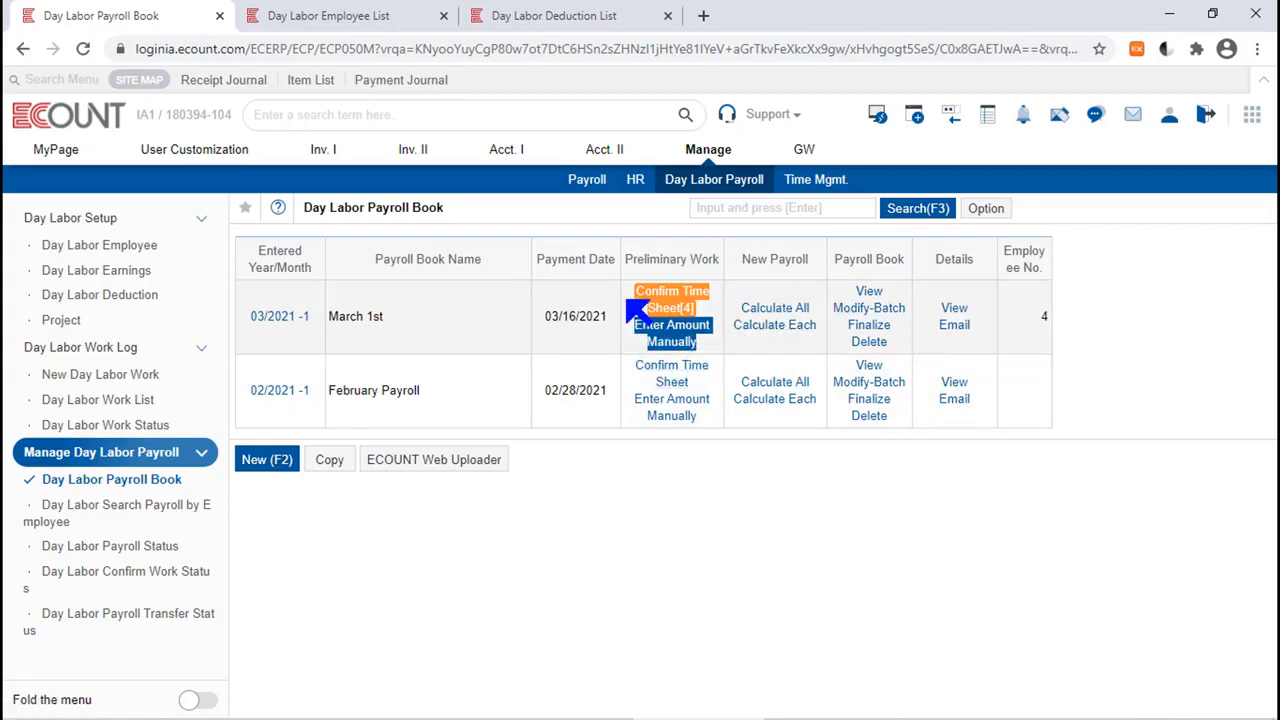
Open manual amount entry for the March 1st payroll and start changing only the Sales department employee.
left_click(684, 330)
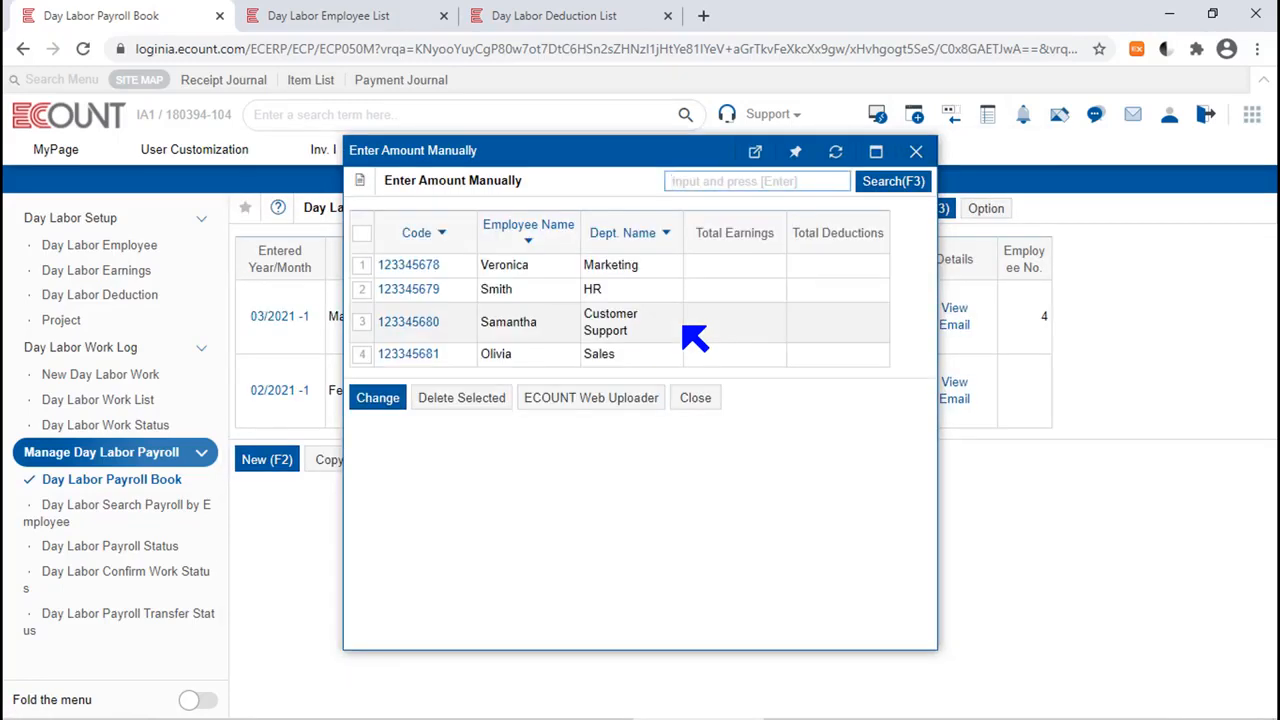
left_click(362, 265)
left_click(362, 289)
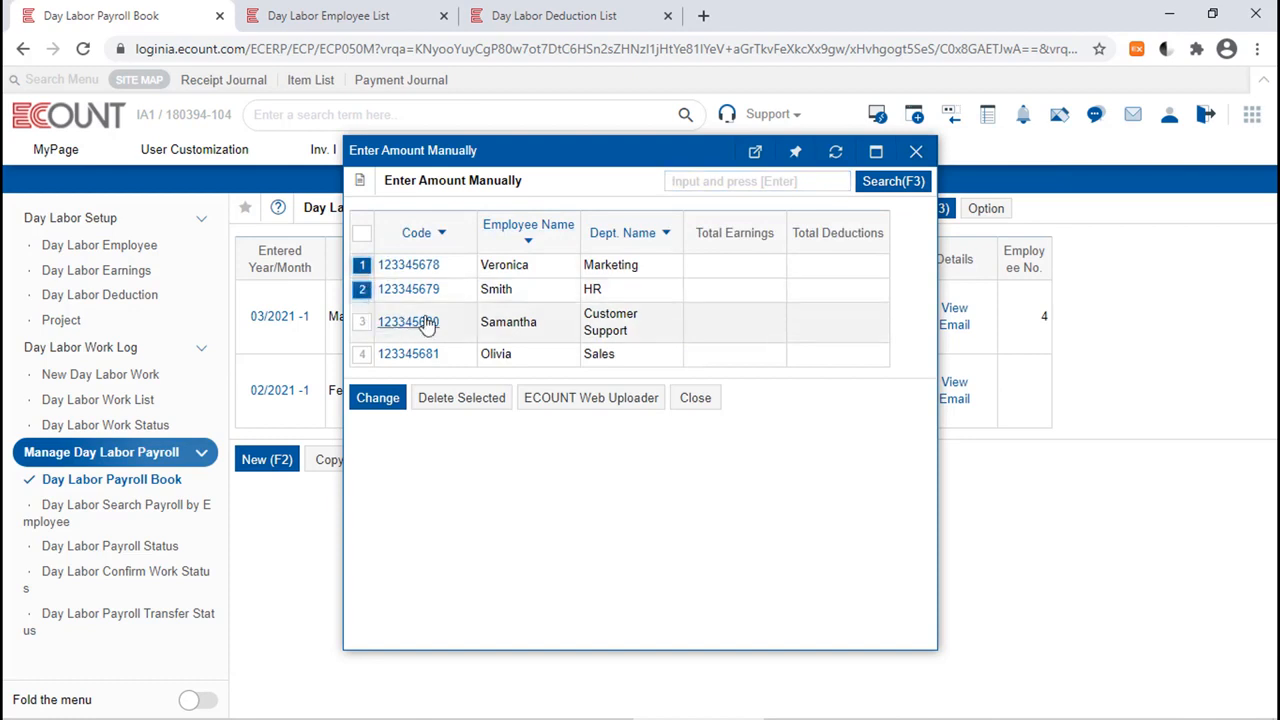
left_click(362, 266)
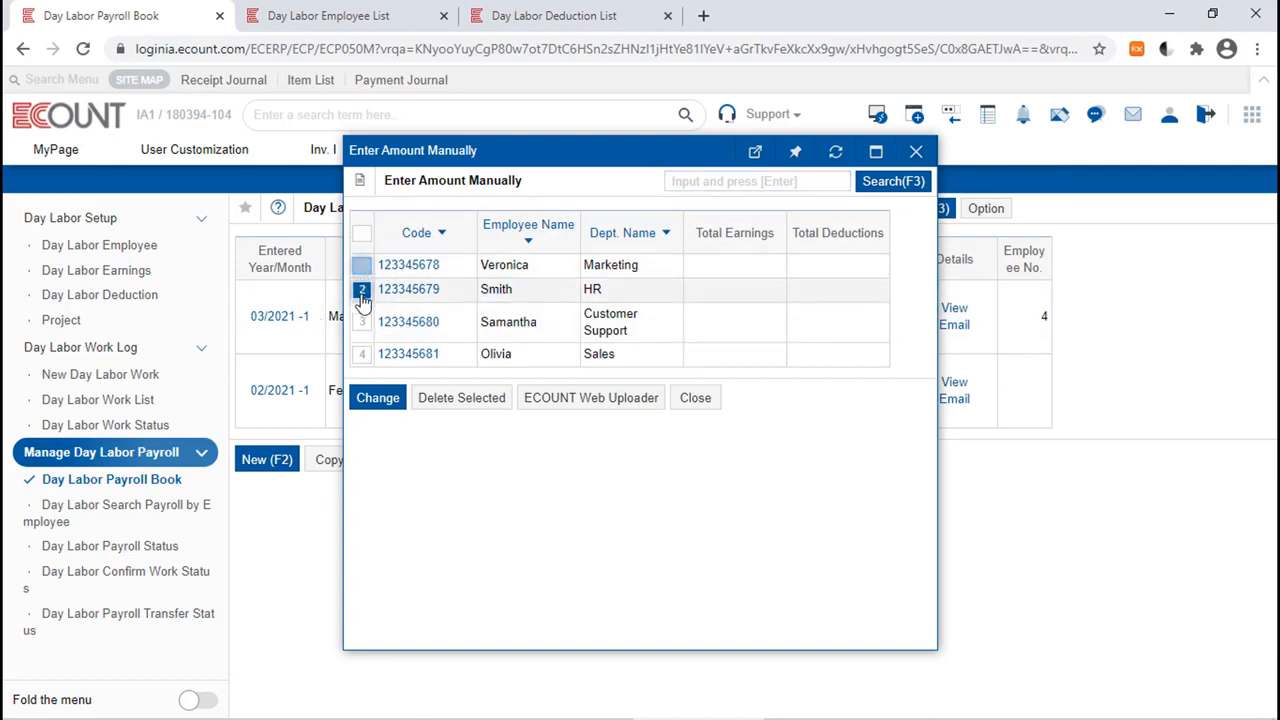
left_click(362, 290)
left_click(362, 354)
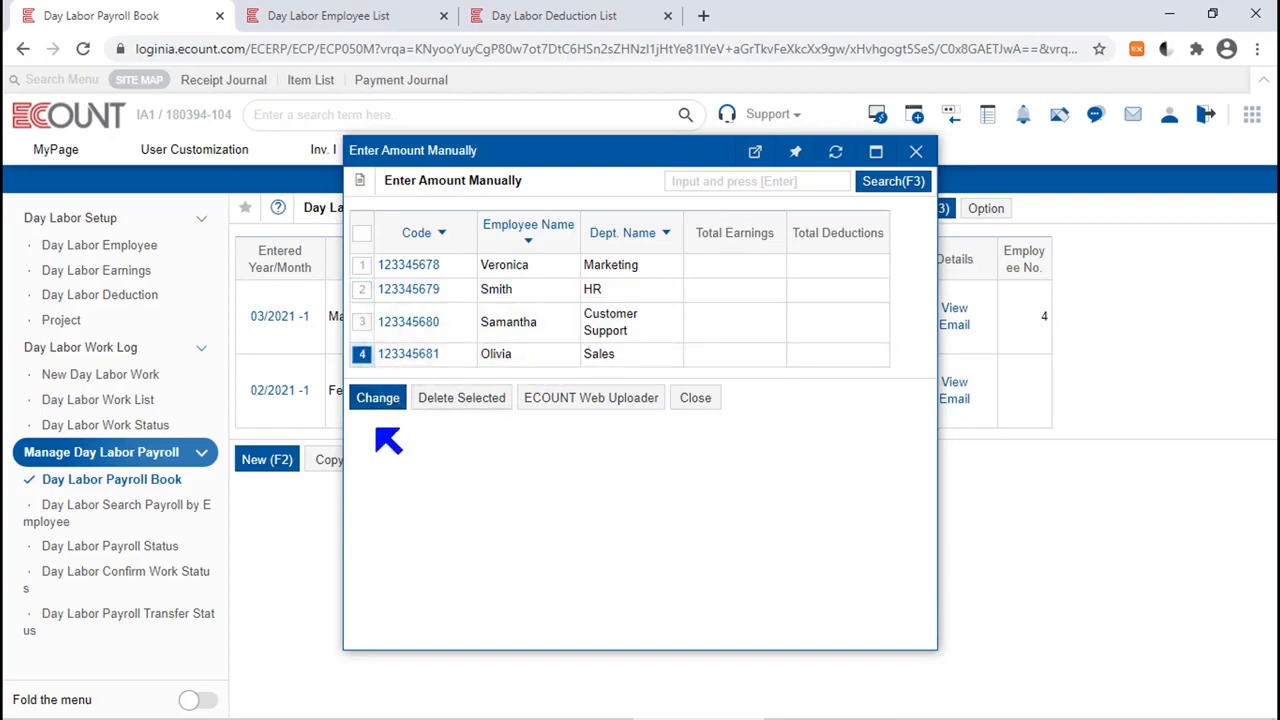
left_click(397, 406)
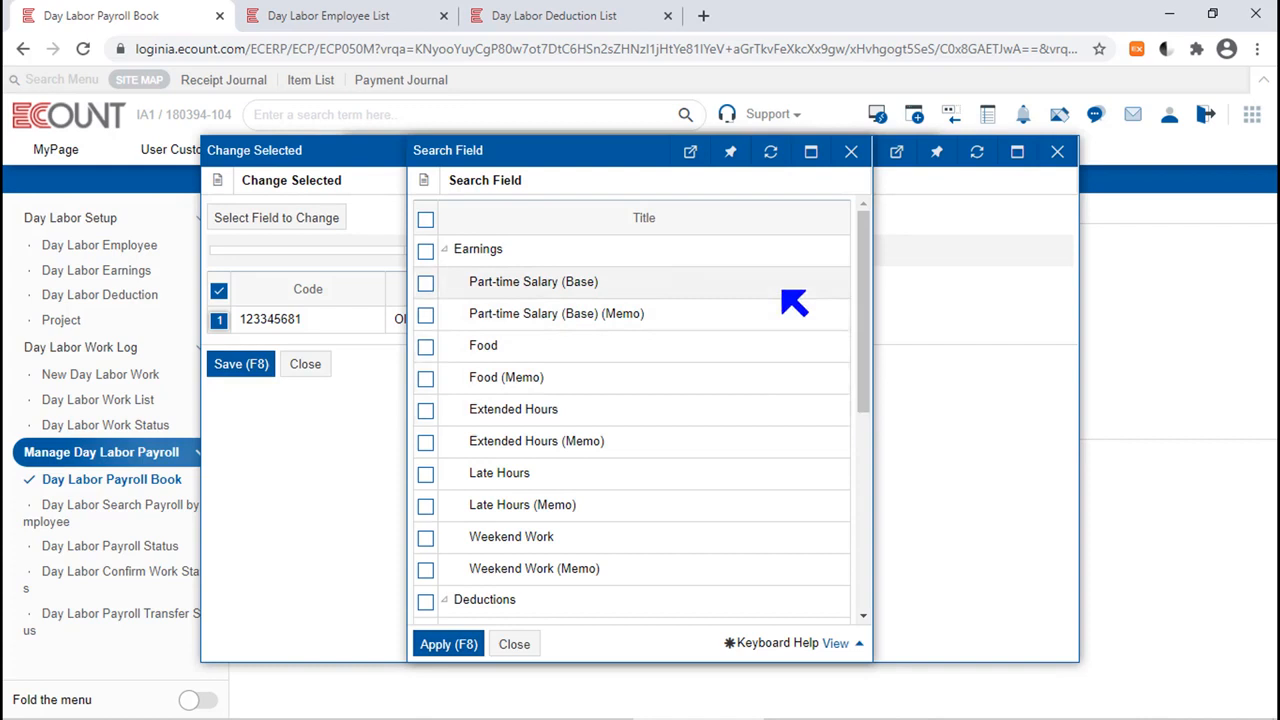
Apply Part-time Salary (Base), Food and Extended Hours as the fields to change.
left_click(425, 345)
left_click(425, 409)
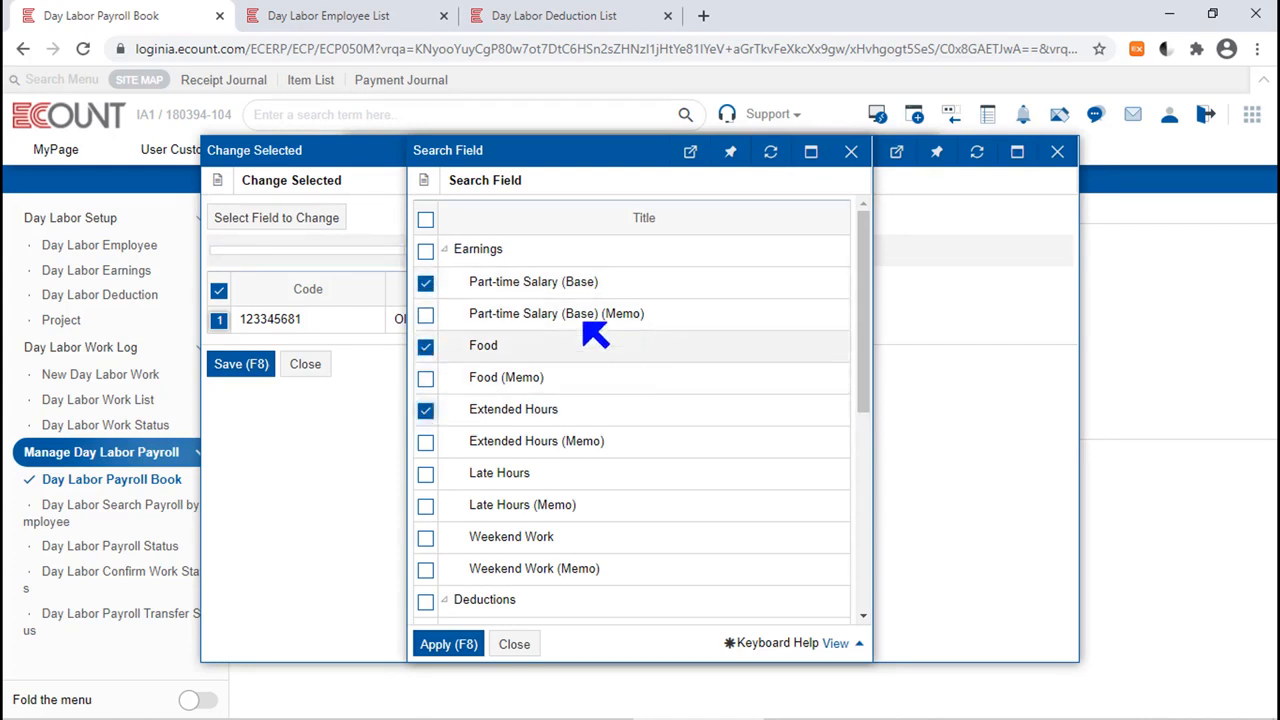
left_click(447, 645)
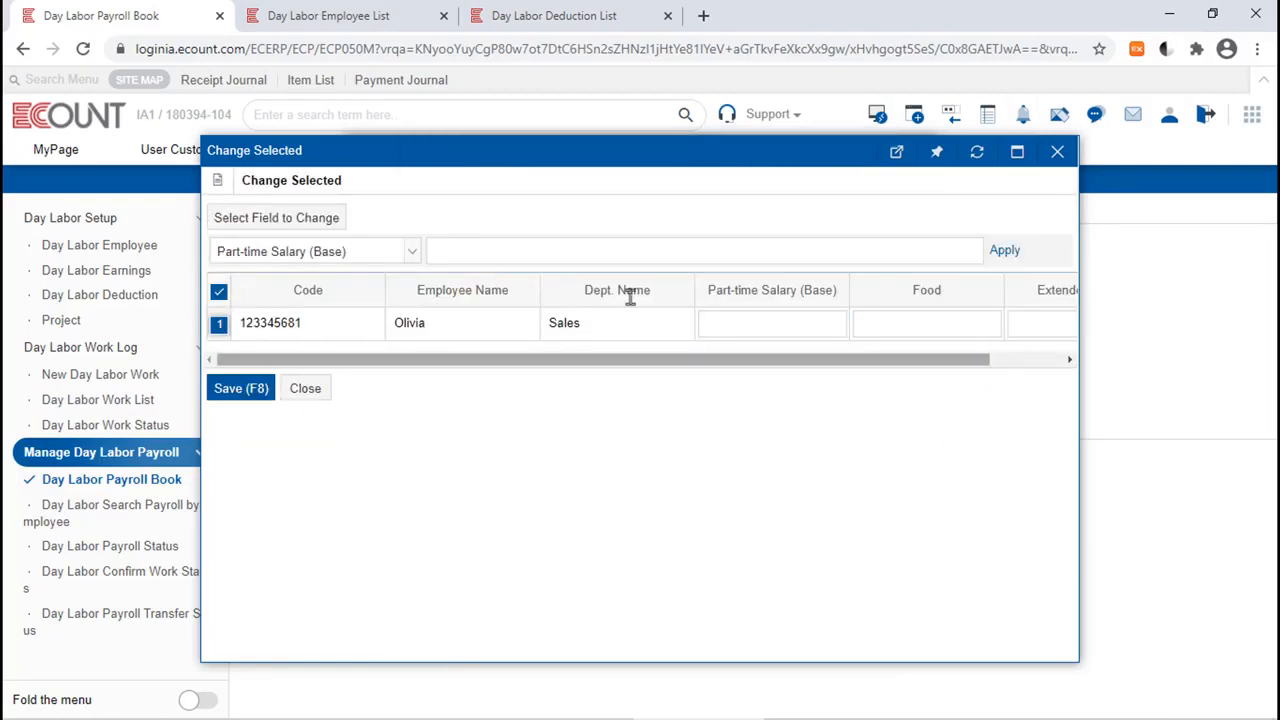
Look over the fields to be changed for the Sales employee and choose Food as the batch-change field.
left_click(1031, 360)
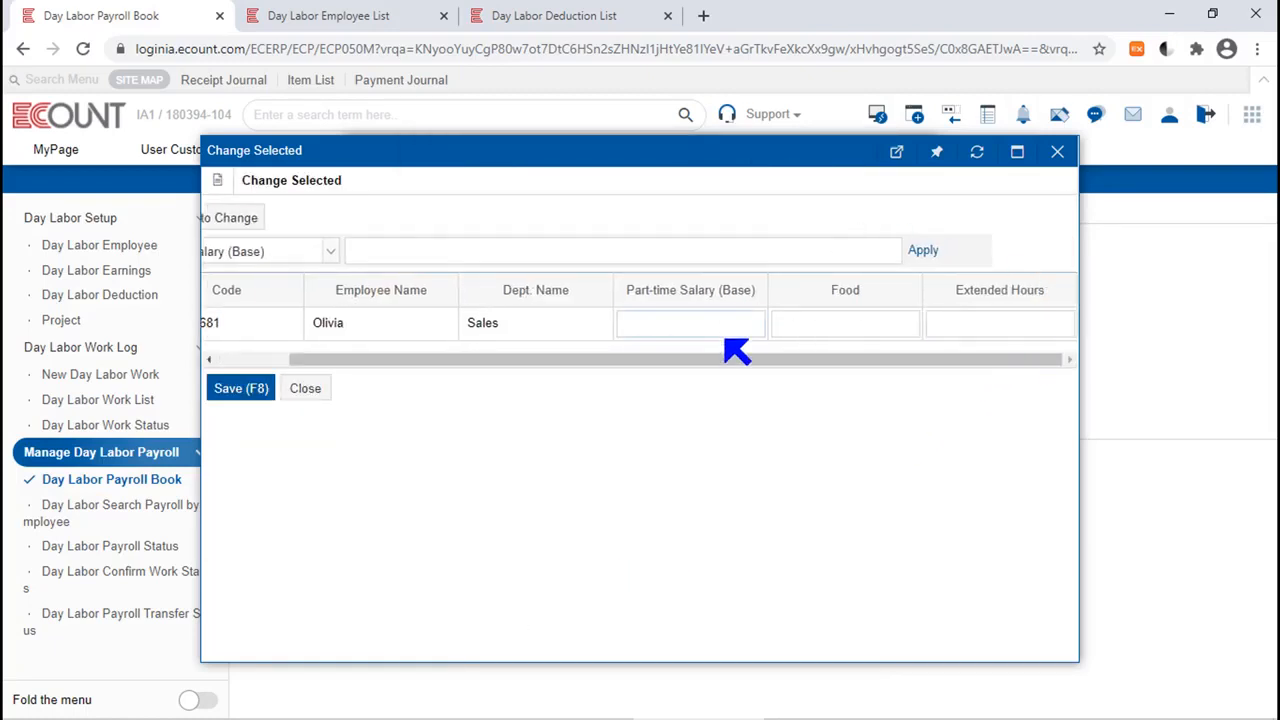
left_click(239, 361)
left_click(330, 252)
left_click(300, 308)
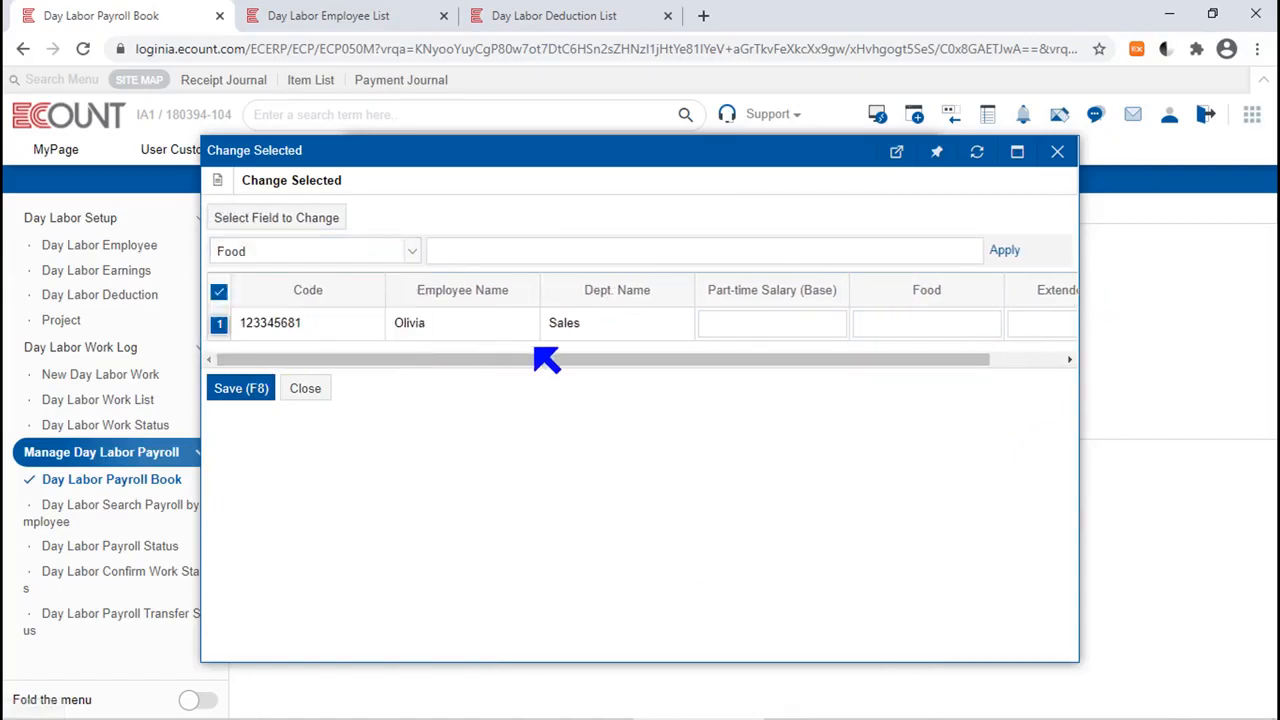
left_click(573, 256)
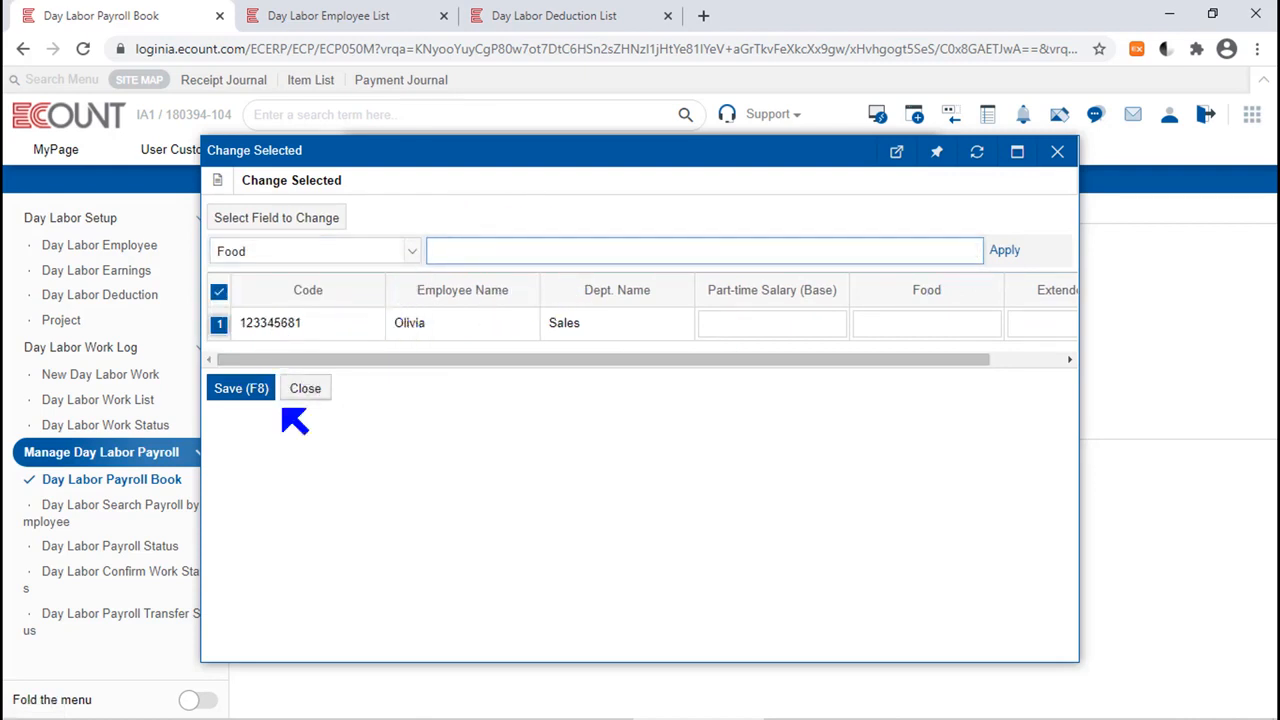
Set the Sales employee's Part-time Salary (Base) to 600, save it, and close manual amount entry.
left_click(783, 318)
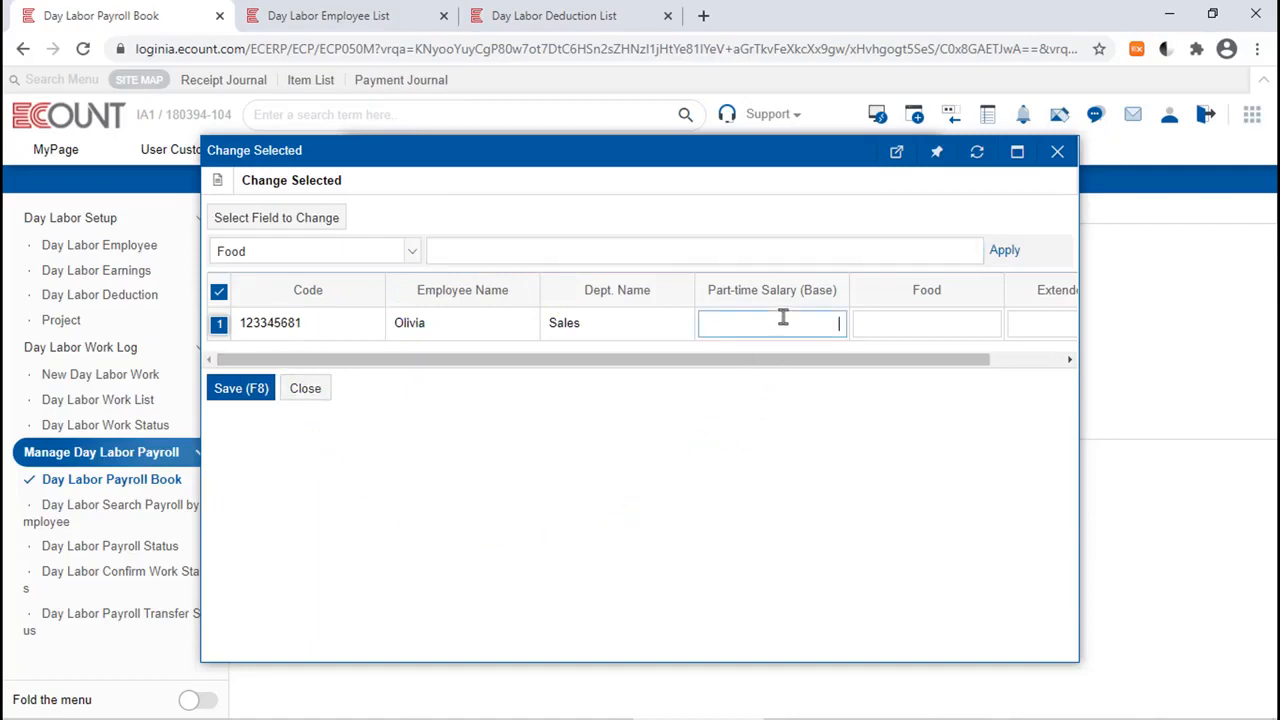
left_click_drag(838, 292, 722, 313)
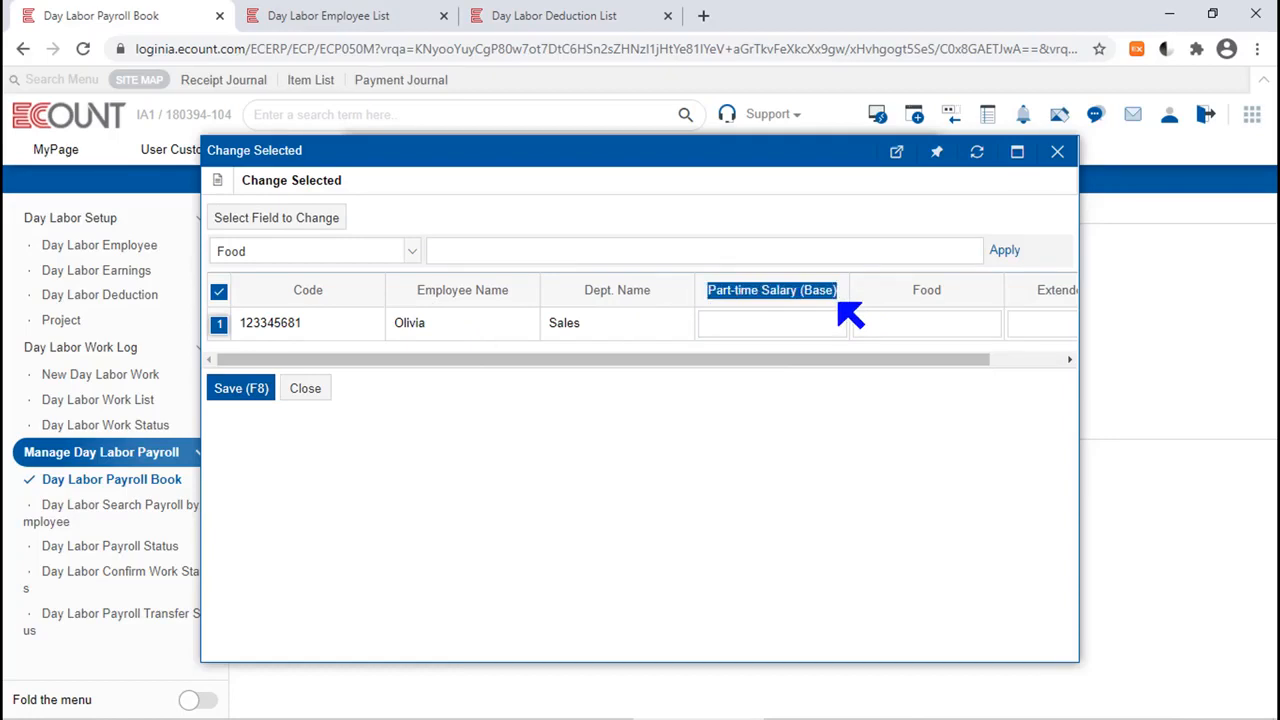
left_click(793, 322)
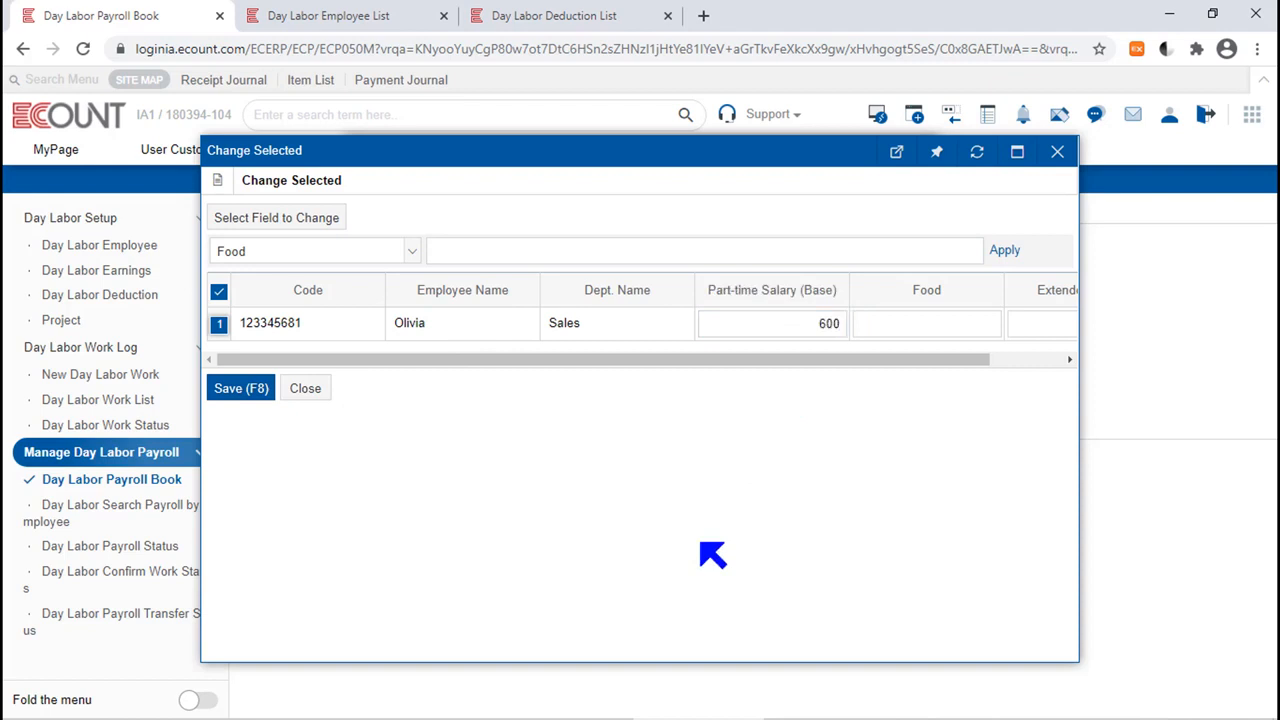
left_click(251, 400)
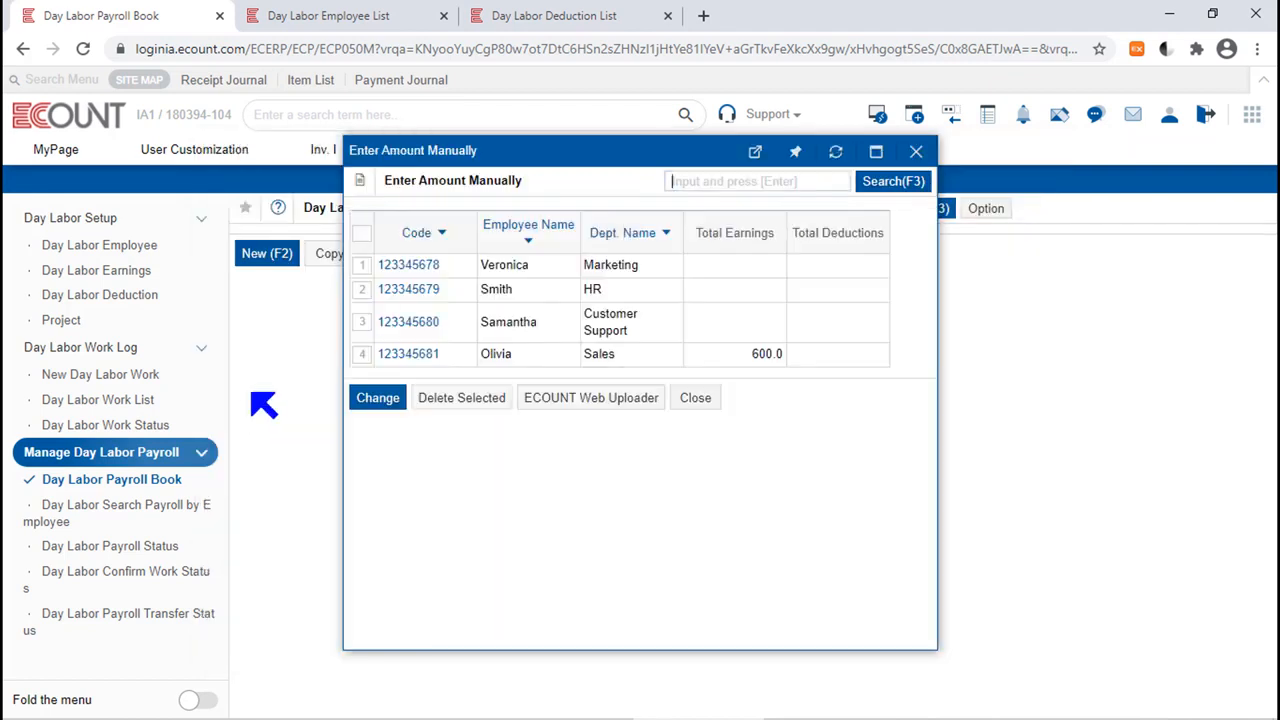
left_click(712, 400)
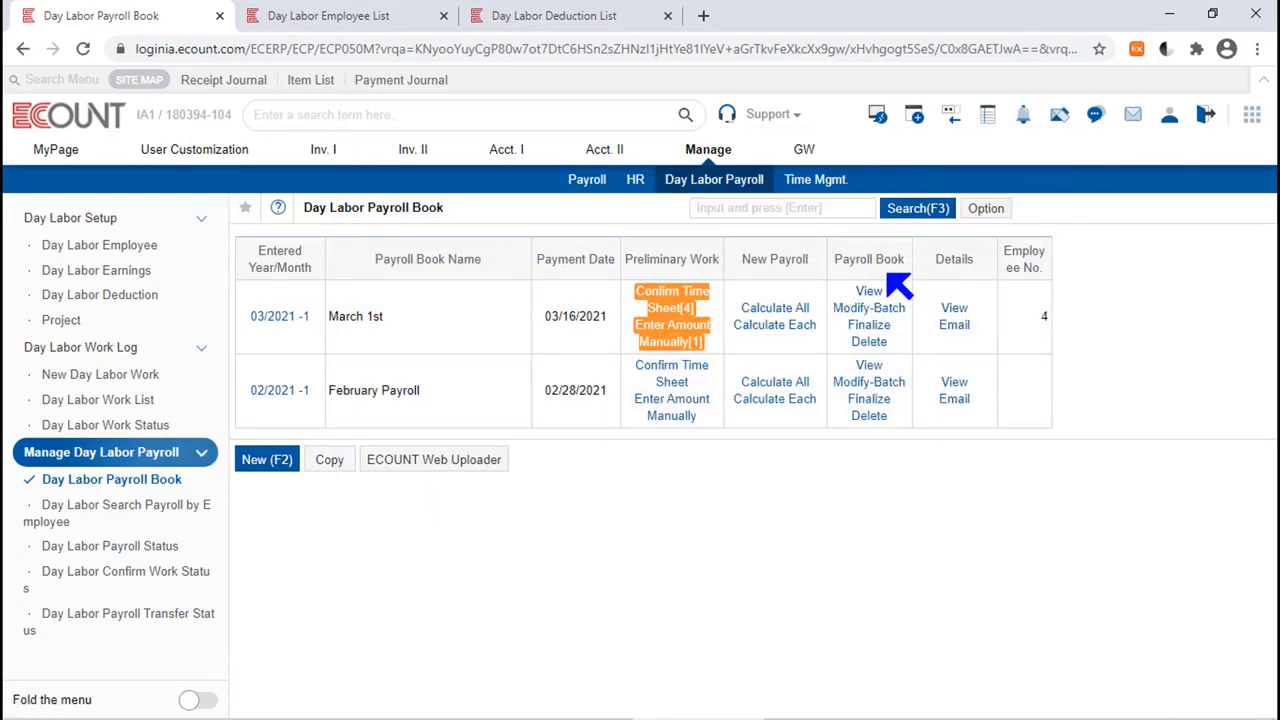
View the March 1st payroll book and check the first listed employee's Part-time Salary (Base) before recalculating.
left_click(875, 296)
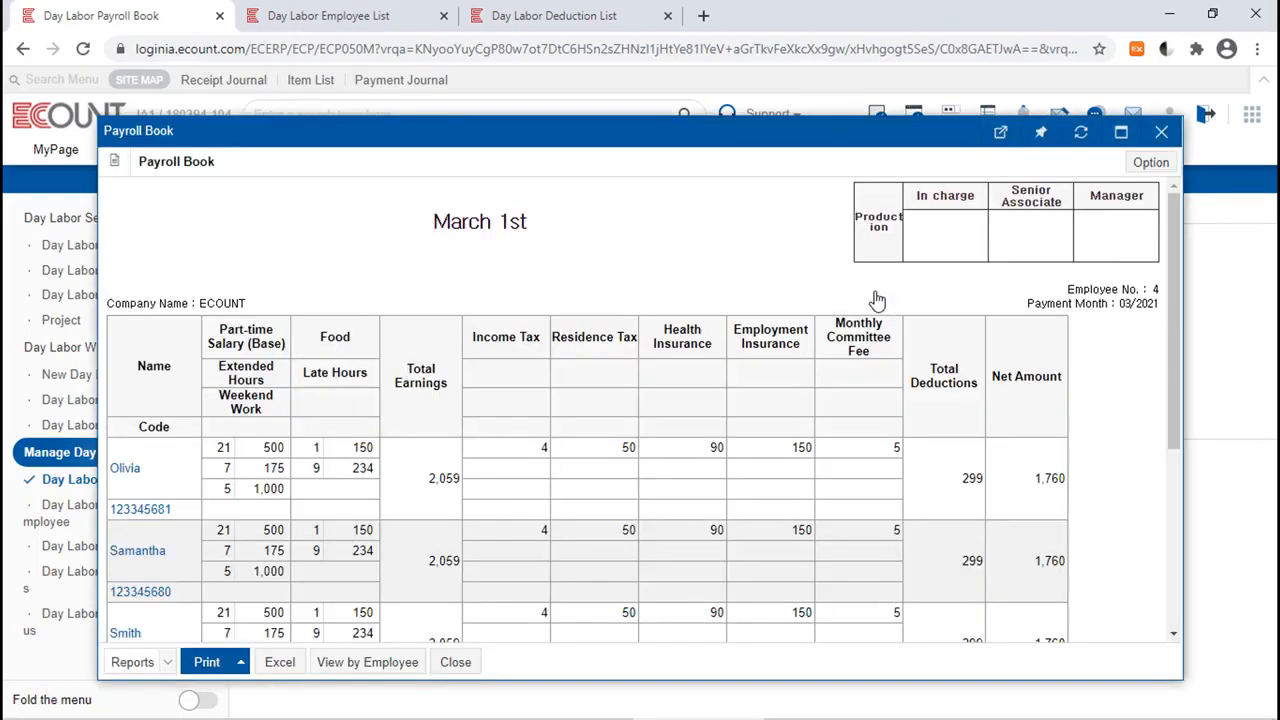
left_click_drag(168, 471, 168, 440)
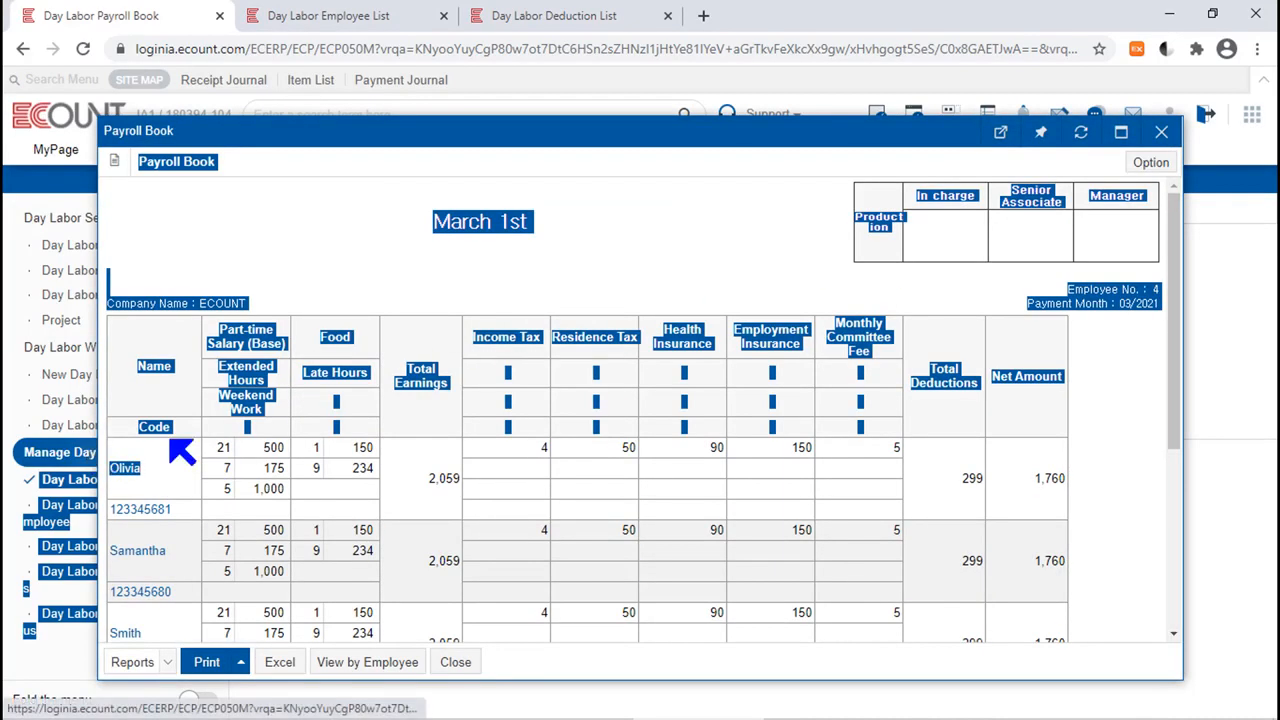
left_click(274, 430)
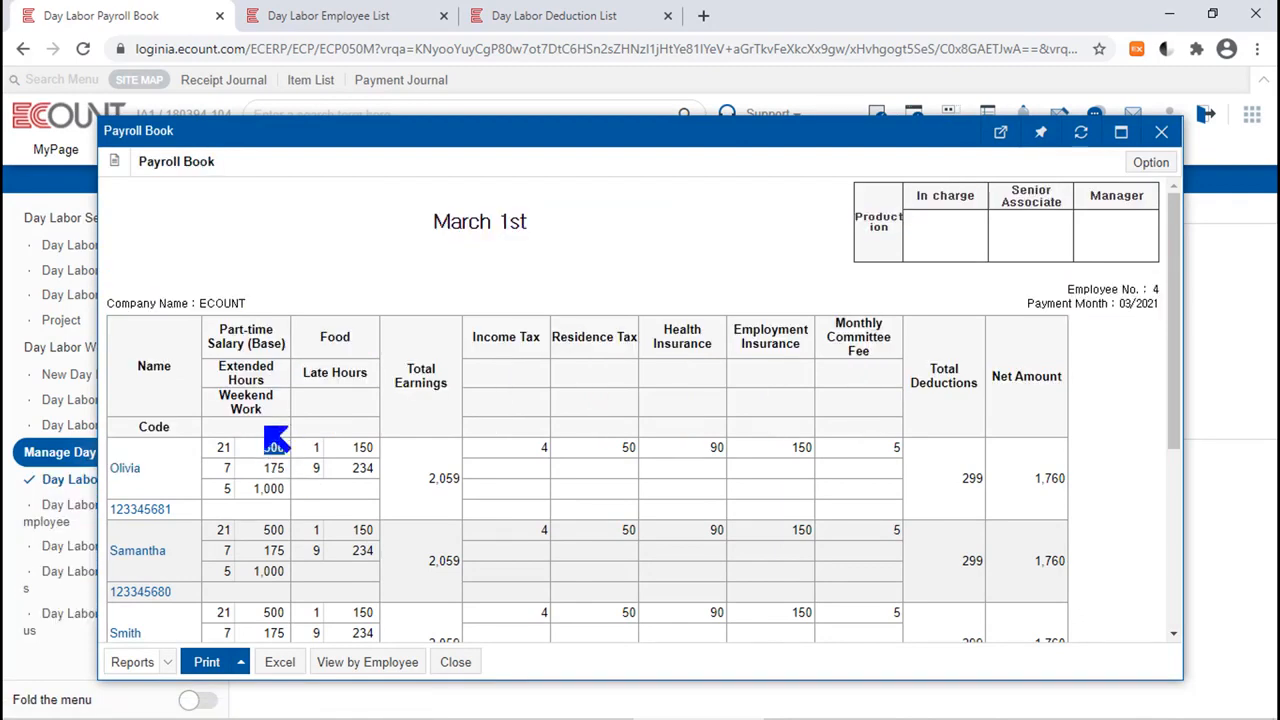
left_click(1161, 132)
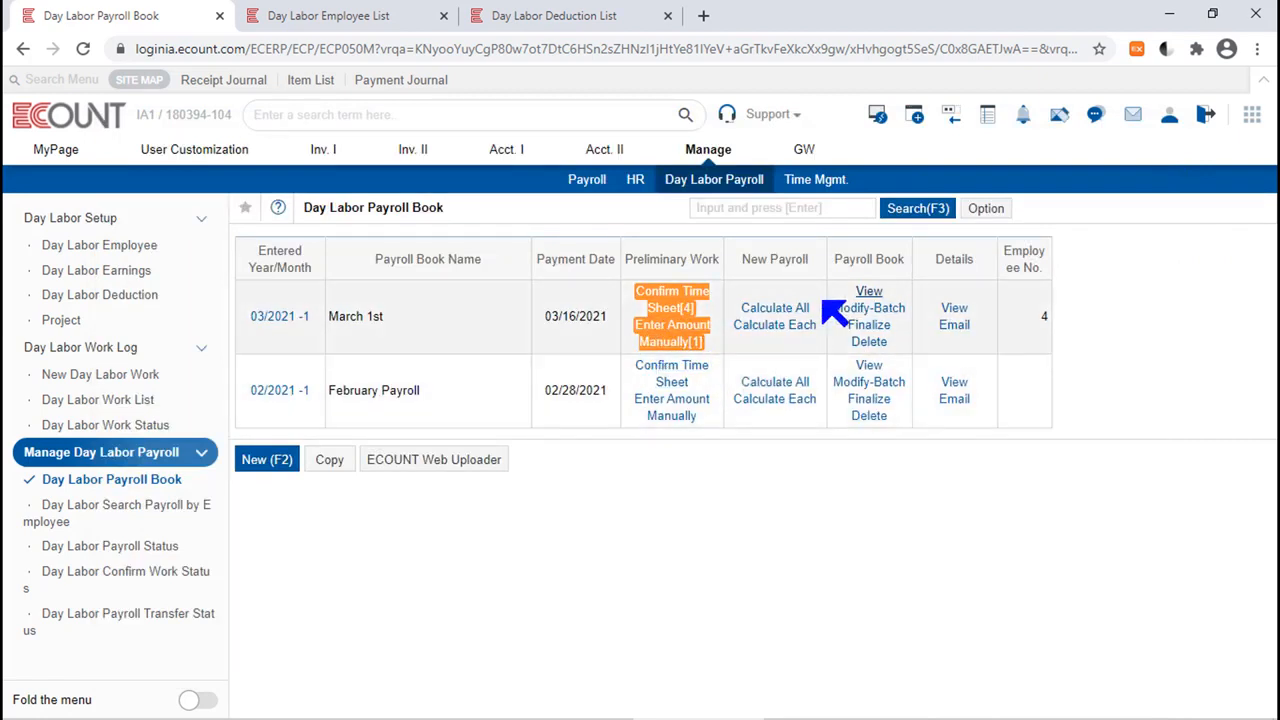
Recalculate the March 1st payroll for all employees and check the first listed employee's Part-time Salary (Base).
left_click(752, 308)
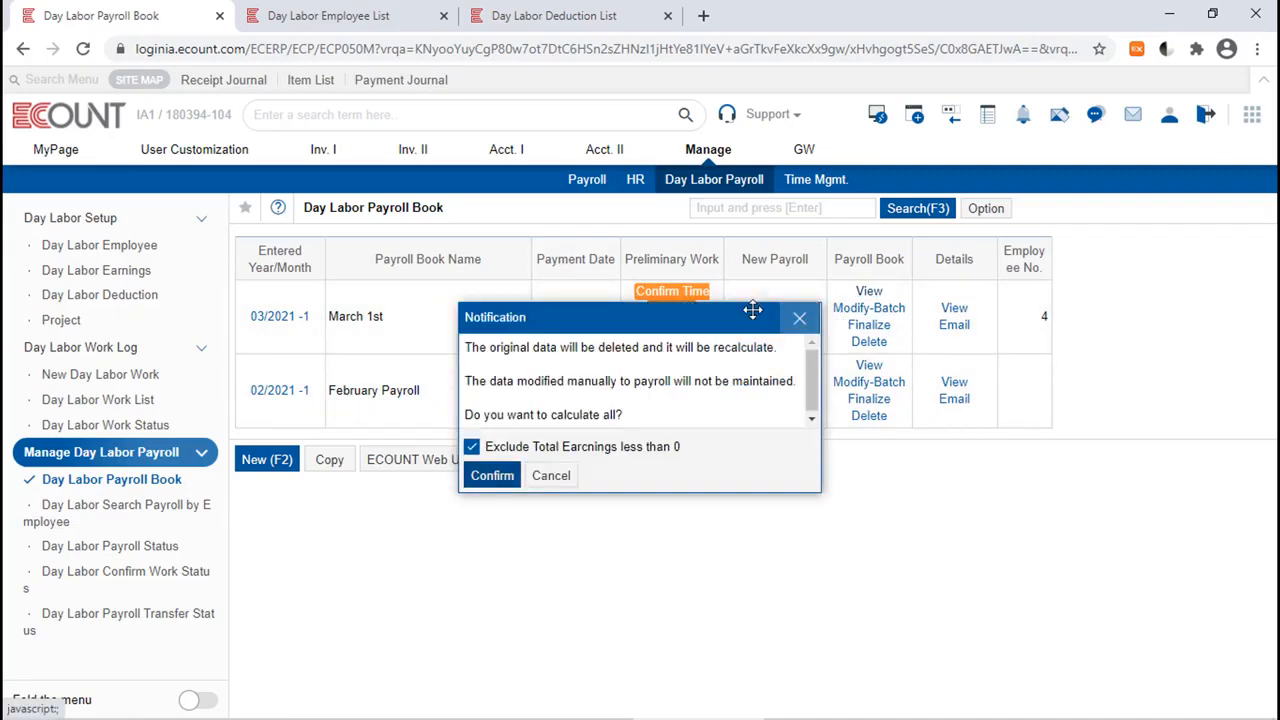
left_click(492, 476)
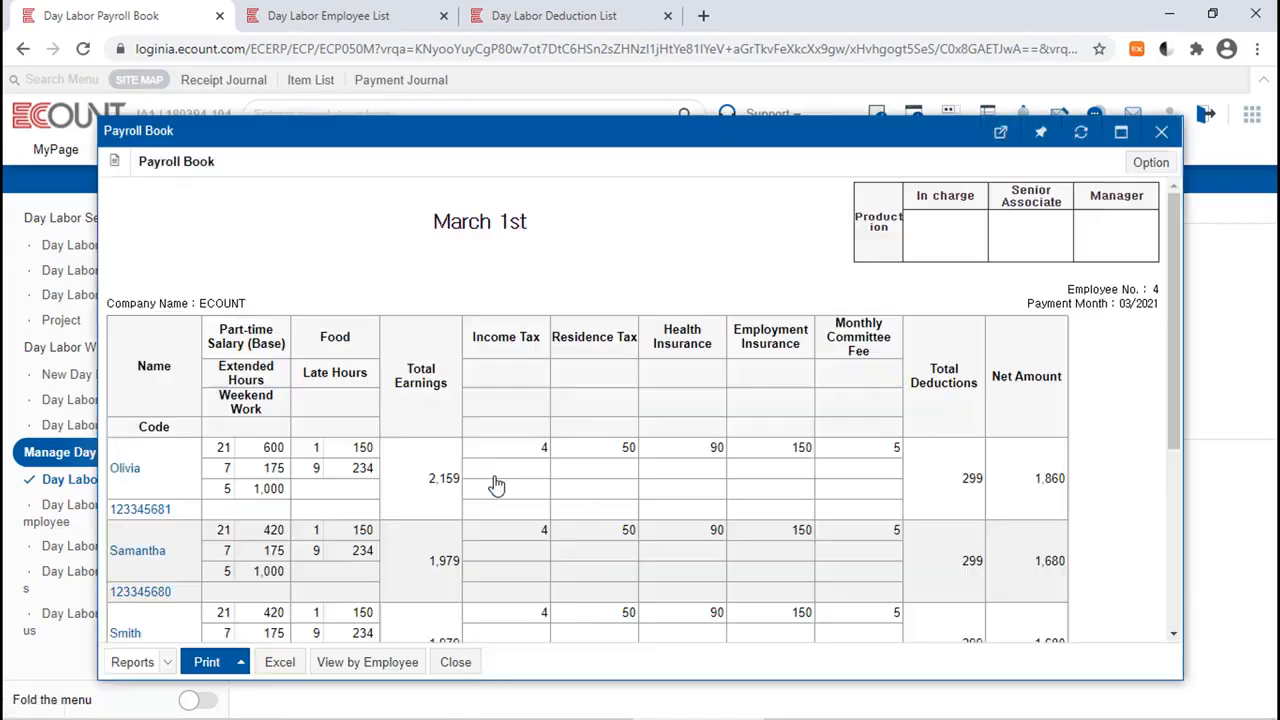
left_click_drag(256, 447, 285, 448)
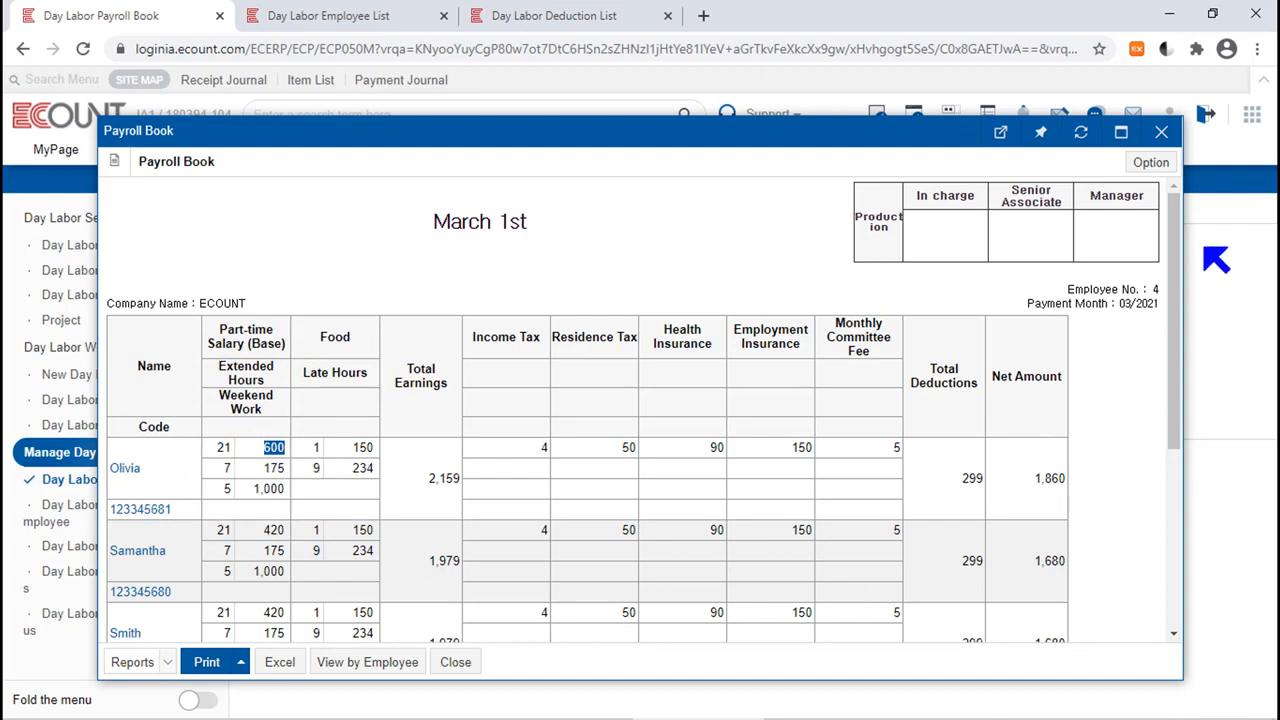
left_click(1161, 132)
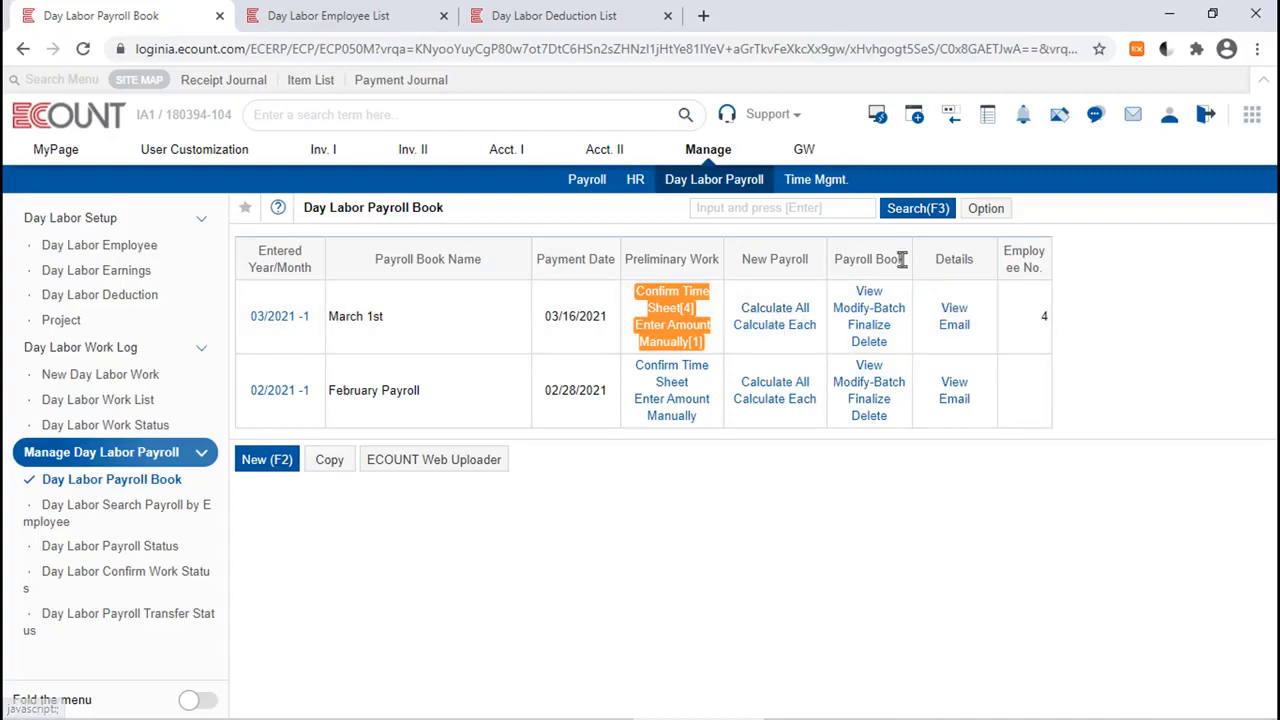
left_click_drag(900, 259, 825, 275)
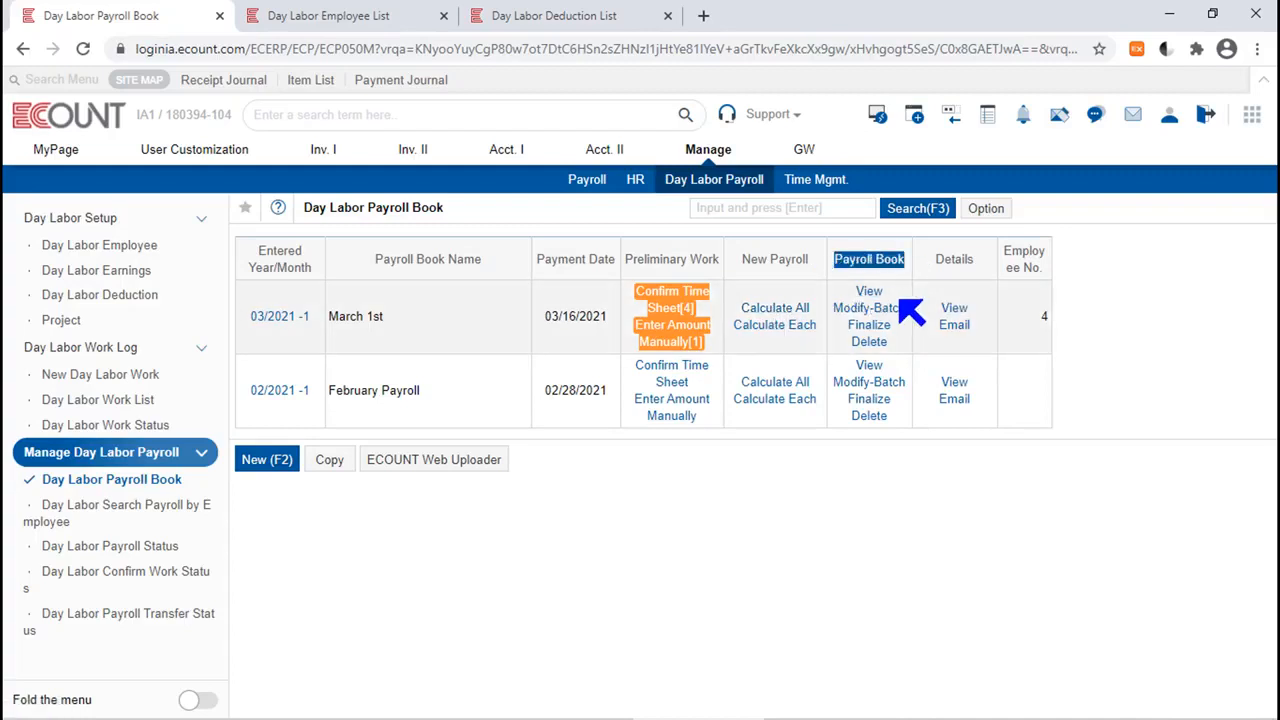
Open manual amount entry for all March 1st employees and apply Part-time Salary (Base) and Food as the fields to change.
left_click(692, 335)
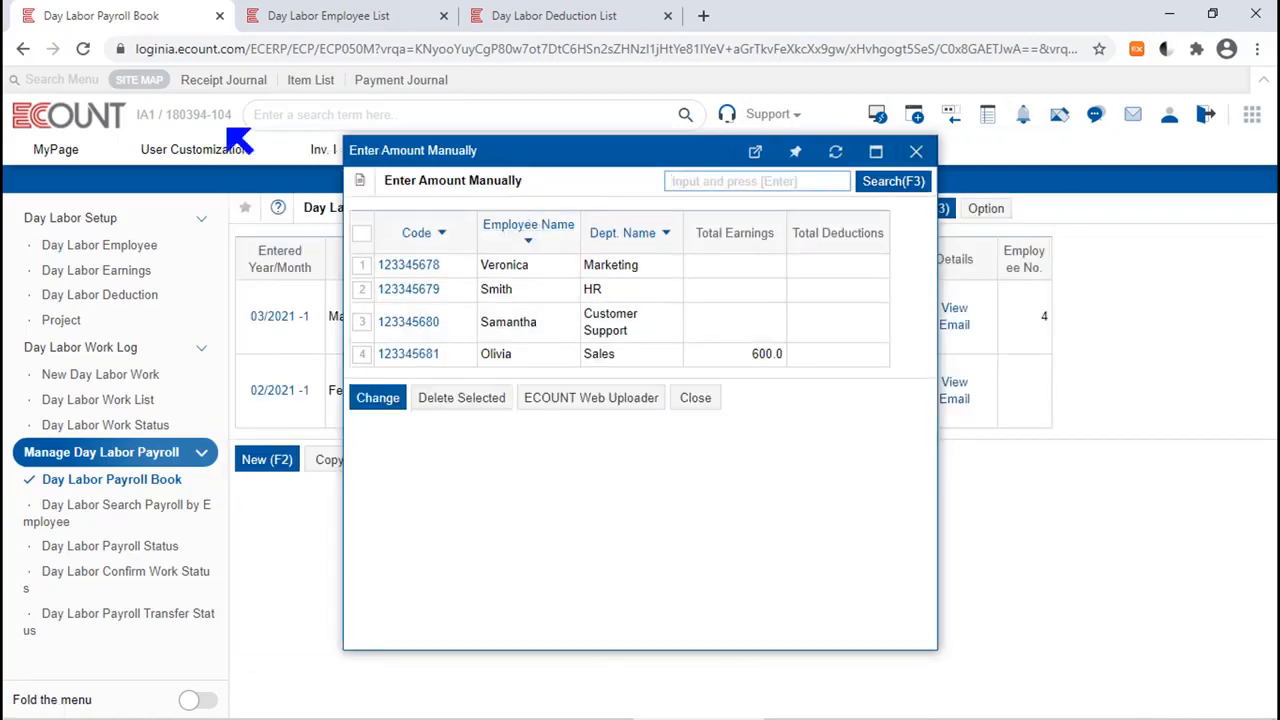
left_click(358, 238)
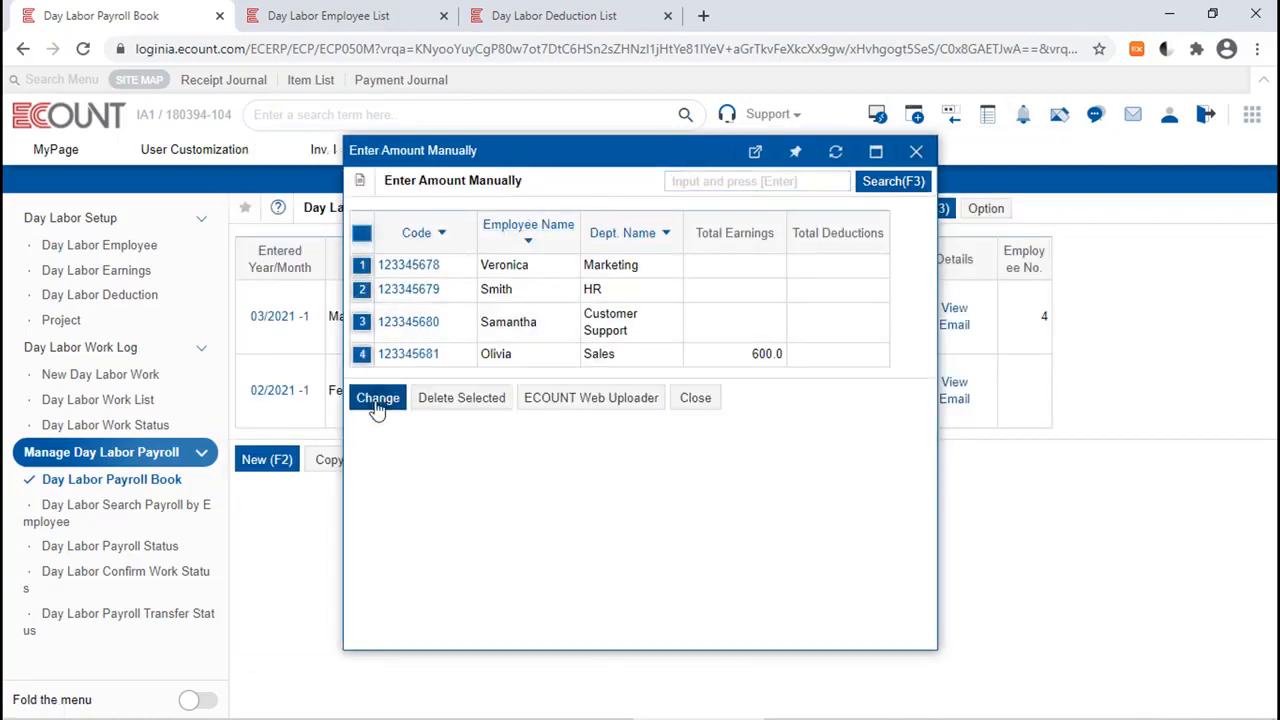
left_click(376, 397)
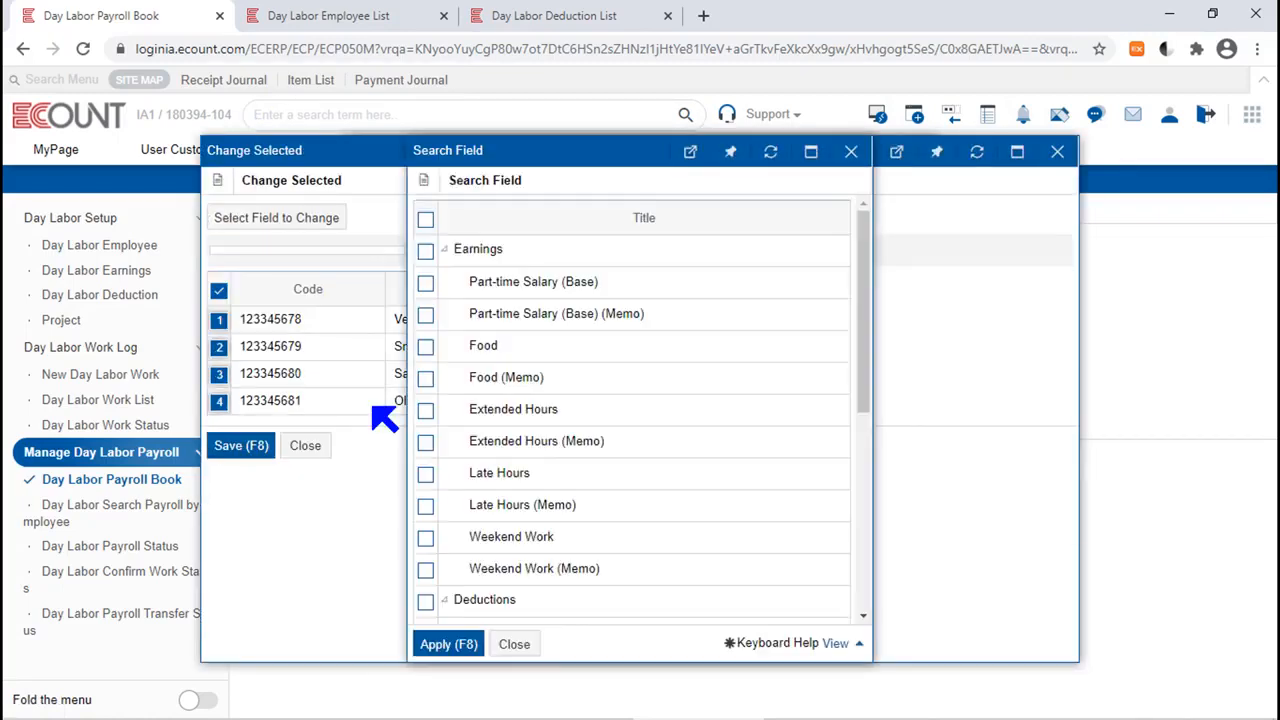
left_click(424, 284)
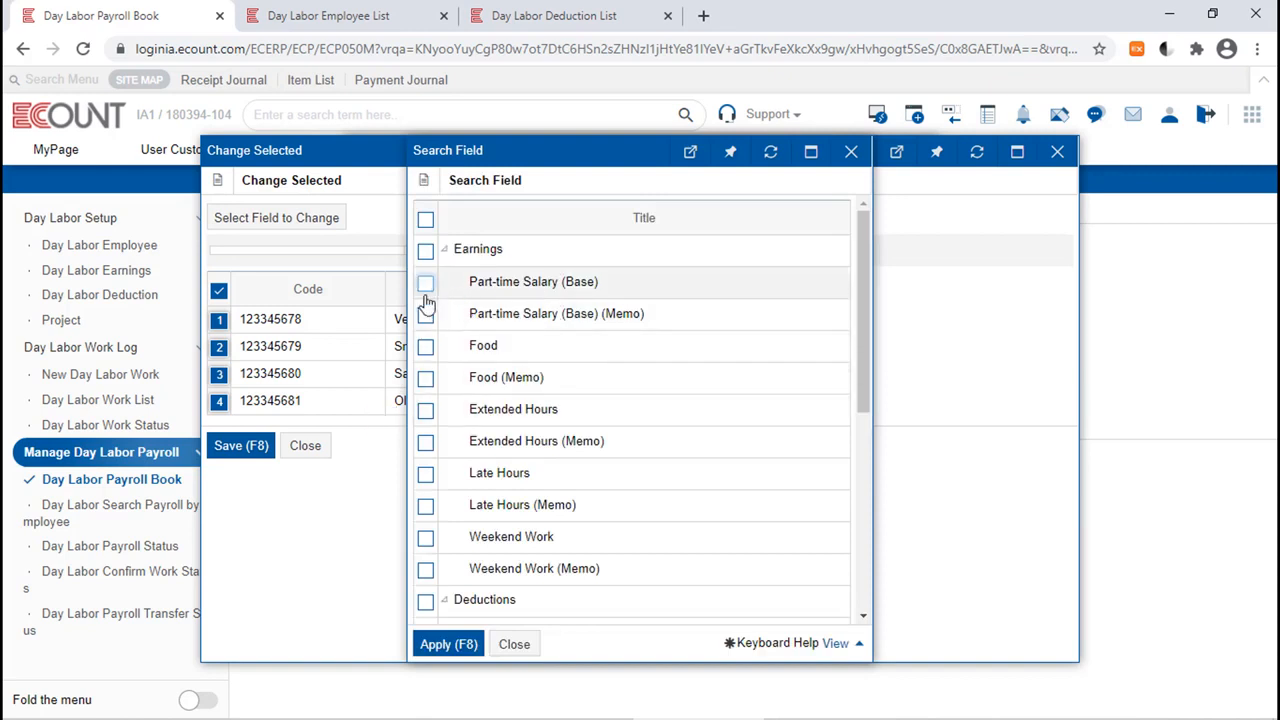
left_click(424, 346)
left_click(433, 641)
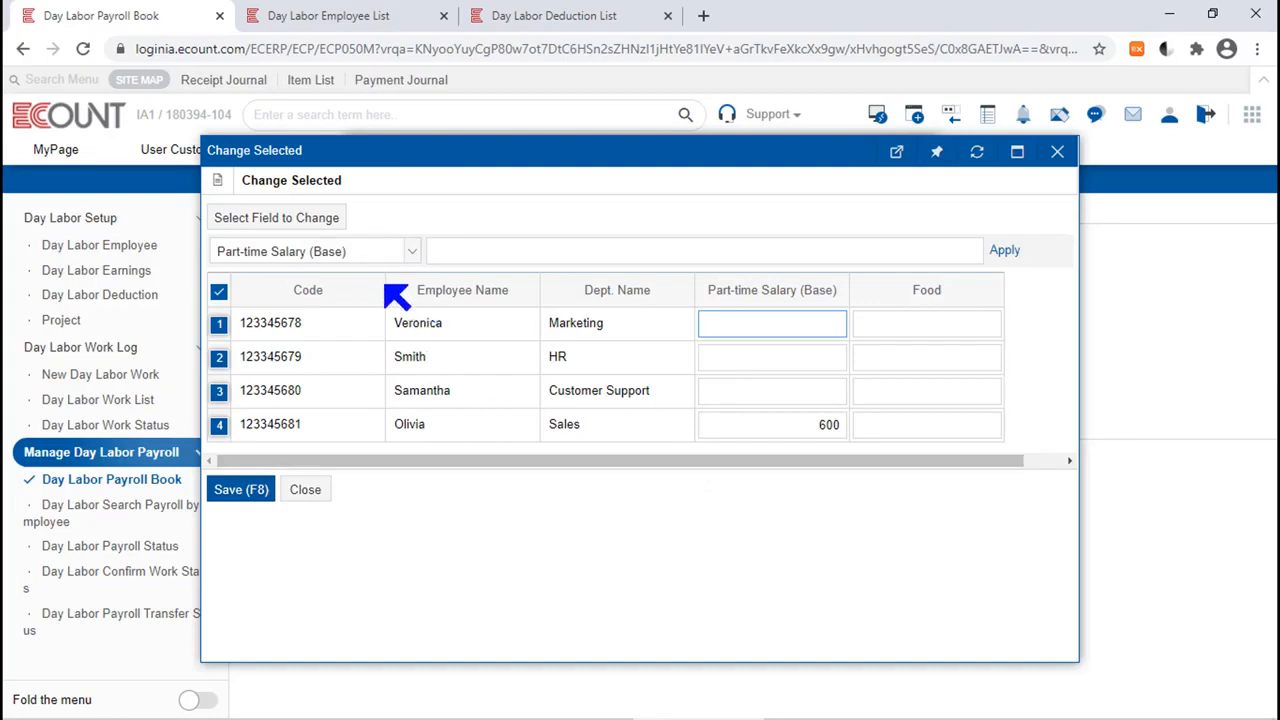
Batch-apply a Part-time Salary (Base) of 600 to all selected employees and save the manual amounts.
left_click(664, 253)
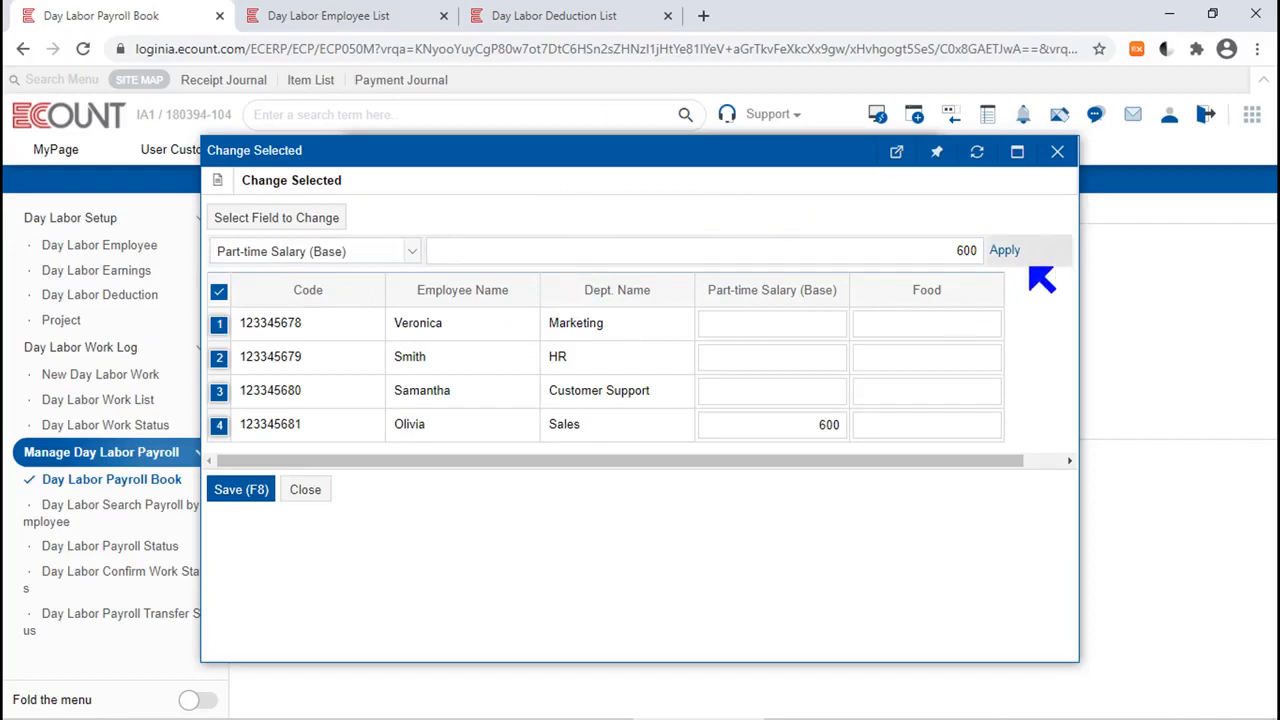
left_click(1004, 254)
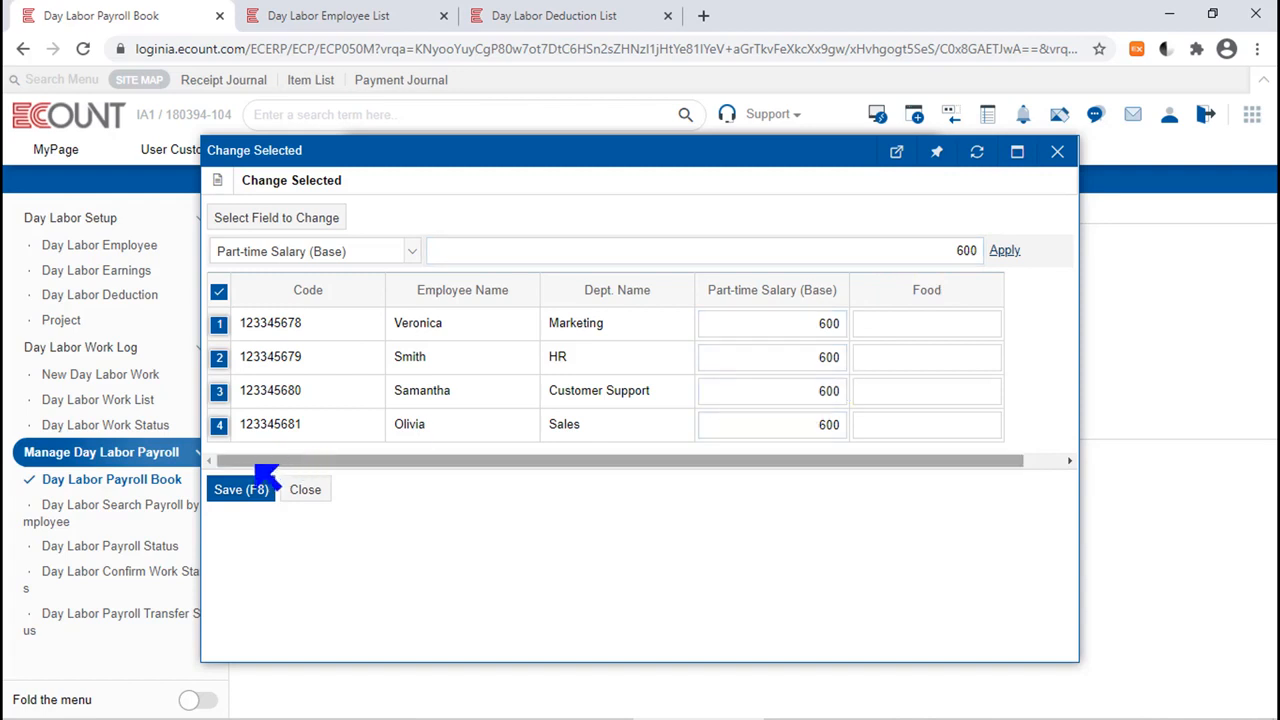
left_click(238, 496)
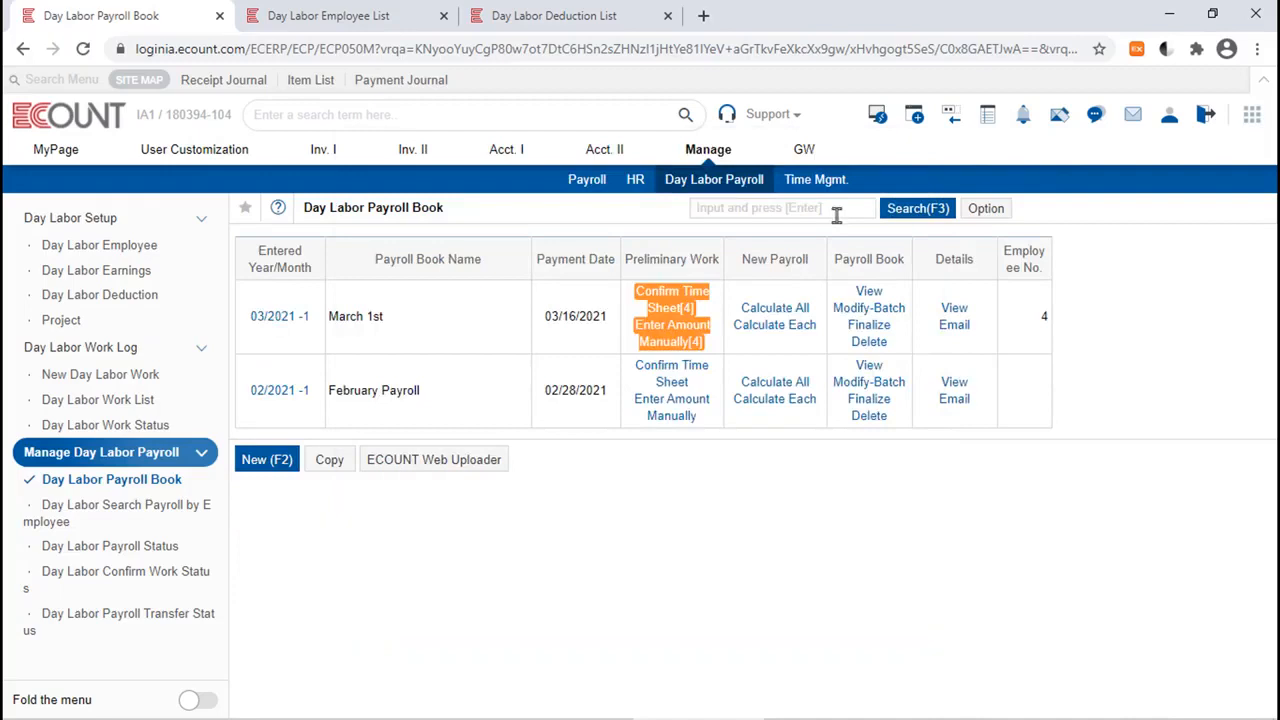
Calculate the whole March 1st payroll again and check the employees' Part-time Salary (Base) in the payroll book.
left_click(775, 308)
left_click(491, 474)
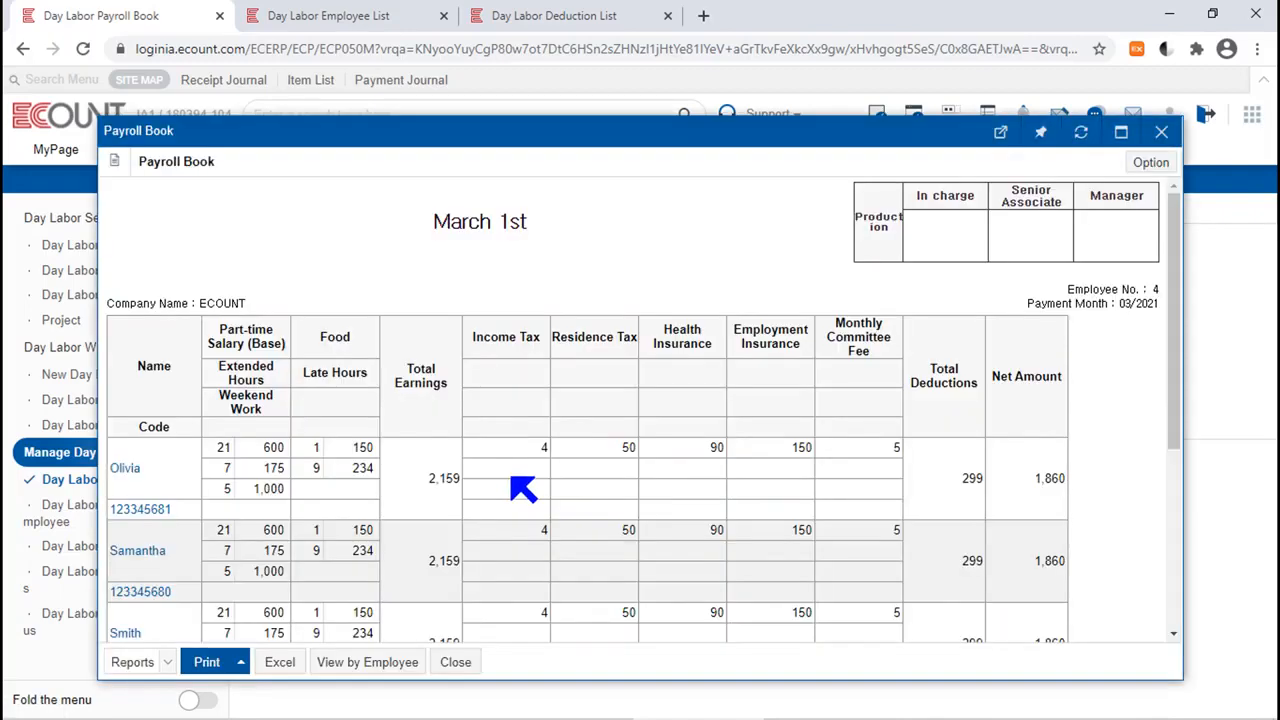
double_click(272, 447)
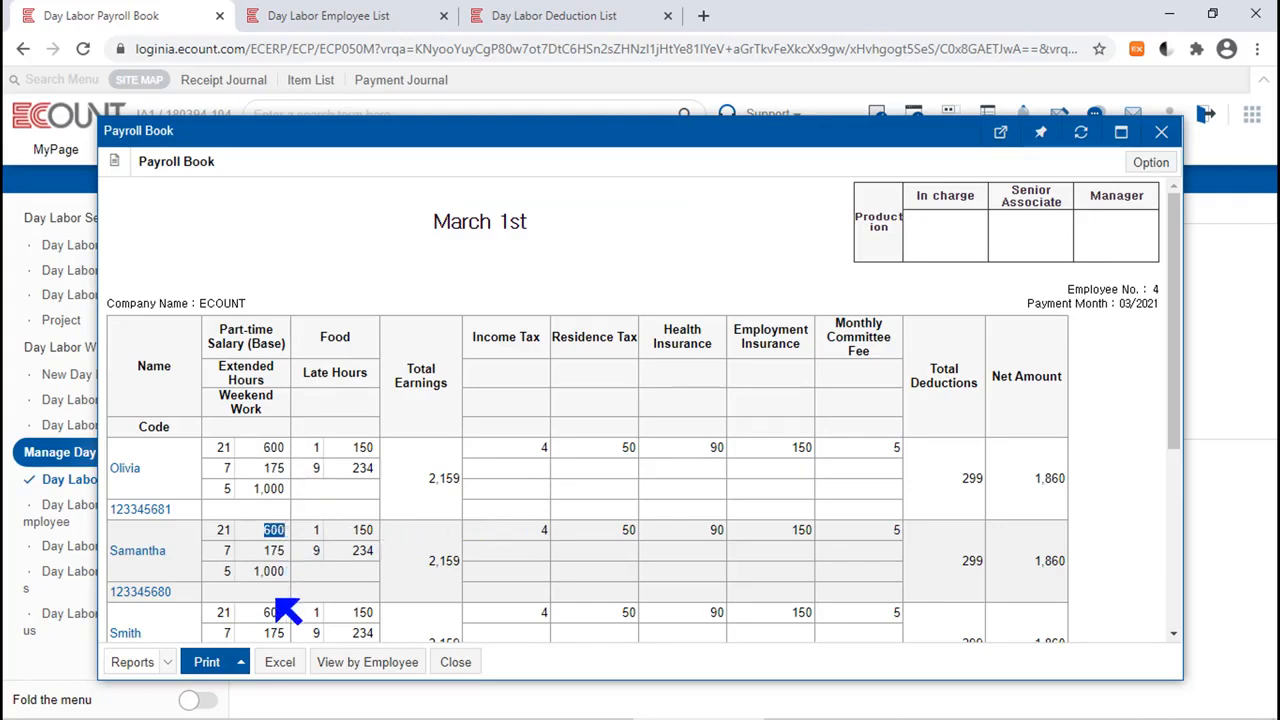
double_click(274, 612)
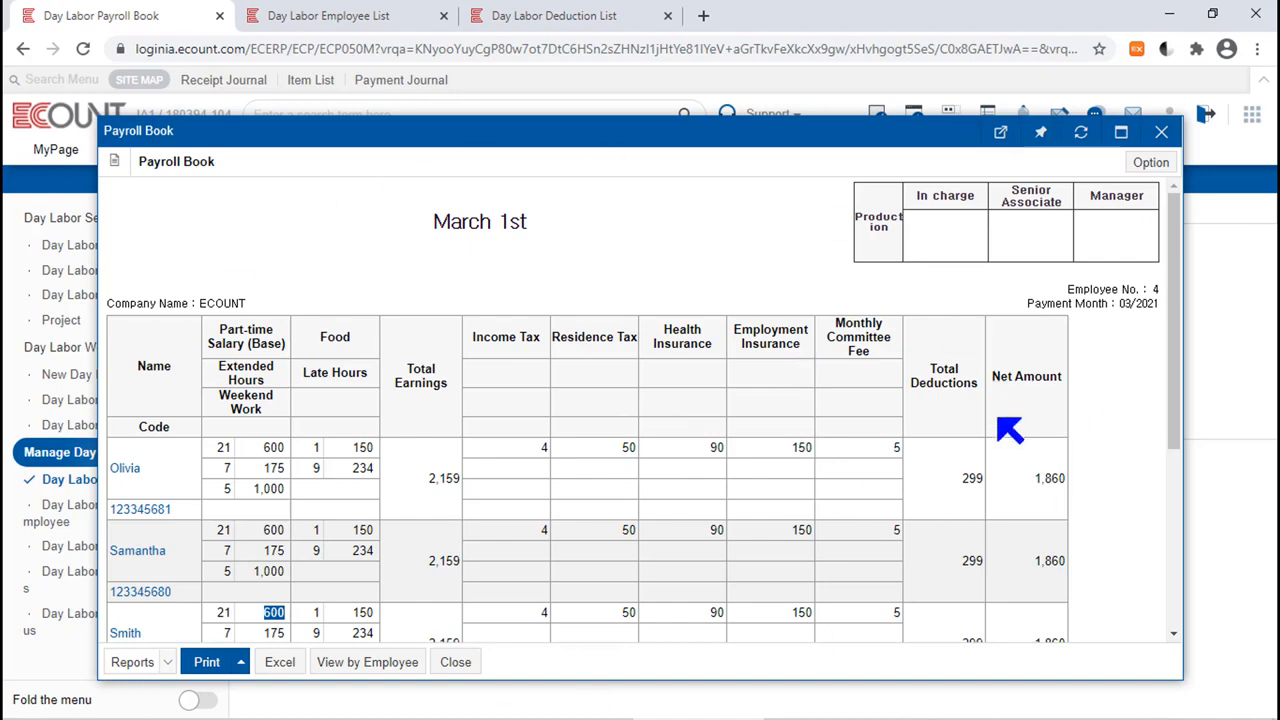
left_click(1161, 132)
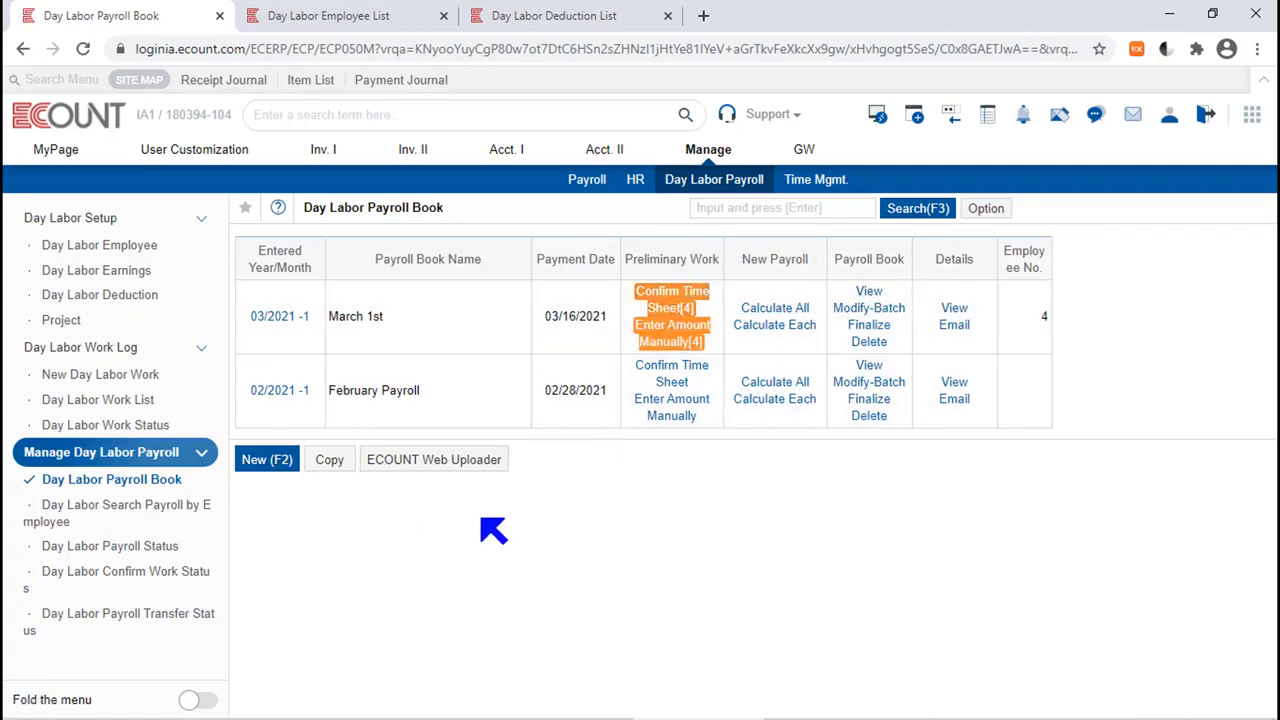
Open the ECOUNT Web Uploader for the April 1st payroll, examine its Excel template option and upload table, and close it.
left_click(463, 469)
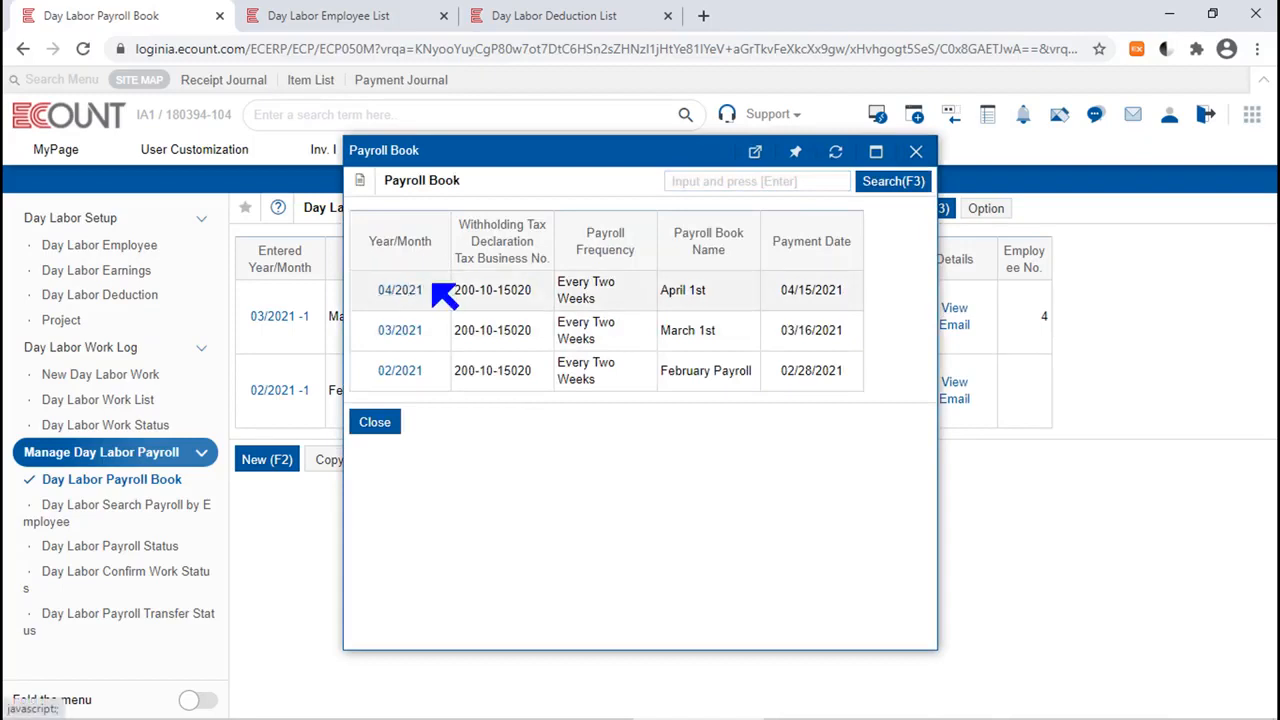
left_click(400, 290)
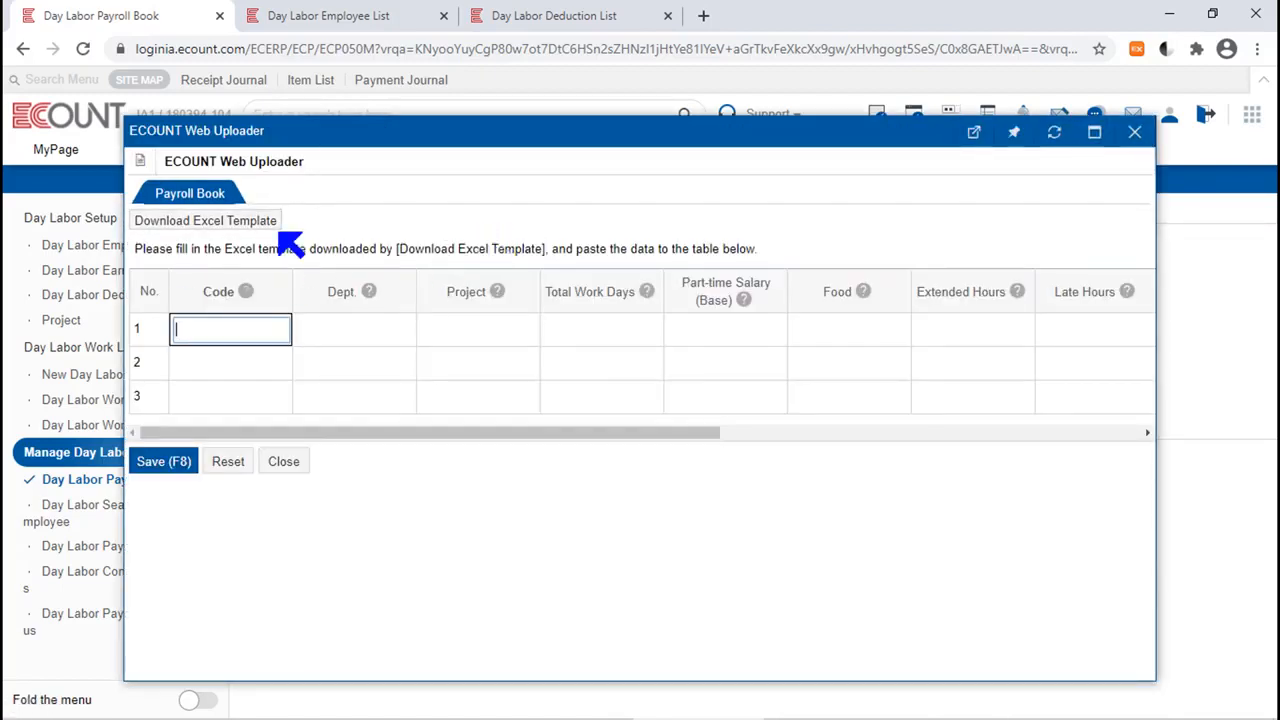
left_click(774, 225)
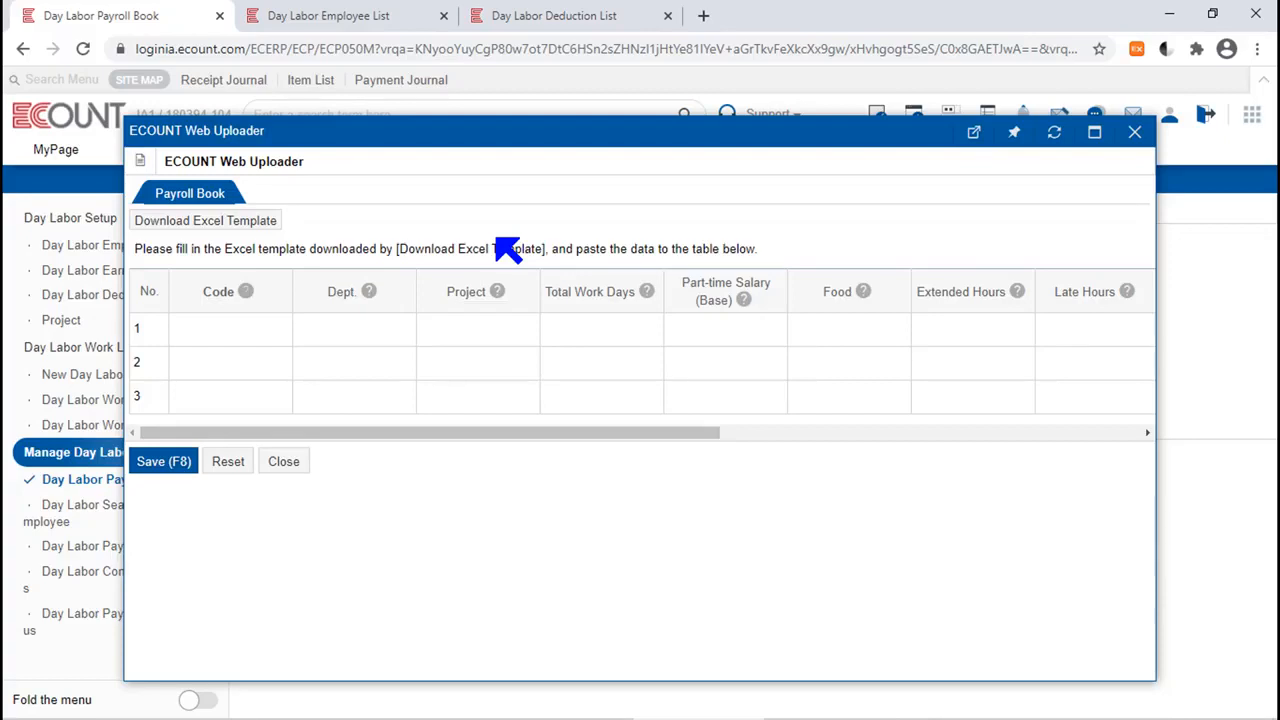
left_click(1135, 132)
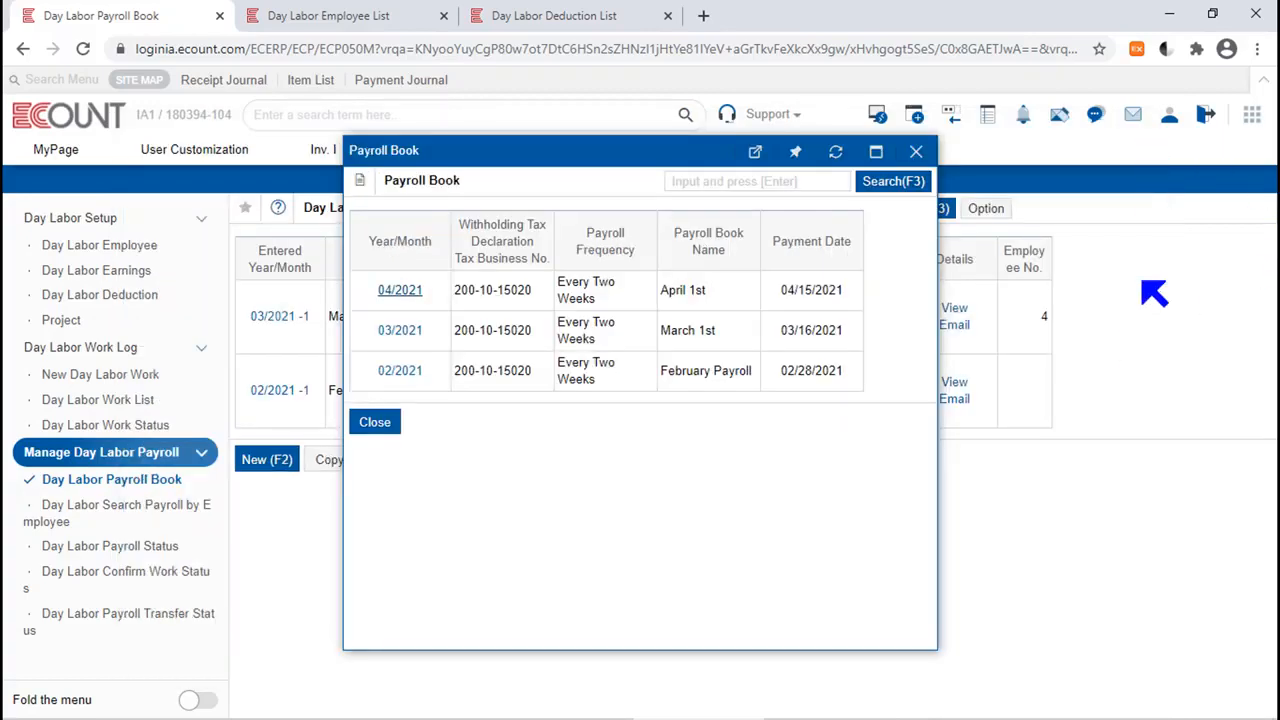
left_click(914, 152)
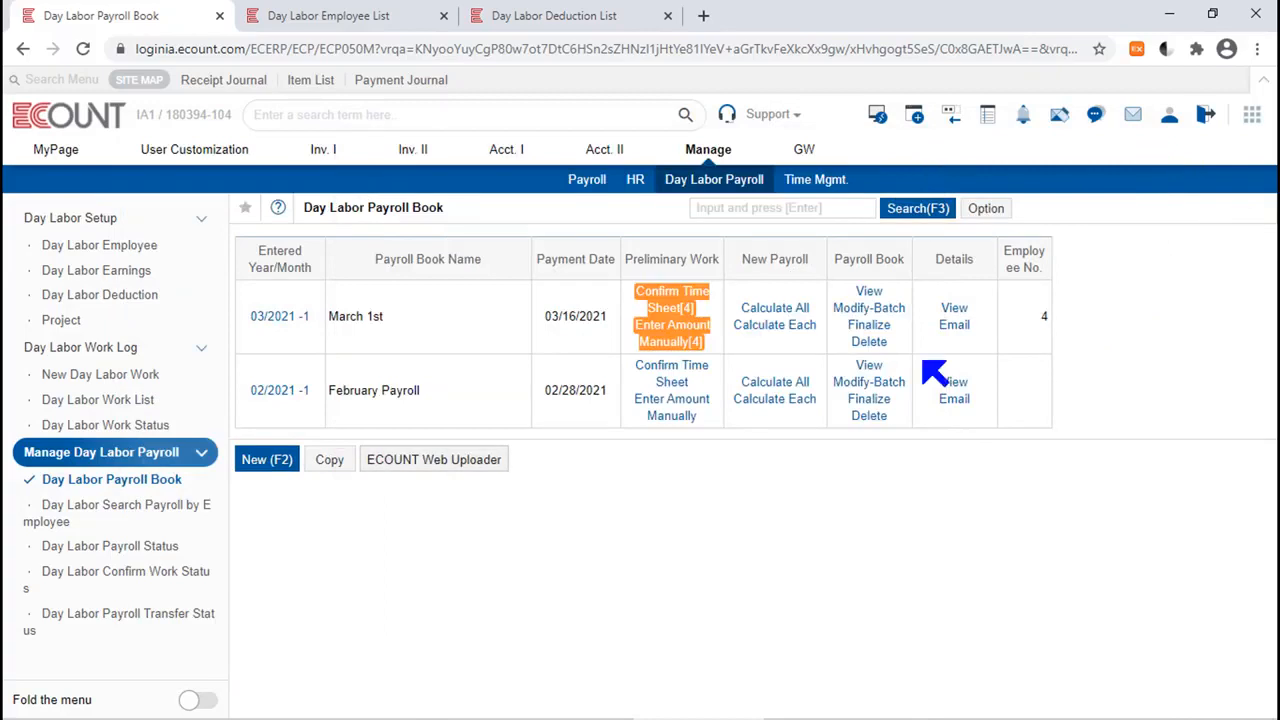
Open the payroll copy form and set March 1st as the source payroll and April 1st as the destination.
left_click(332, 464)
left_click(330, 462)
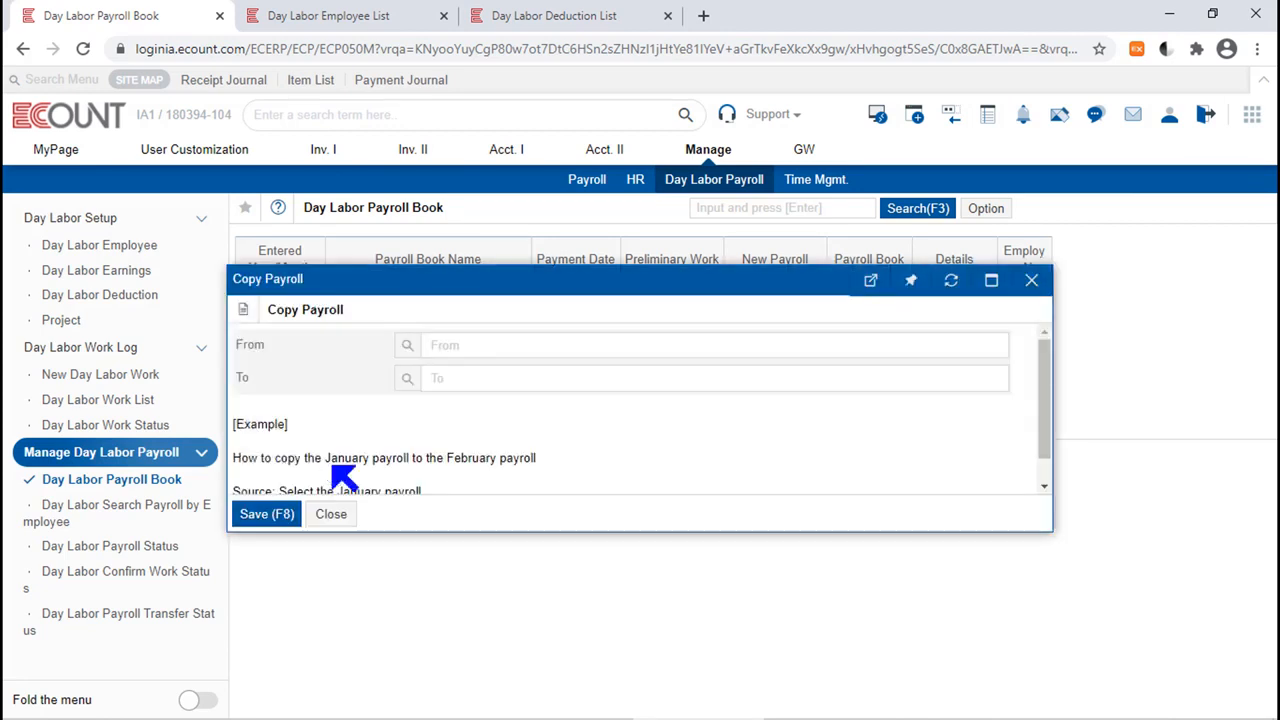
left_click(445, 344)
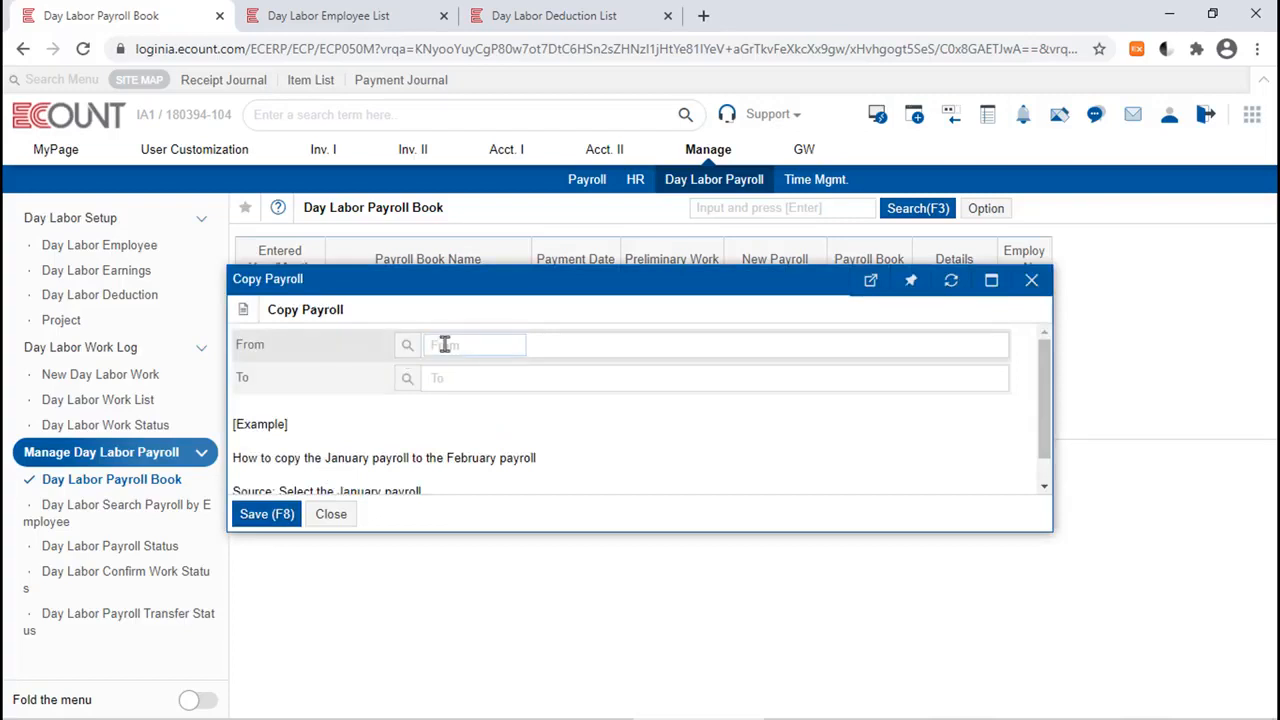
left_click_drag(281, 347, 194, 348)
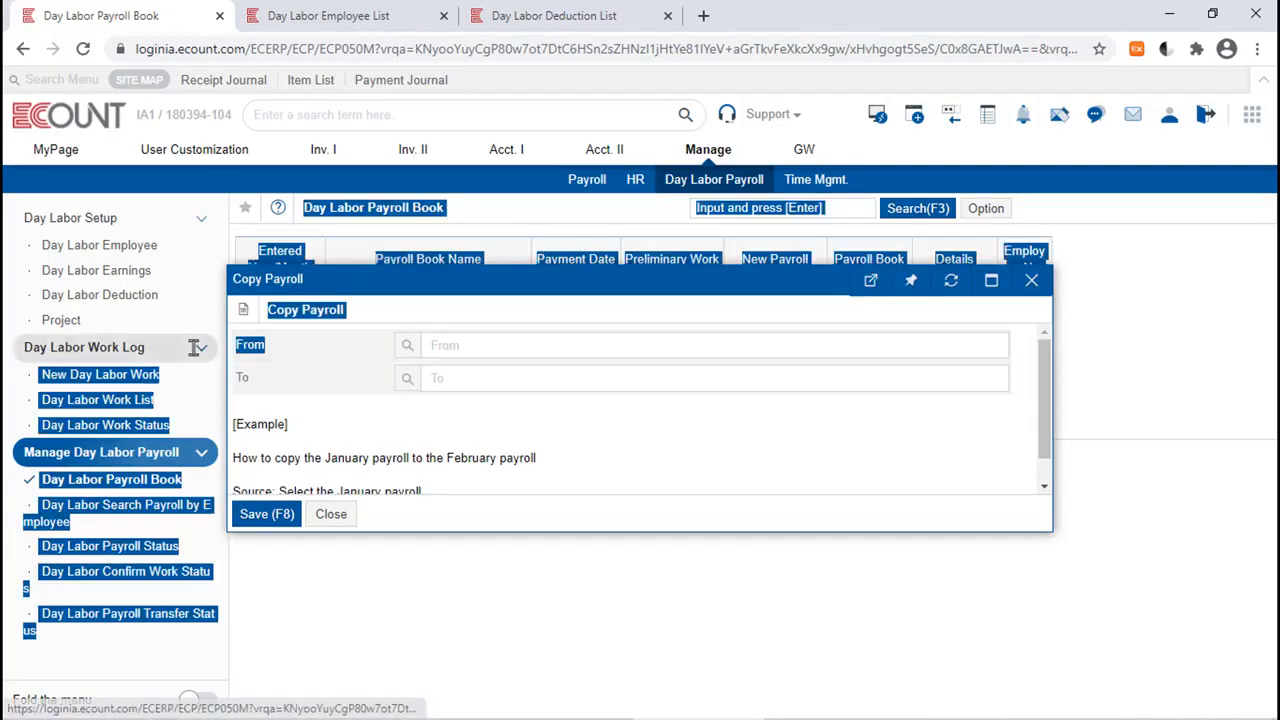
left_click(411, 349)
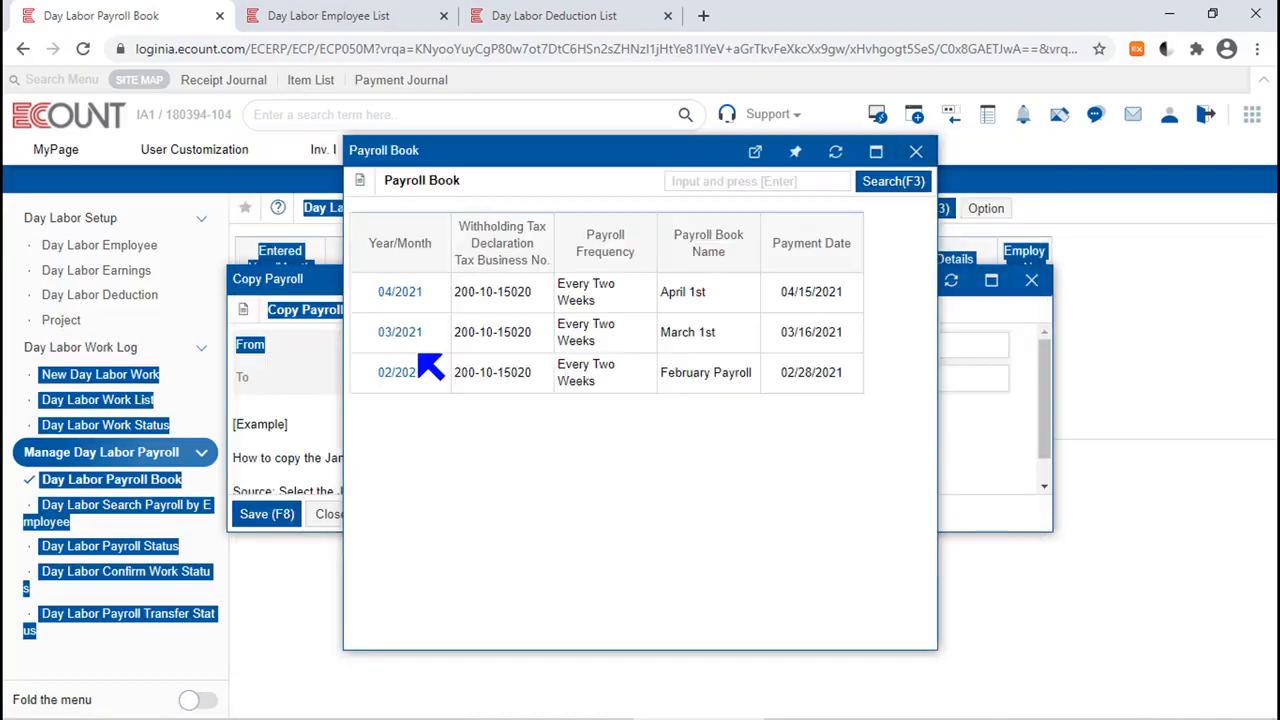
left_click(414, 336)
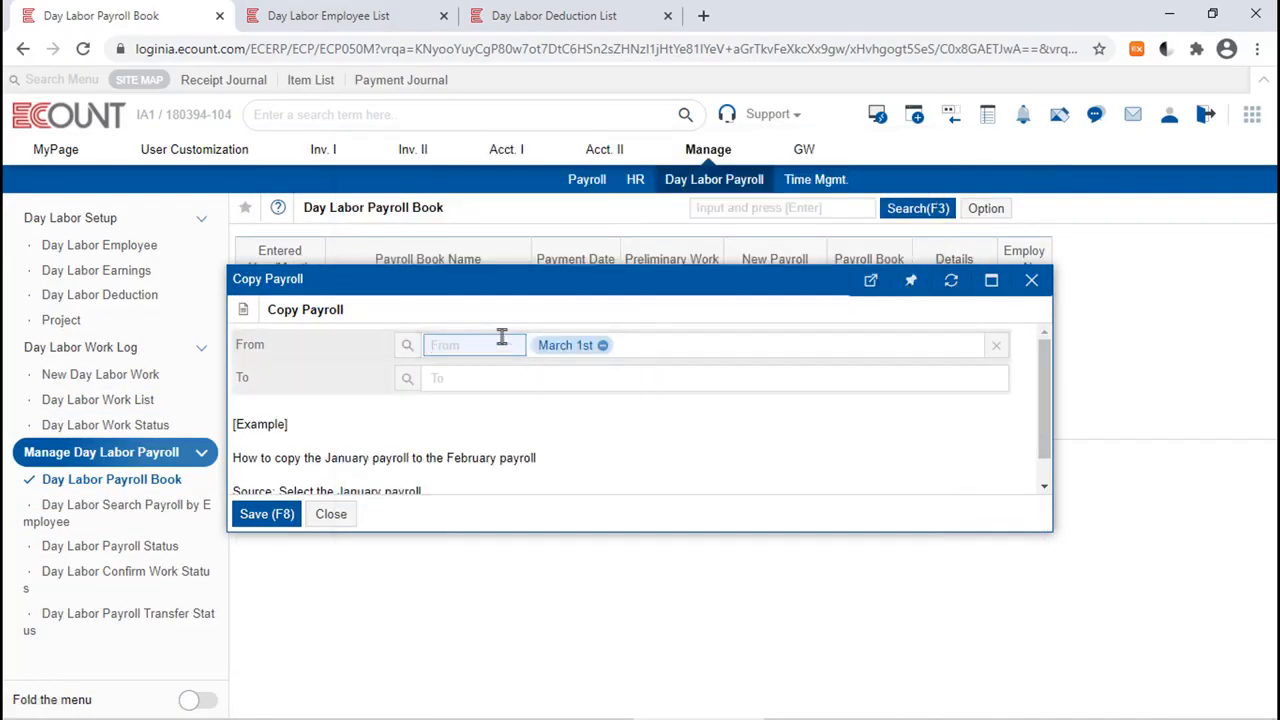
left_click(410, 382)
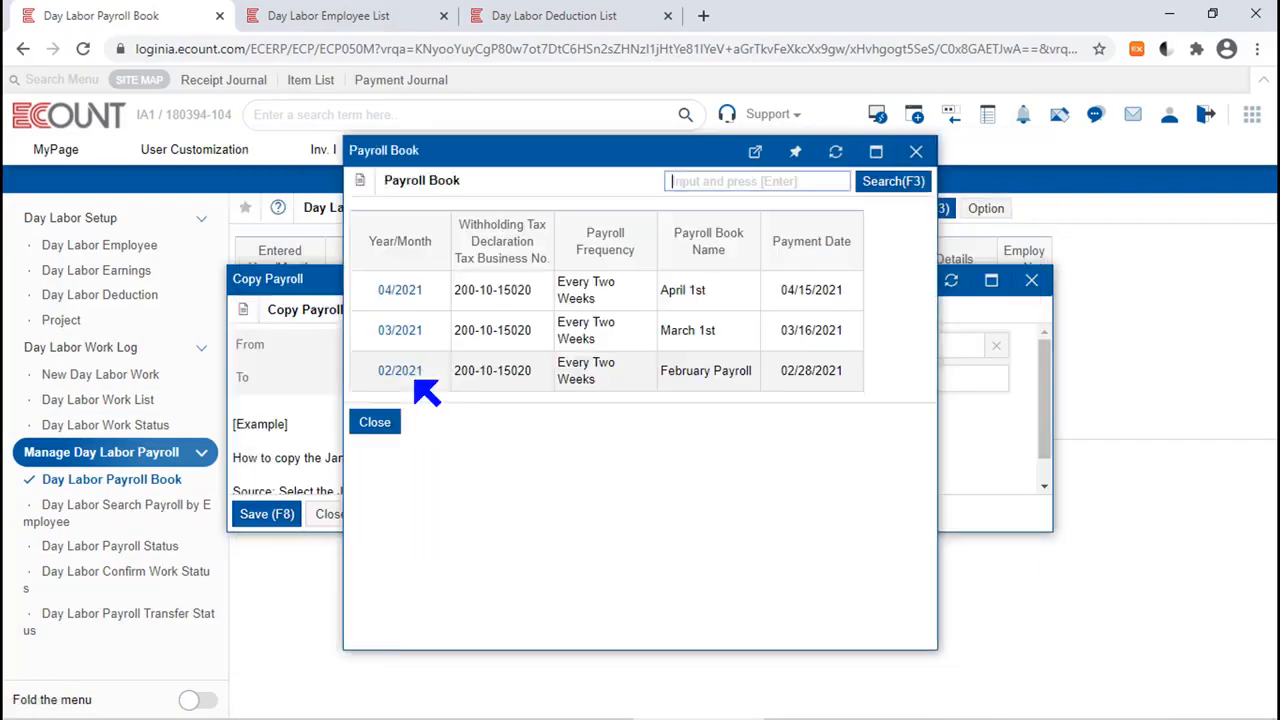
left_click(400, 291)
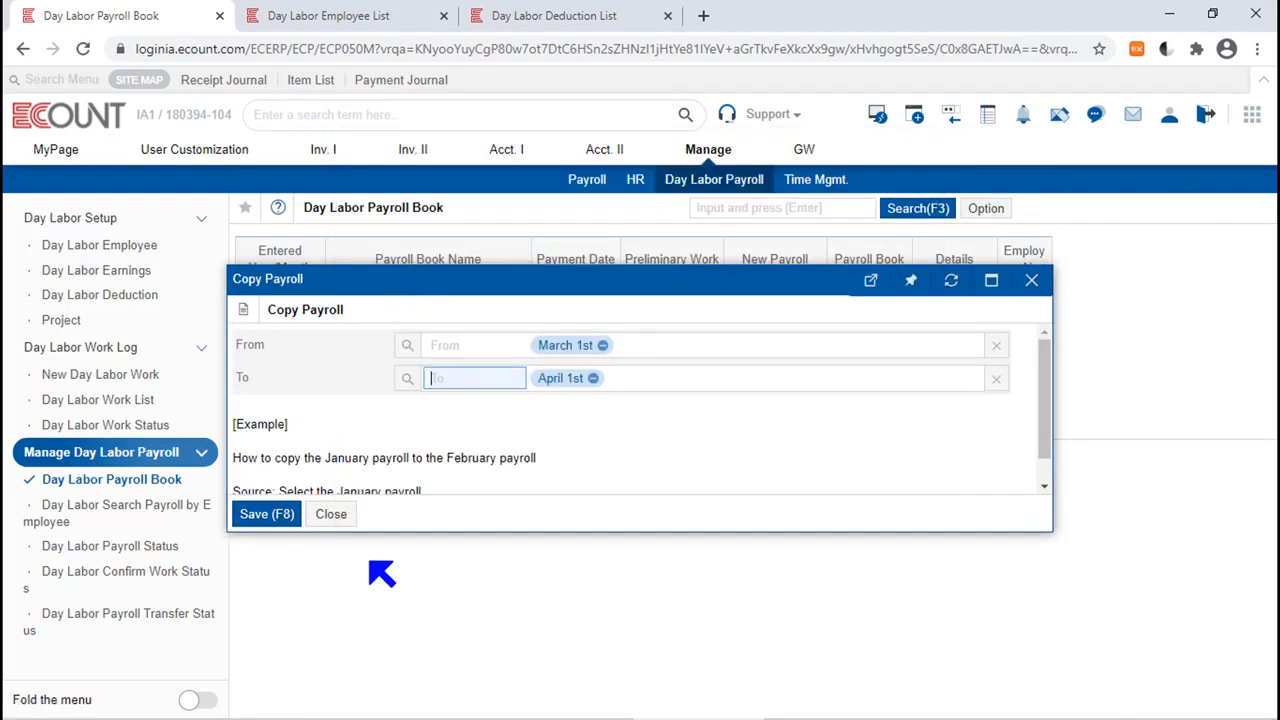
left_click(524, 462)
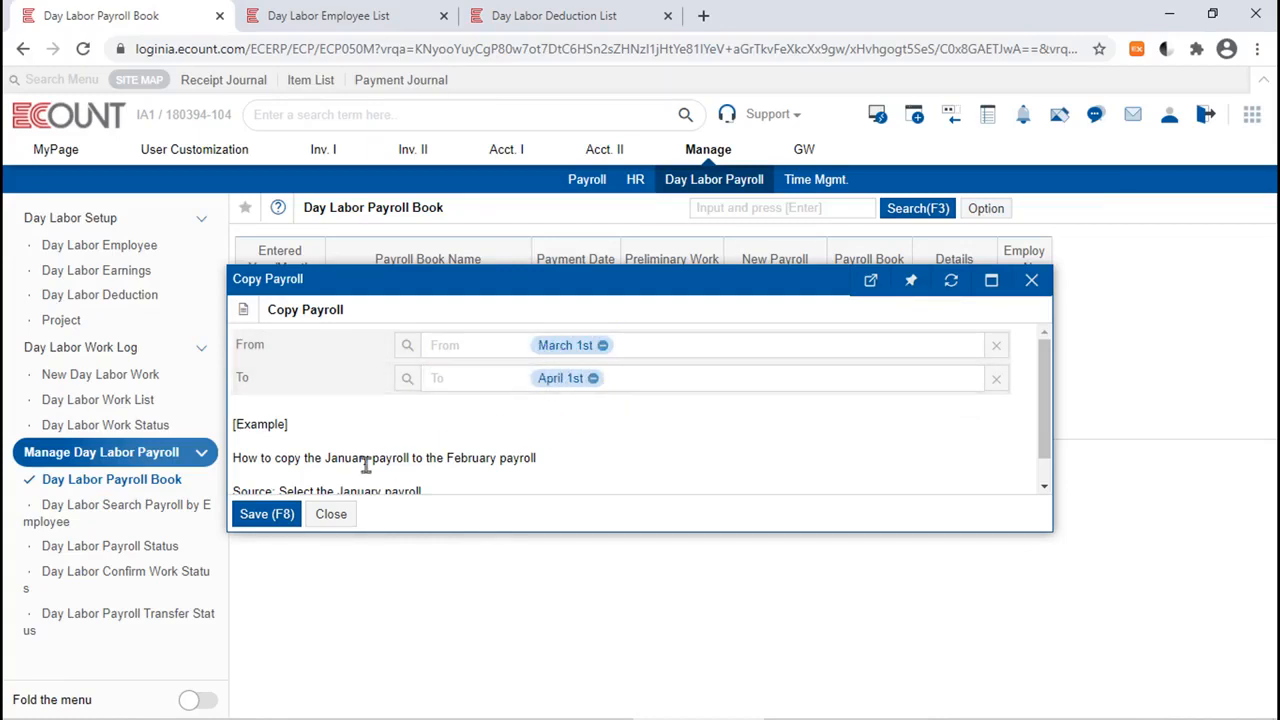
Save the payroll copy with both Confirm Time Sheet and Enter Amount Manually data included, and acknowledge the notification.
left_click(278, 517)
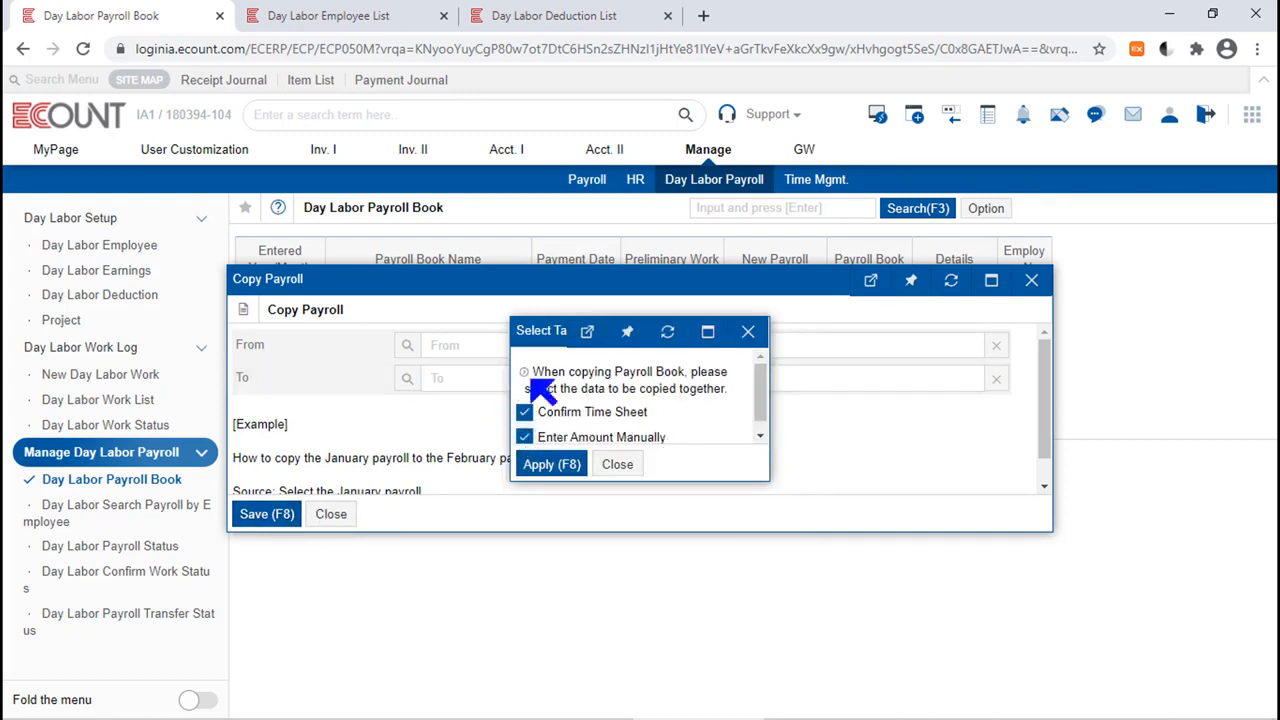
scroll(763, 391, "down", 1)
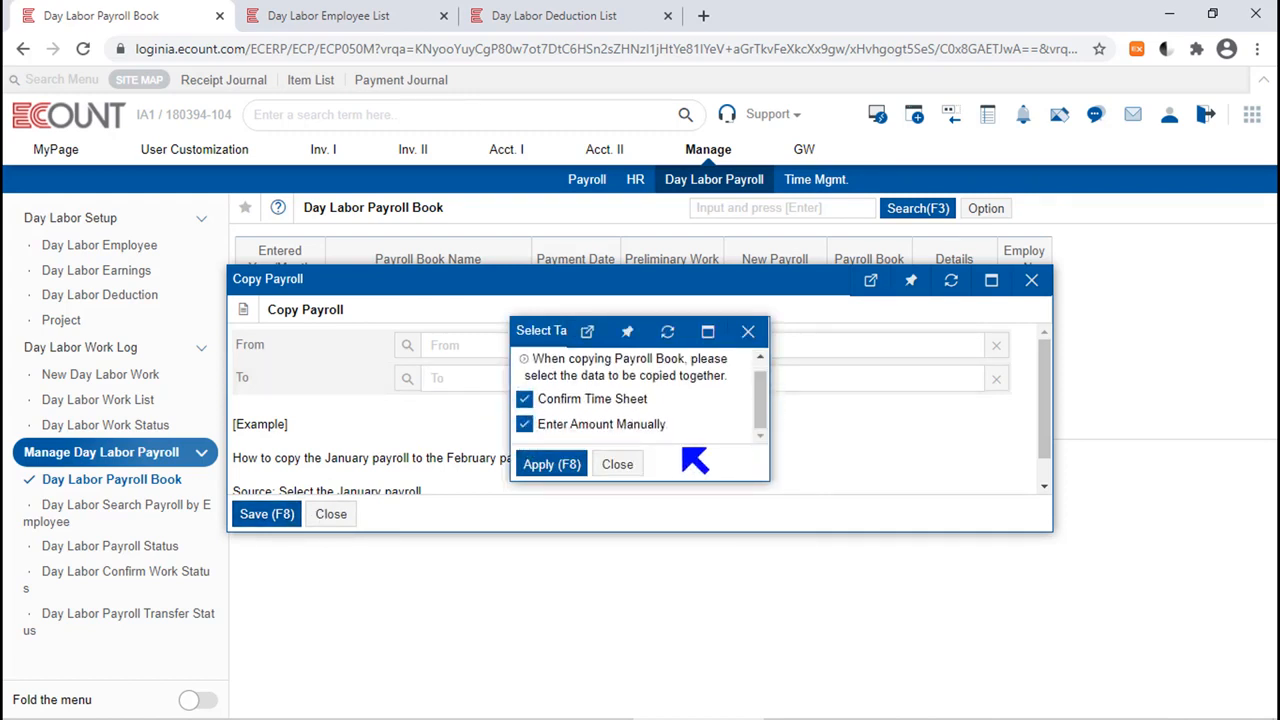
left_click(551, 465)
key("F8")
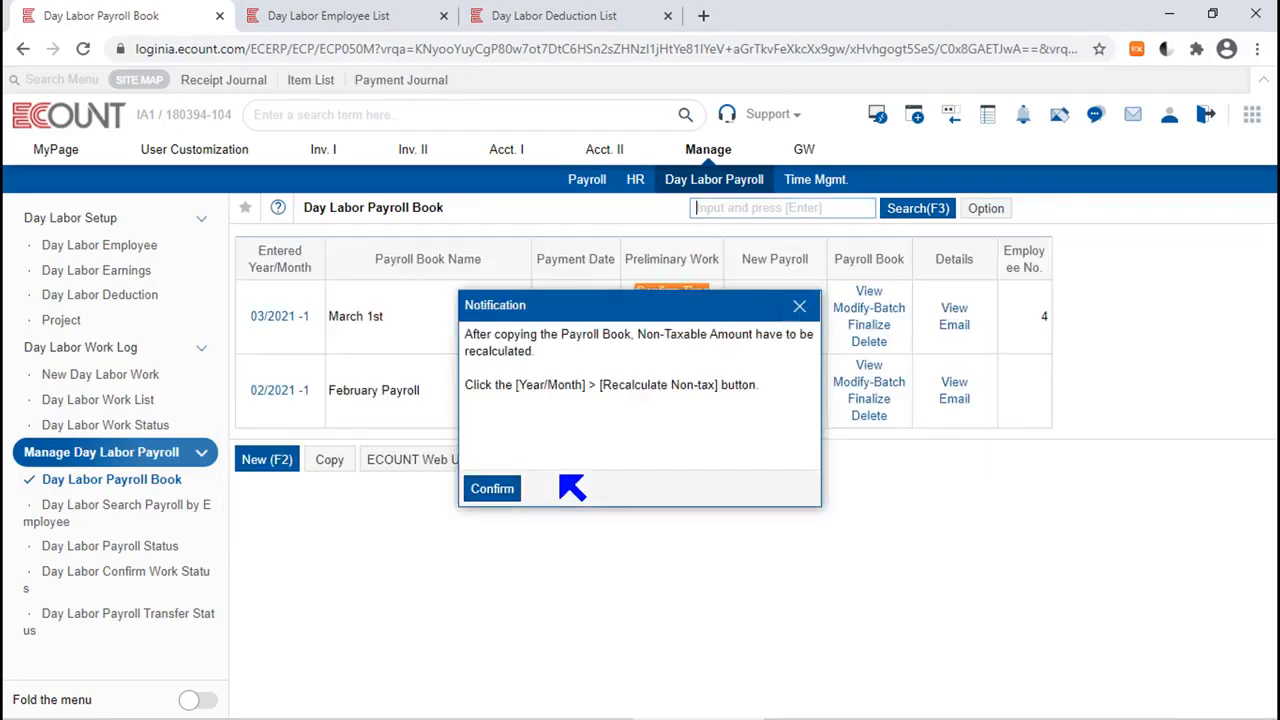
left_click(514, 489)
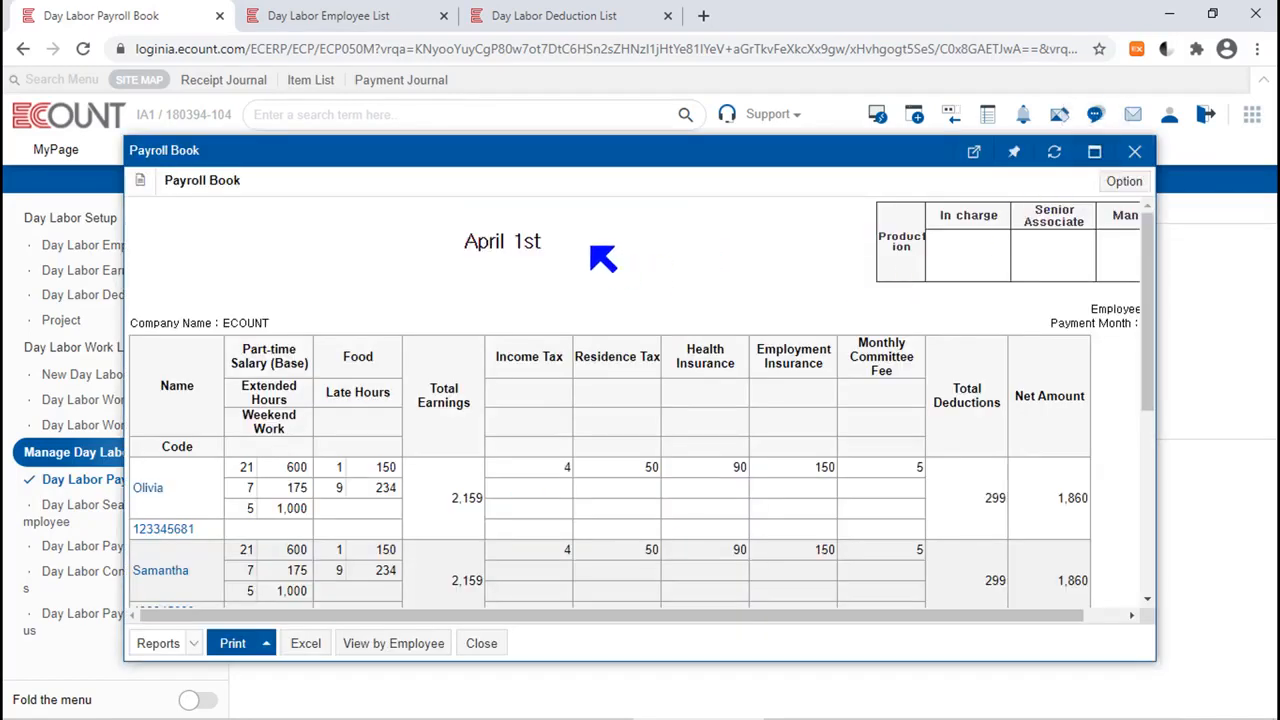
Review the copied April 1st payroll book down to its totals and close it.
left_click_drag(603, 258, 417, 261)
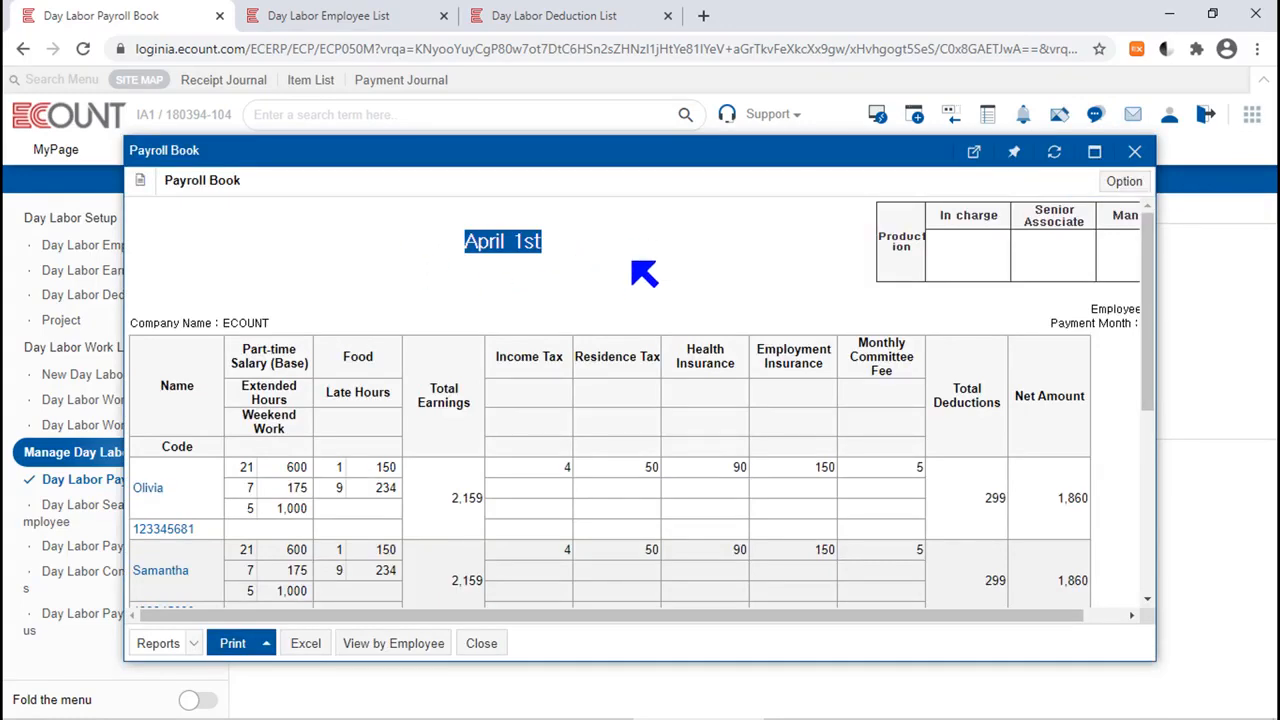
scroll(665, 320, "down", 4)
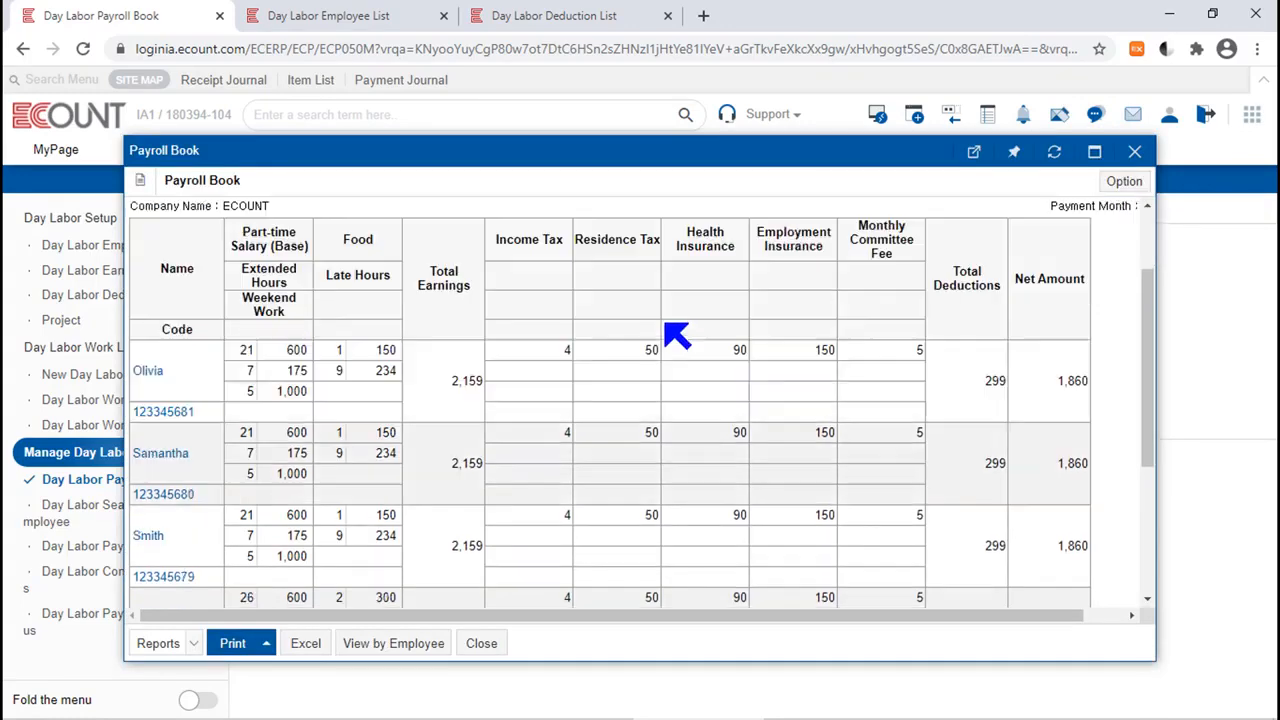
left_click(1134, 151)
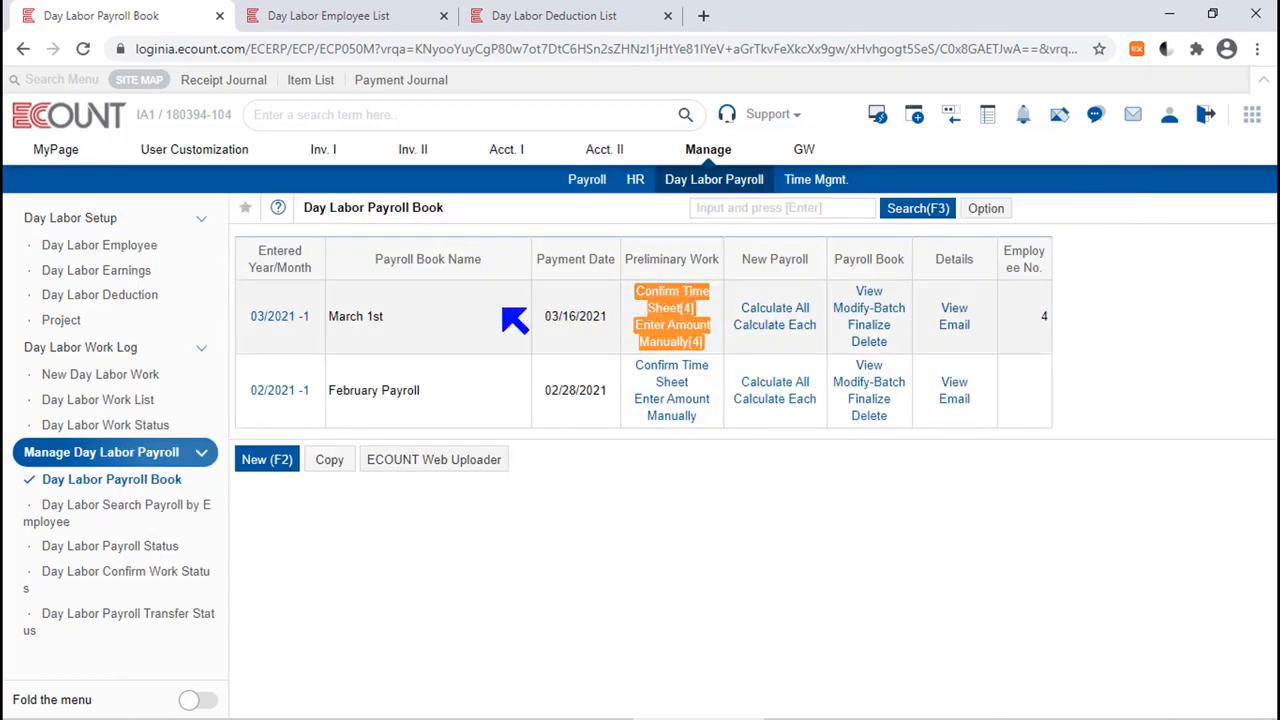
left_click(329, 462)
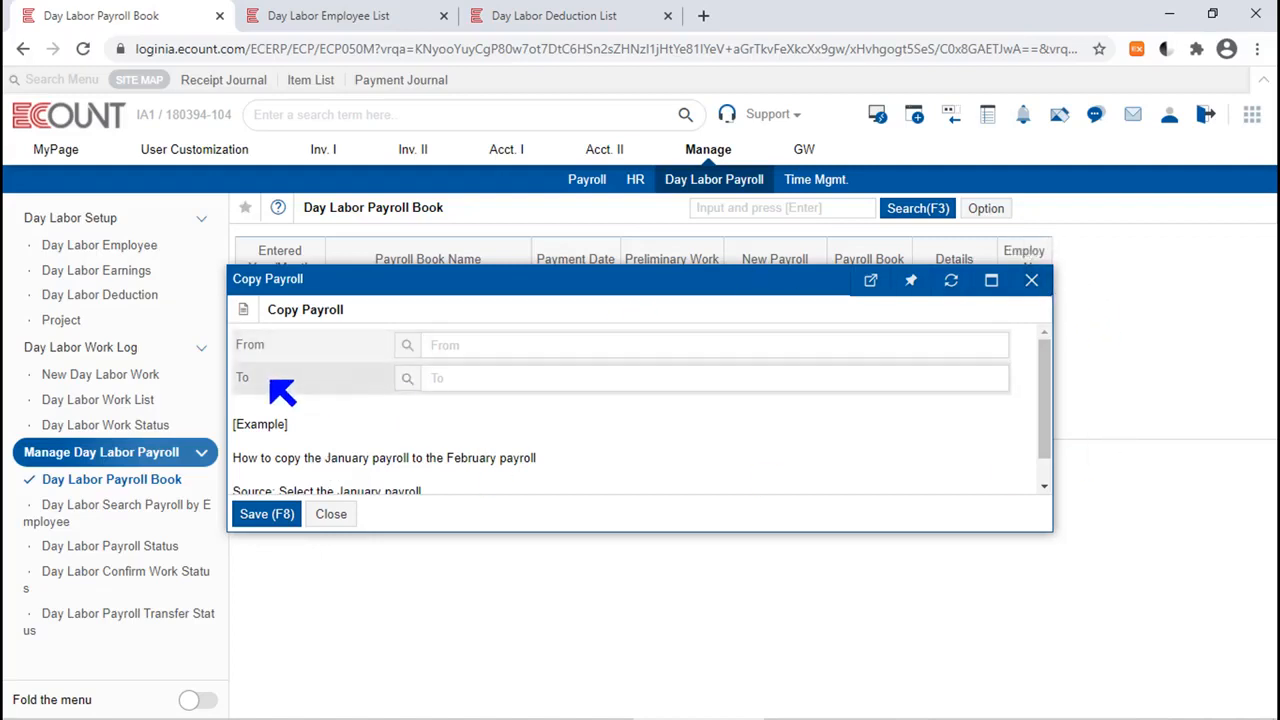
mouse_move(264, 378)
left_mouse_down()
mouse_move(198, 371)
mouse_move(245, 380)
left_mouse_up()
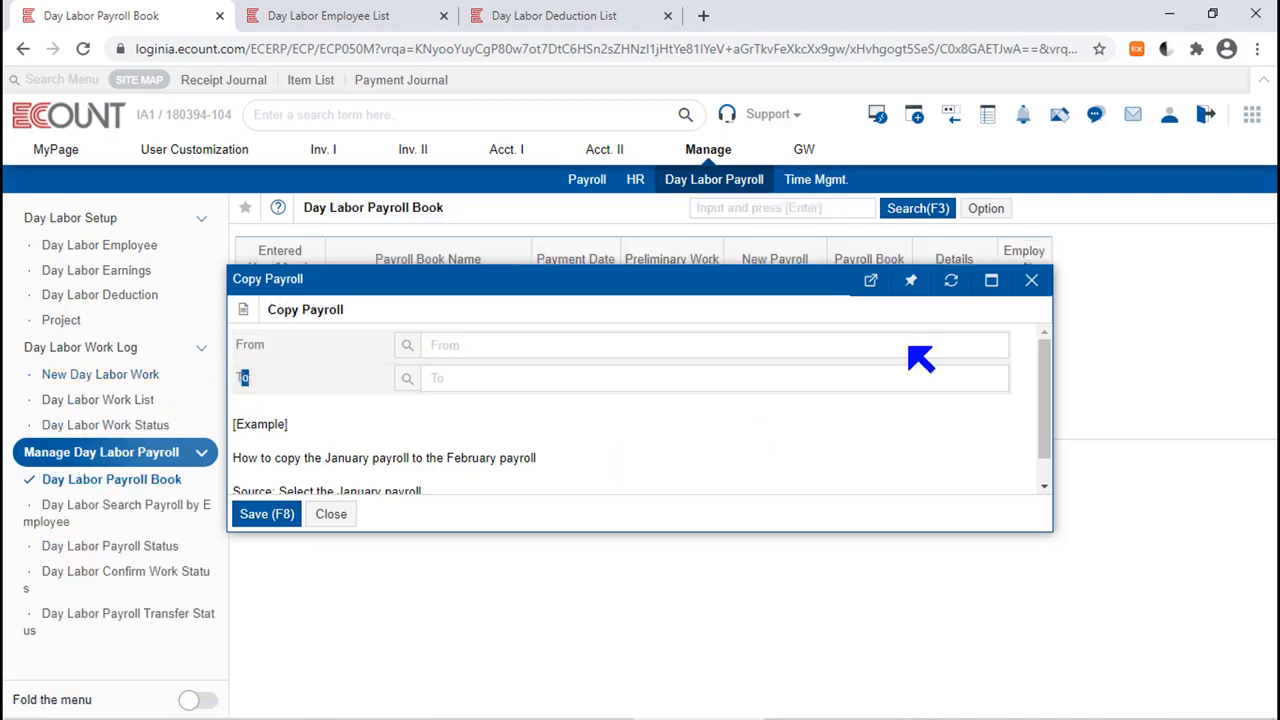
left_click(1031, 280)
Search the day labor payroll books with the entered period ending in 04/2021 and check the April 1st entry.
left_click(889, 208)
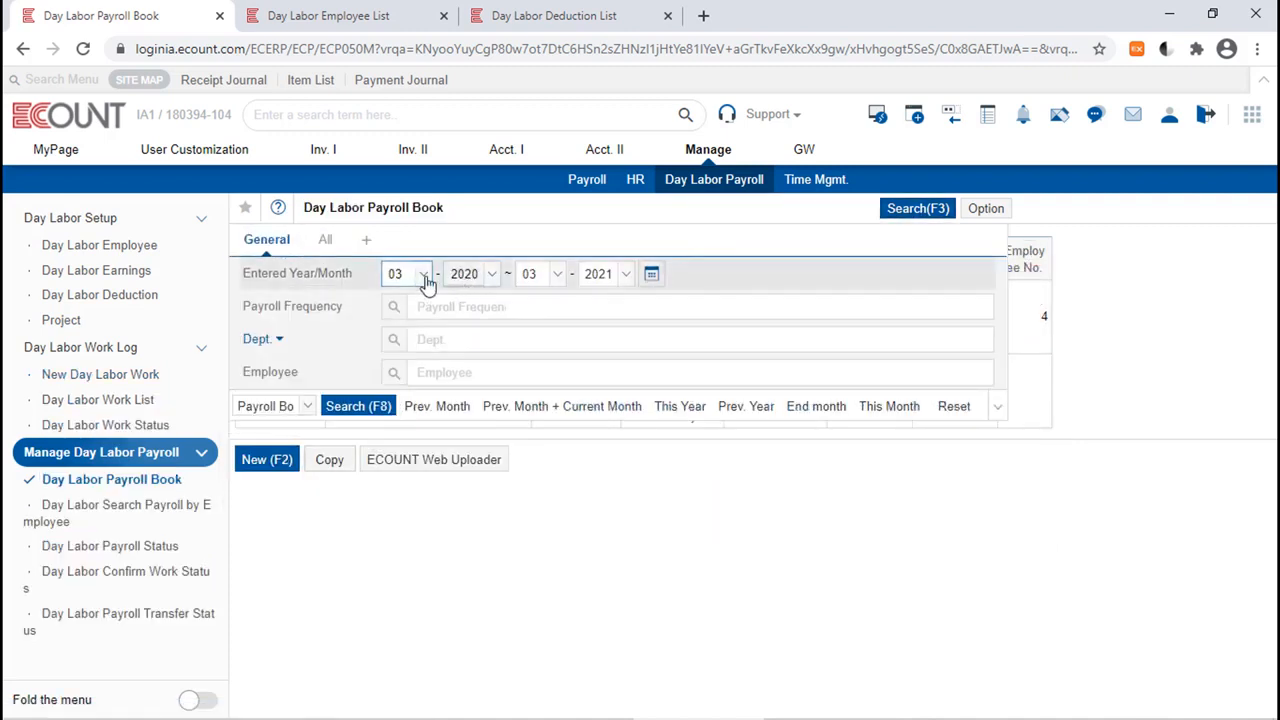
left_click(558, 274)
left_click(537, 383)
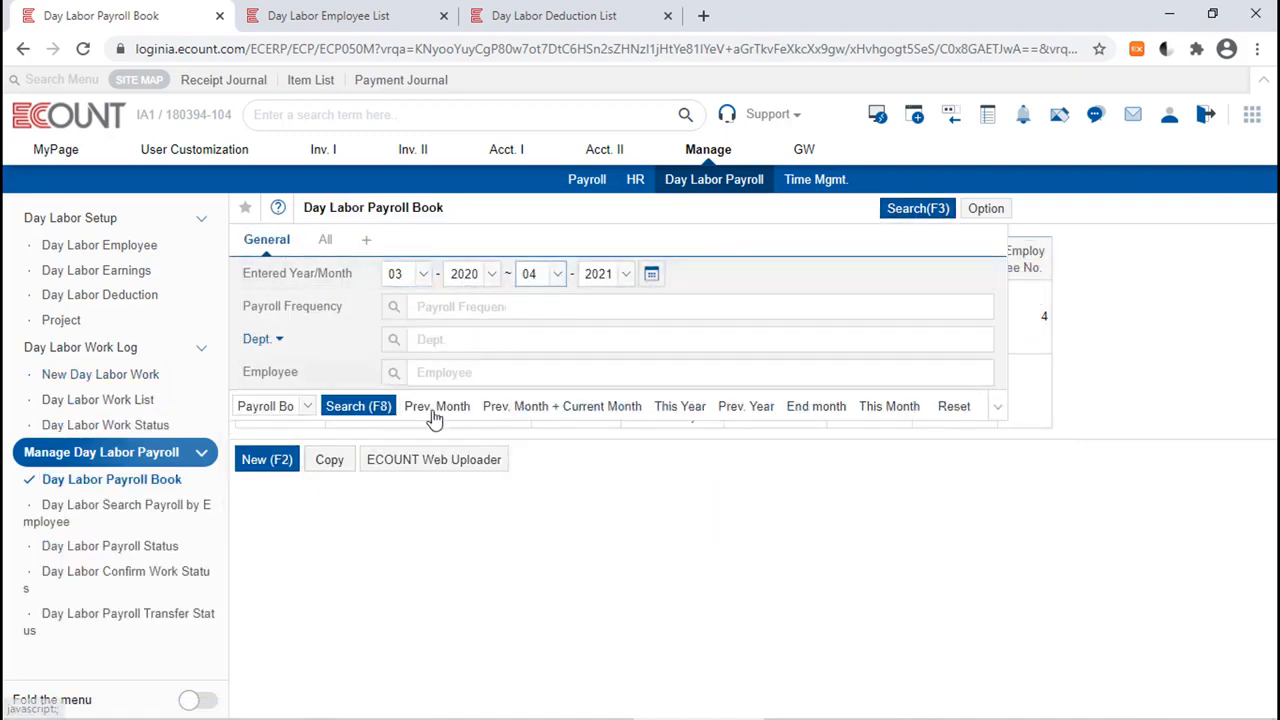
left_click(362, 408)
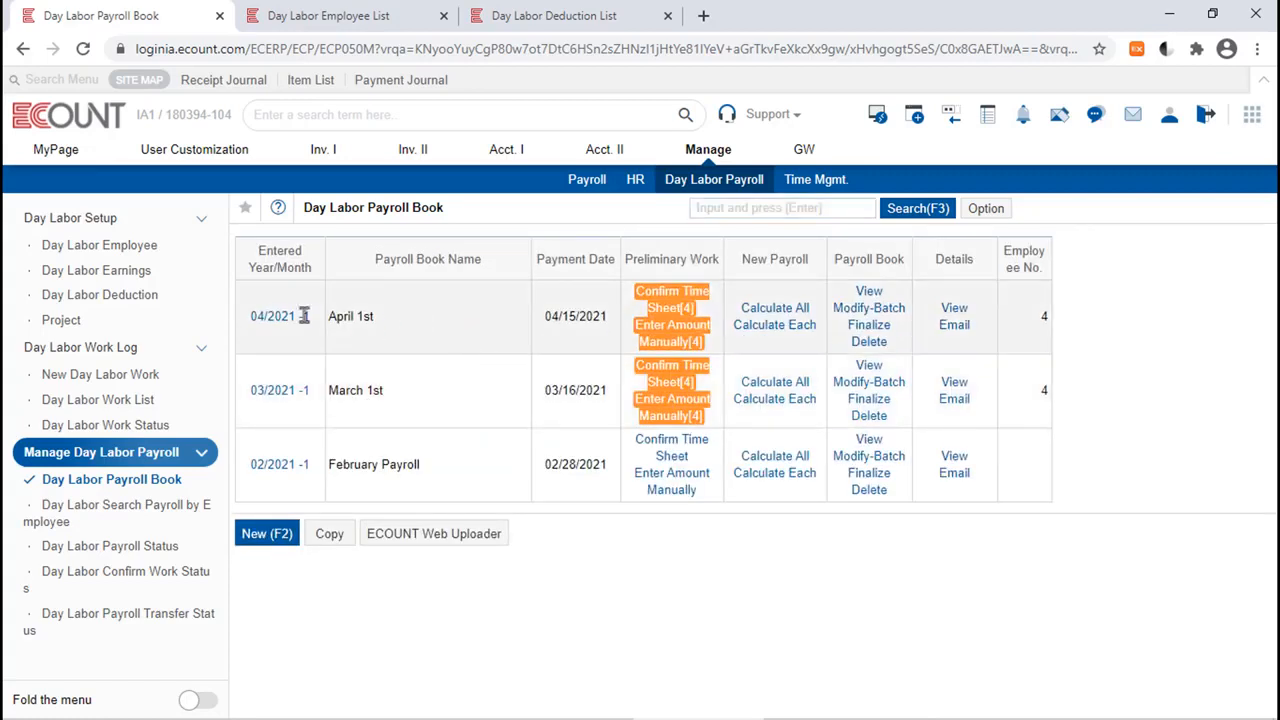
left_click_drag(300, 316, 433, 310)
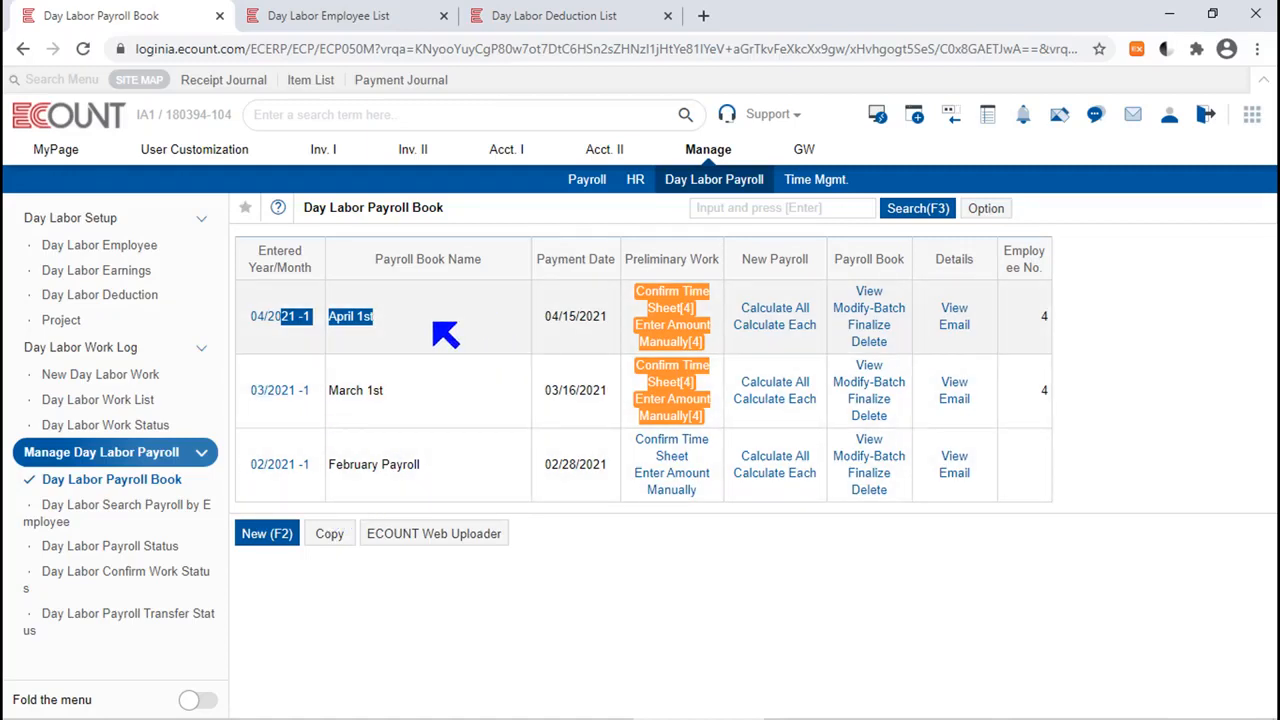
Reload the Day Labor Payroll Book list and view the March 1st payroll book.
left_click(132, 482)
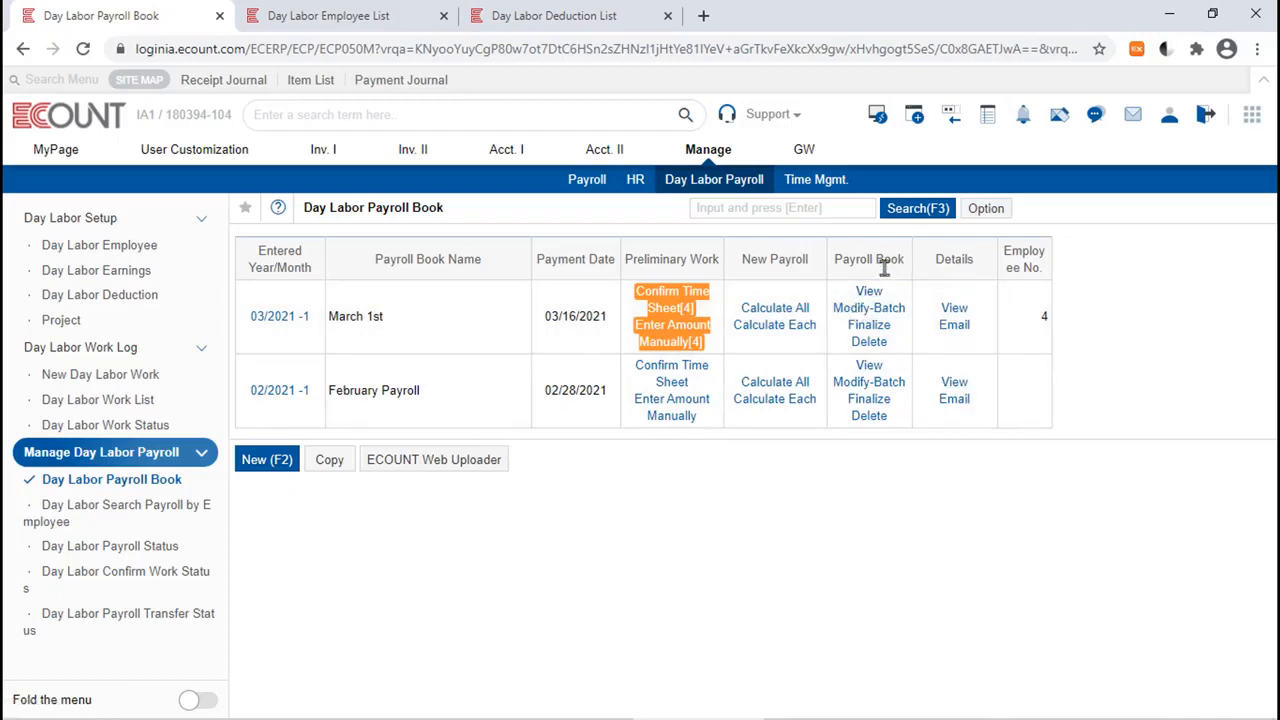
left_click(869, 293)
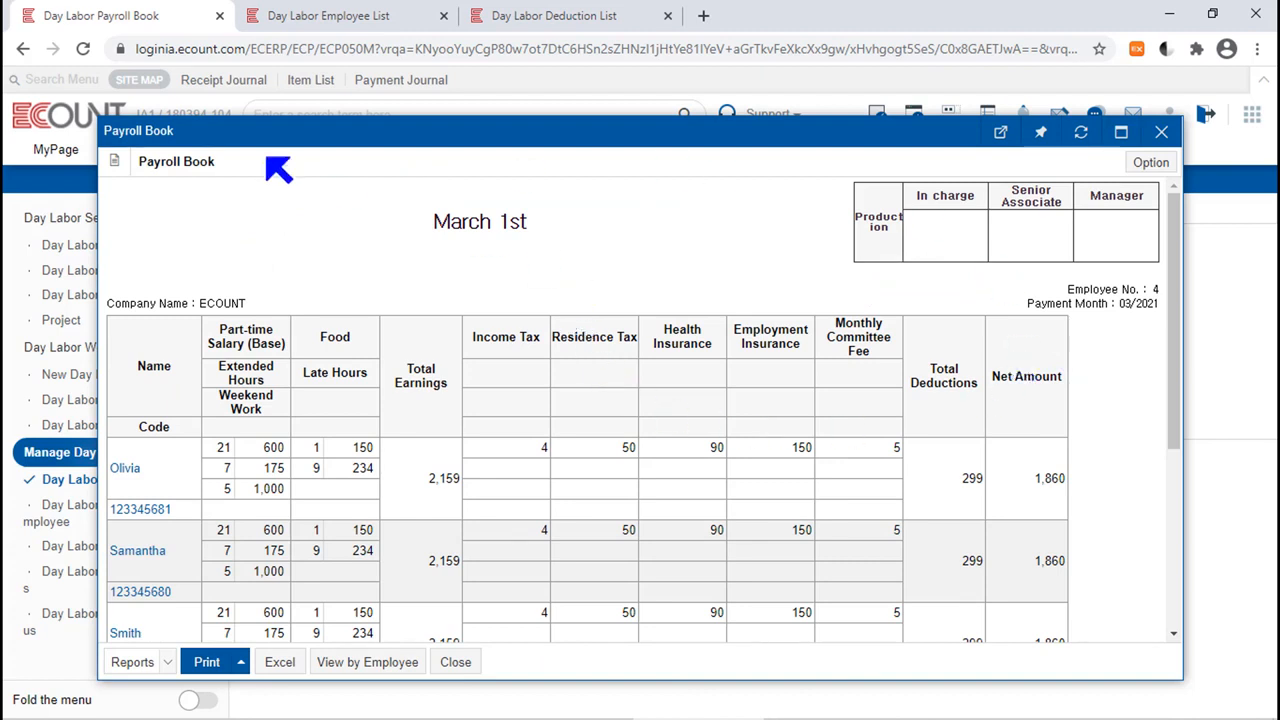
left_click_drag(272, 165, 155, 162)
left_click(251, 275)
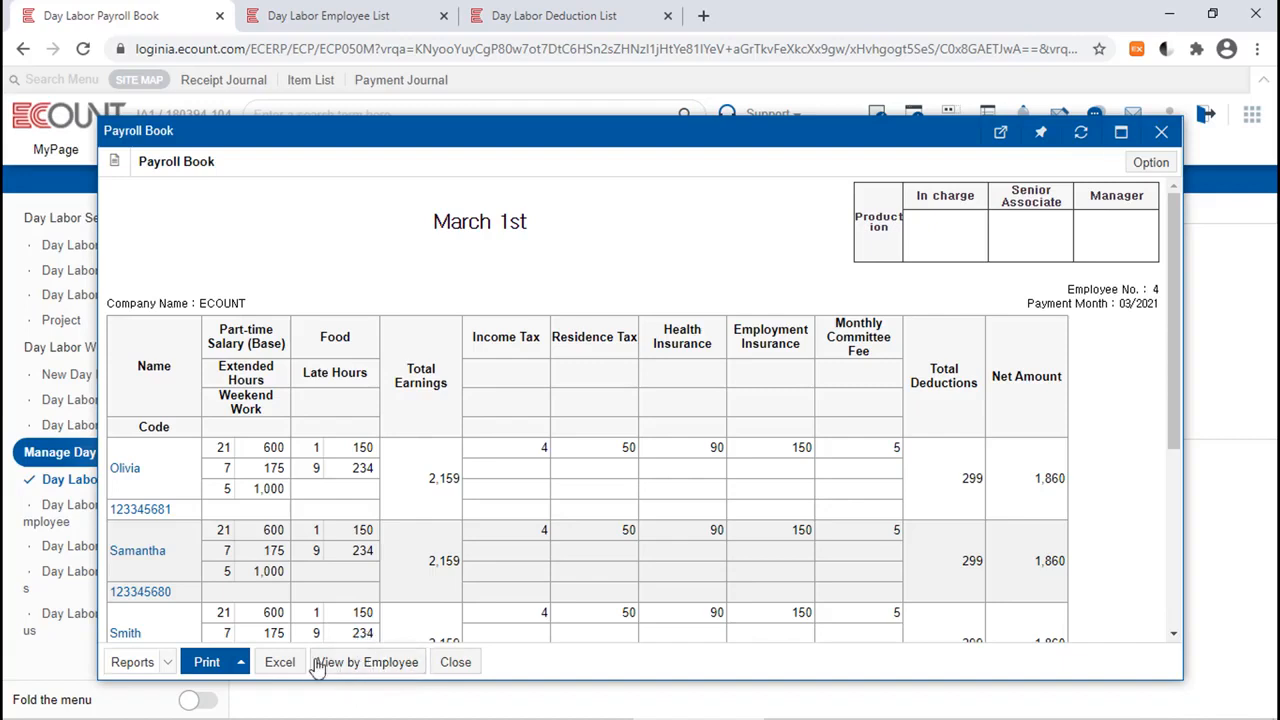
View the March 1st payroll by employee, select the first two employees, examine their printable payroll statements, and close the preview.
left_click(396, 668)
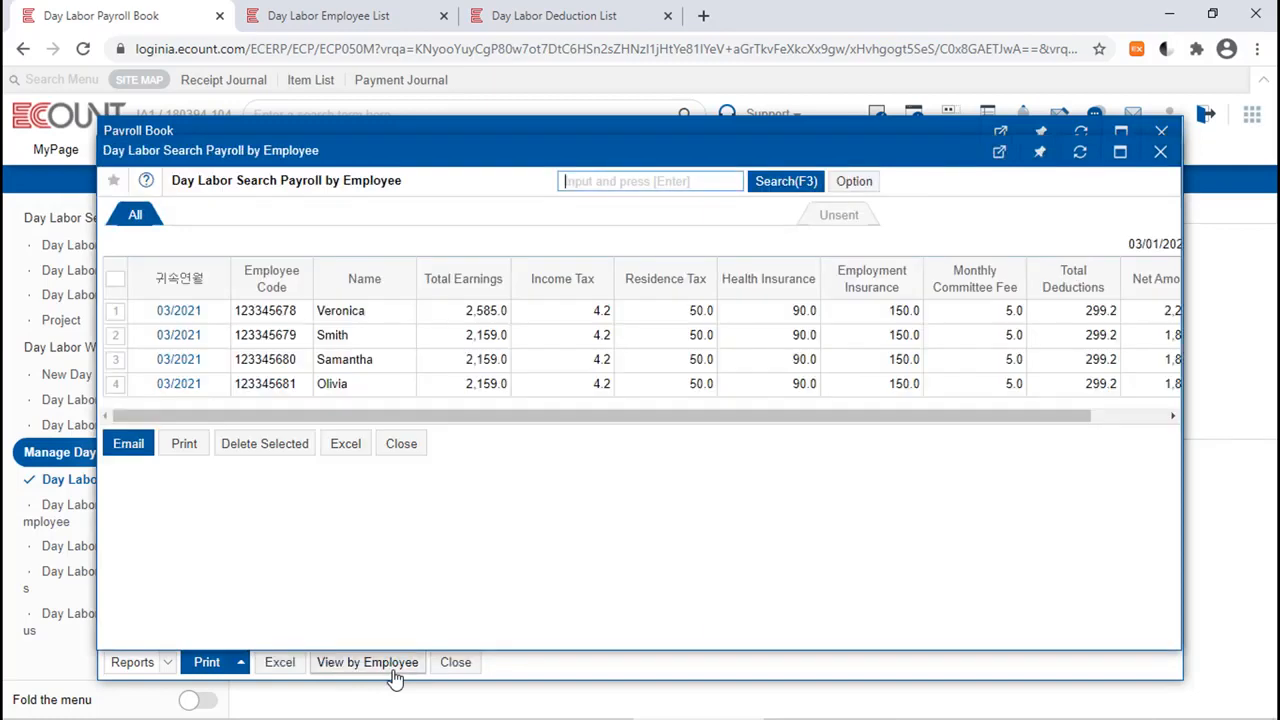
left_click(113, 311)
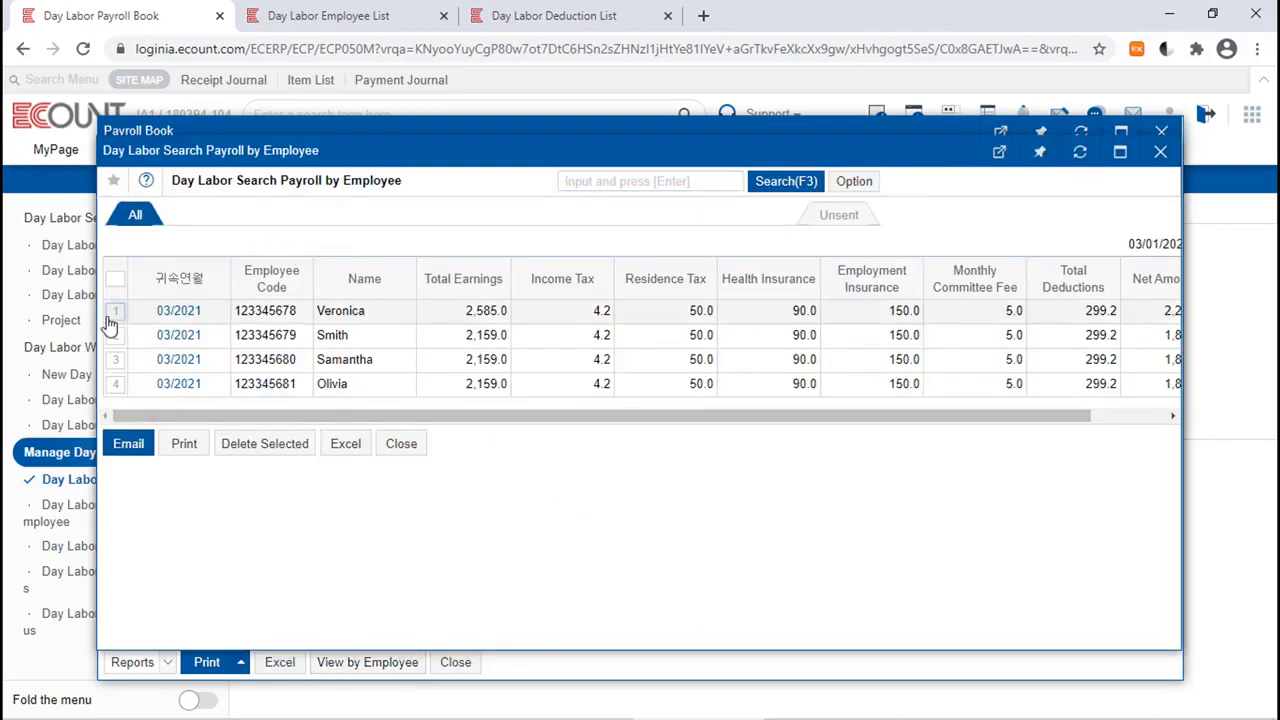
left_click(115, 336)
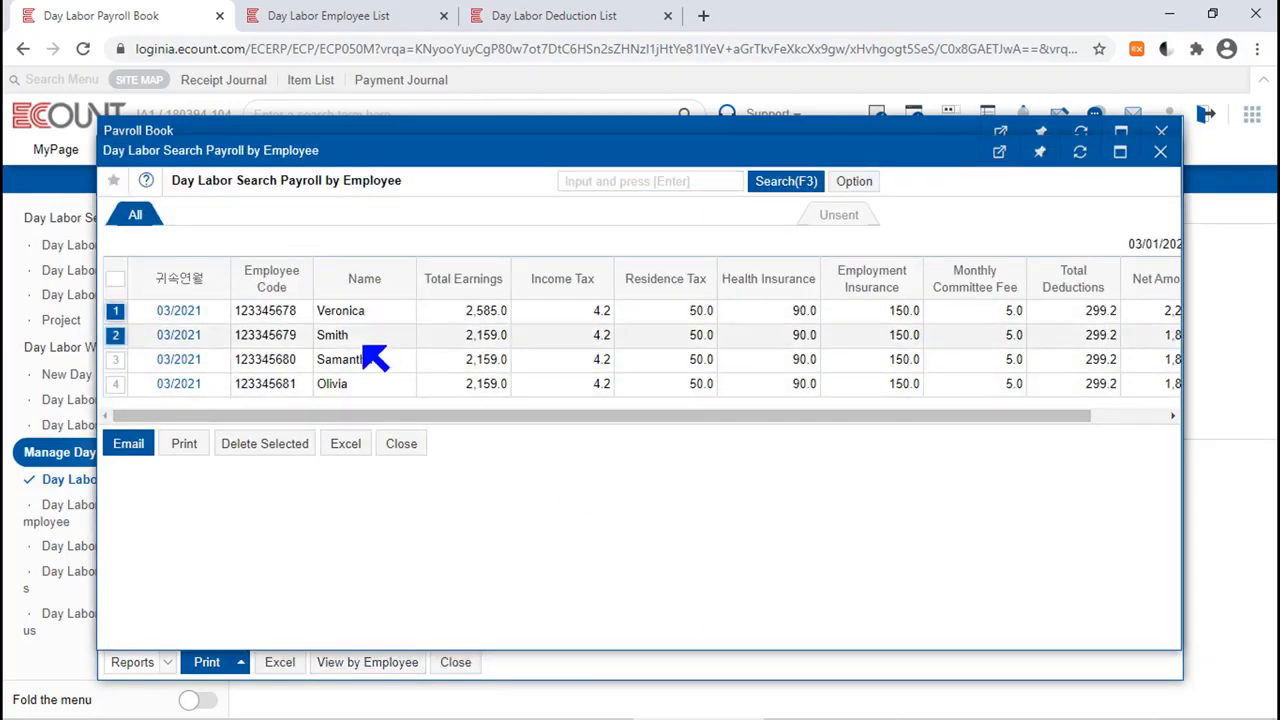
left_click(182, 445)
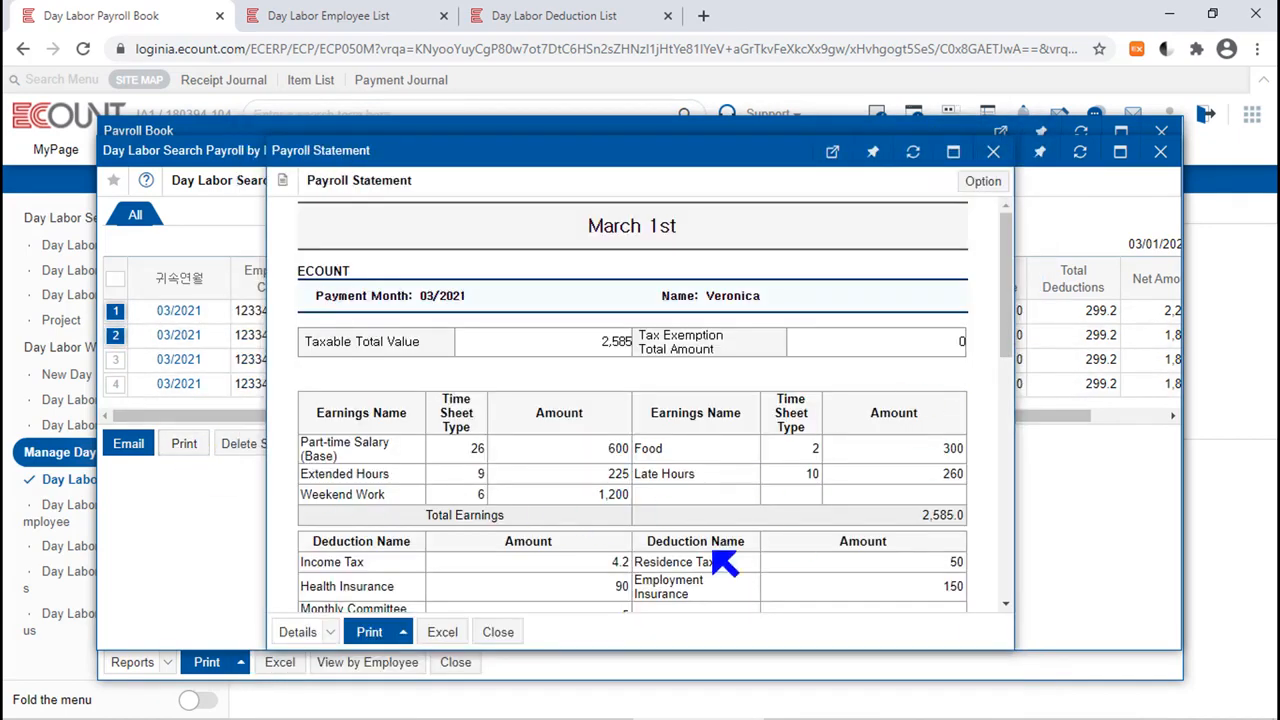
left_click_drag(1006, 286, 1006, 543)
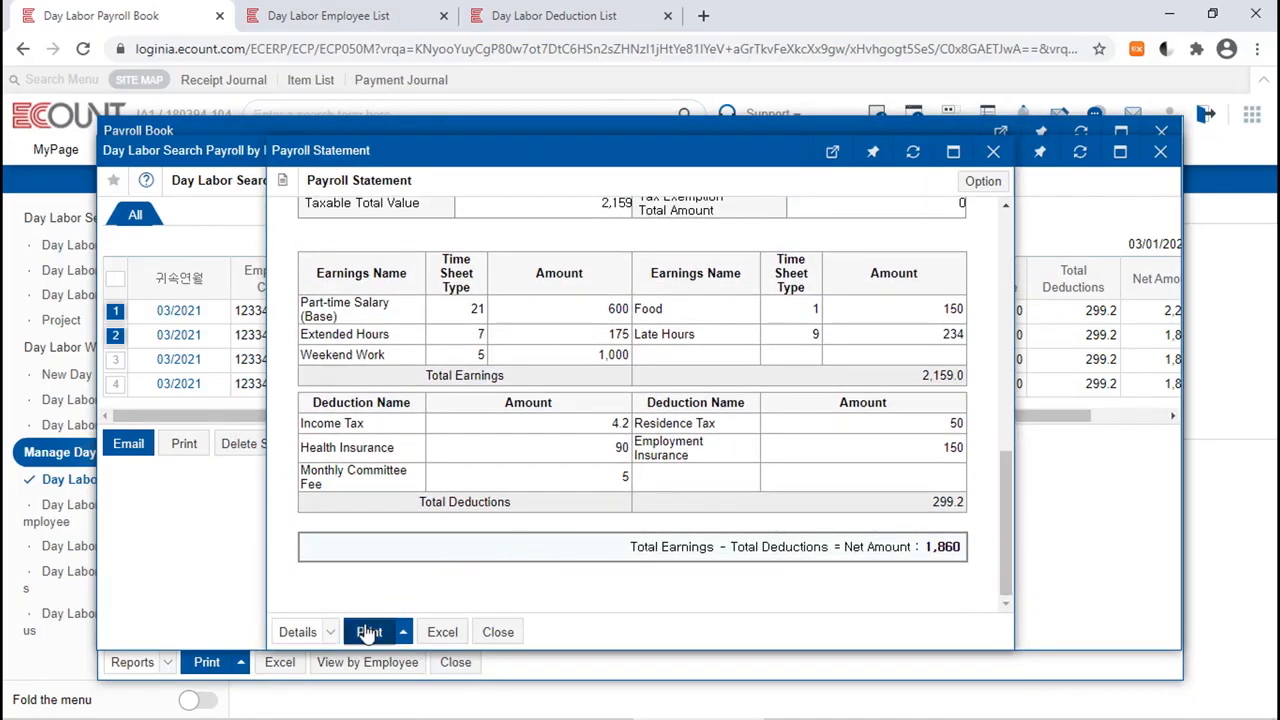
mouse_move(369, 633)
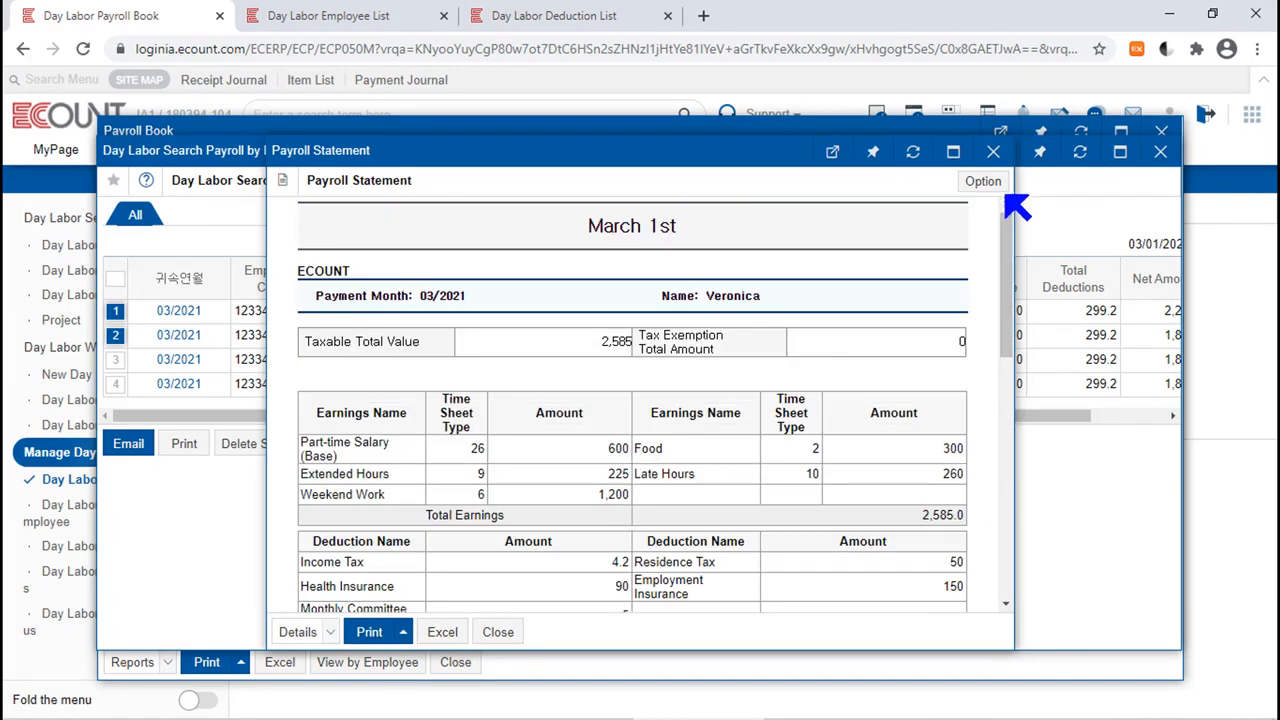
left_click(993, 151)
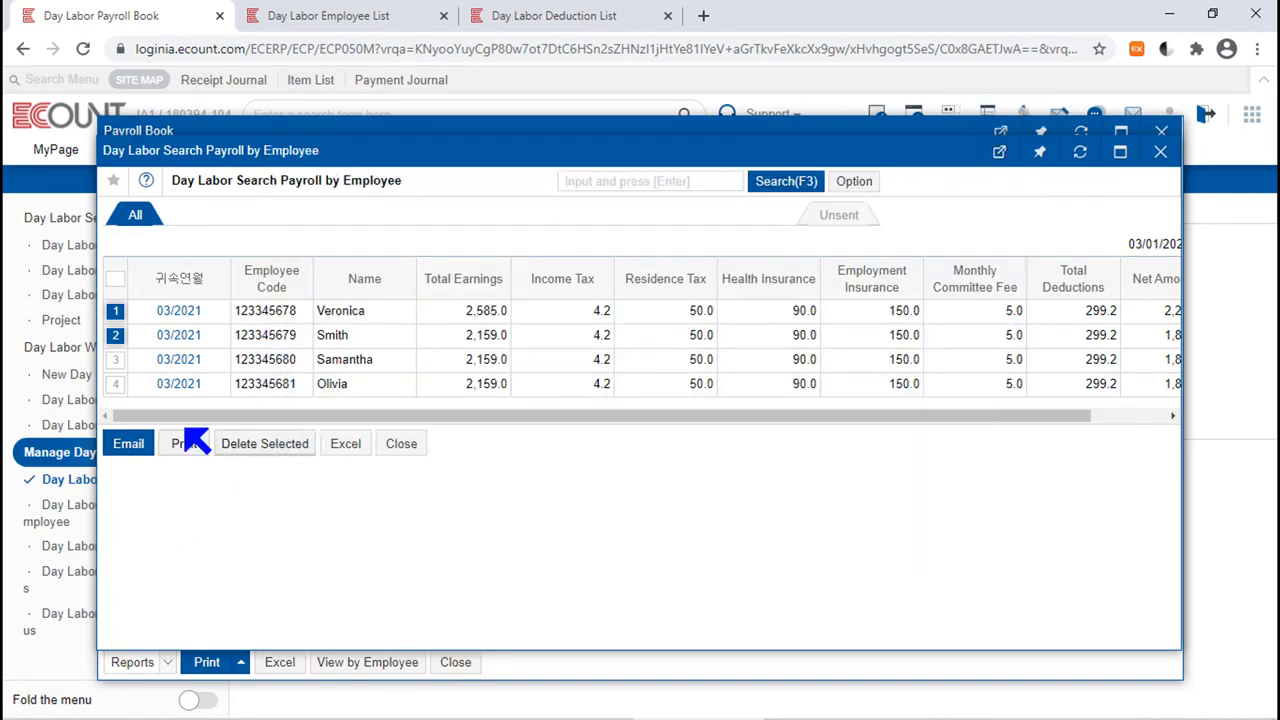
Open the email form for the selected payroll statements, review the recipients' emails, and check the first recipient's general information in the employee record.
left_click(135, 446)
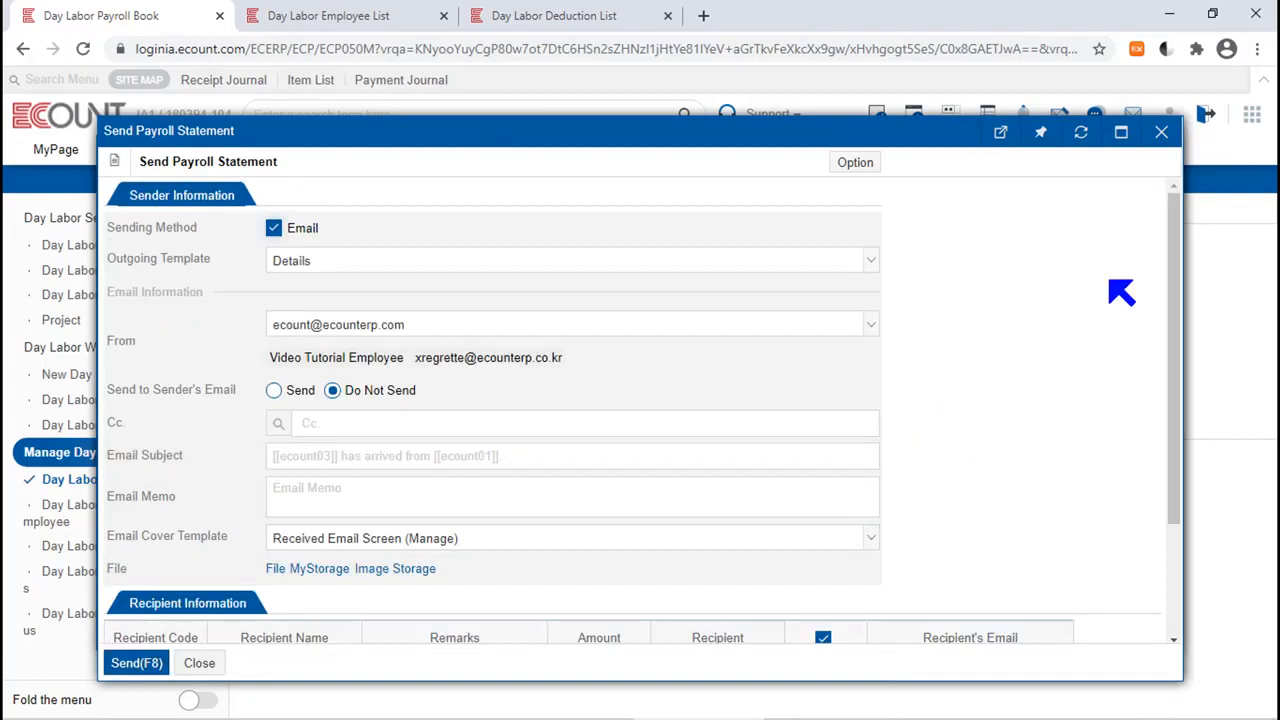
scroll(1157, 489, "down", 2)
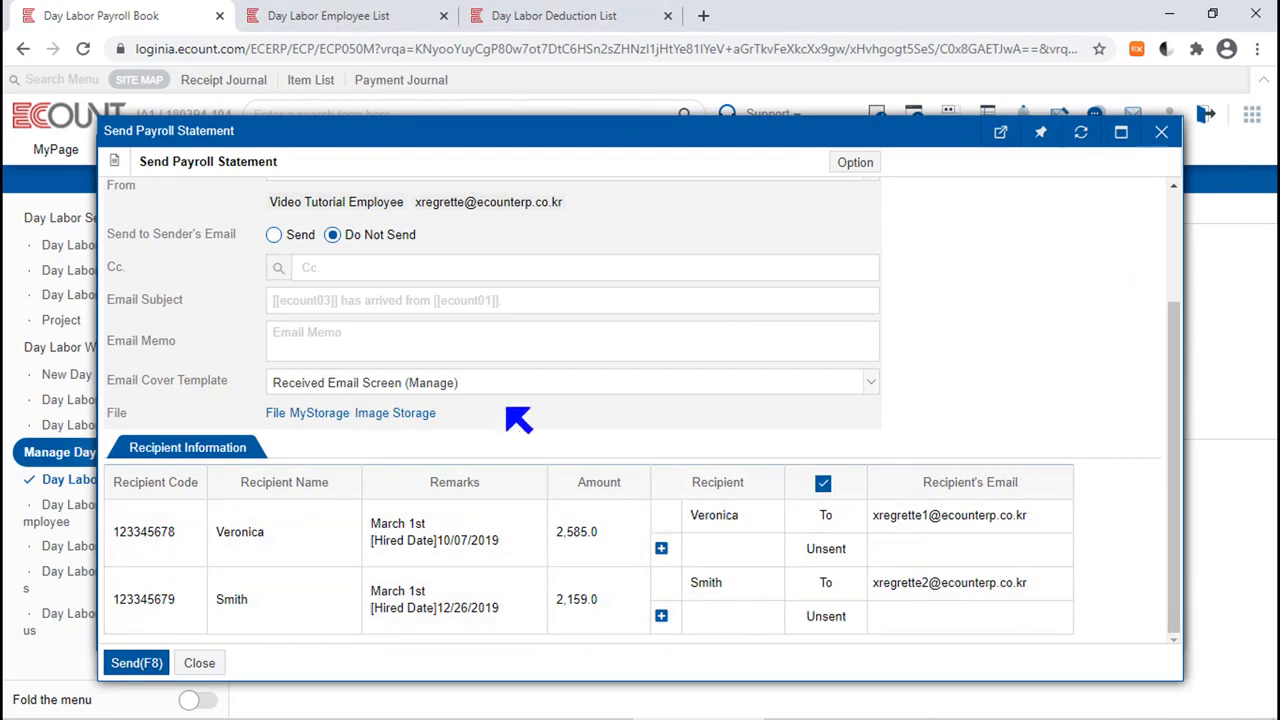
left_click(326, 15)
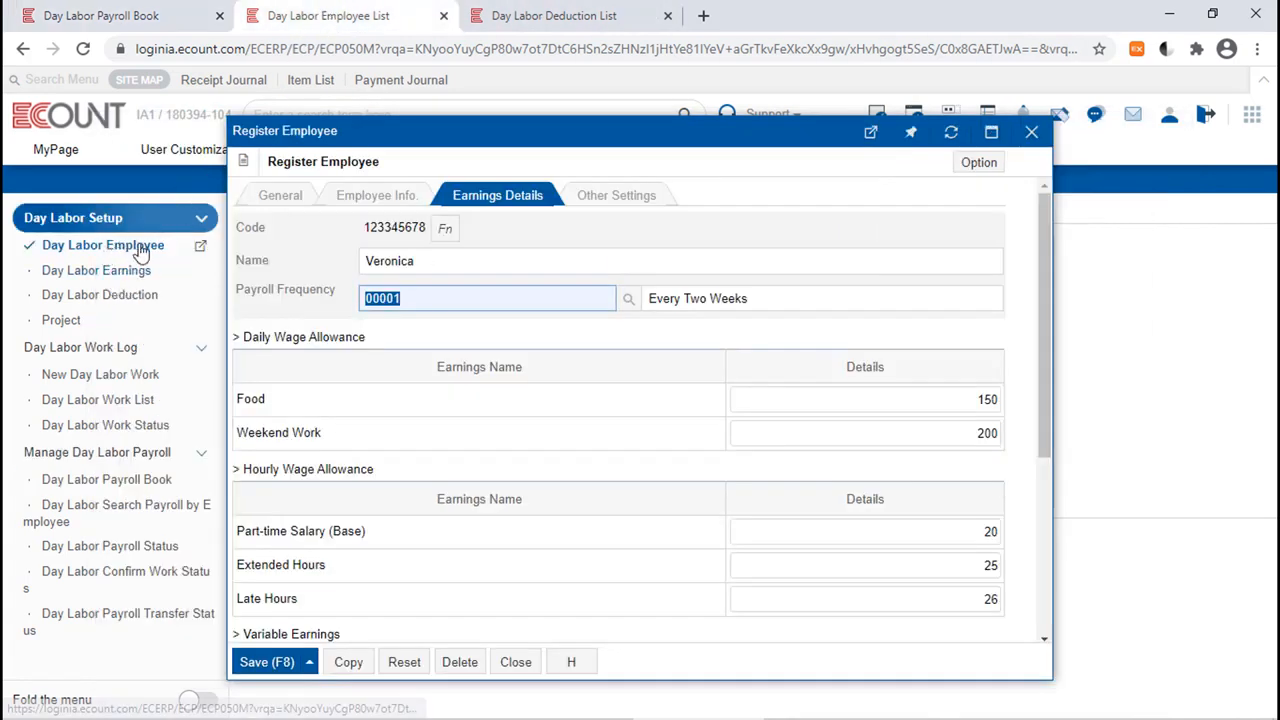
left_click(282, 198)
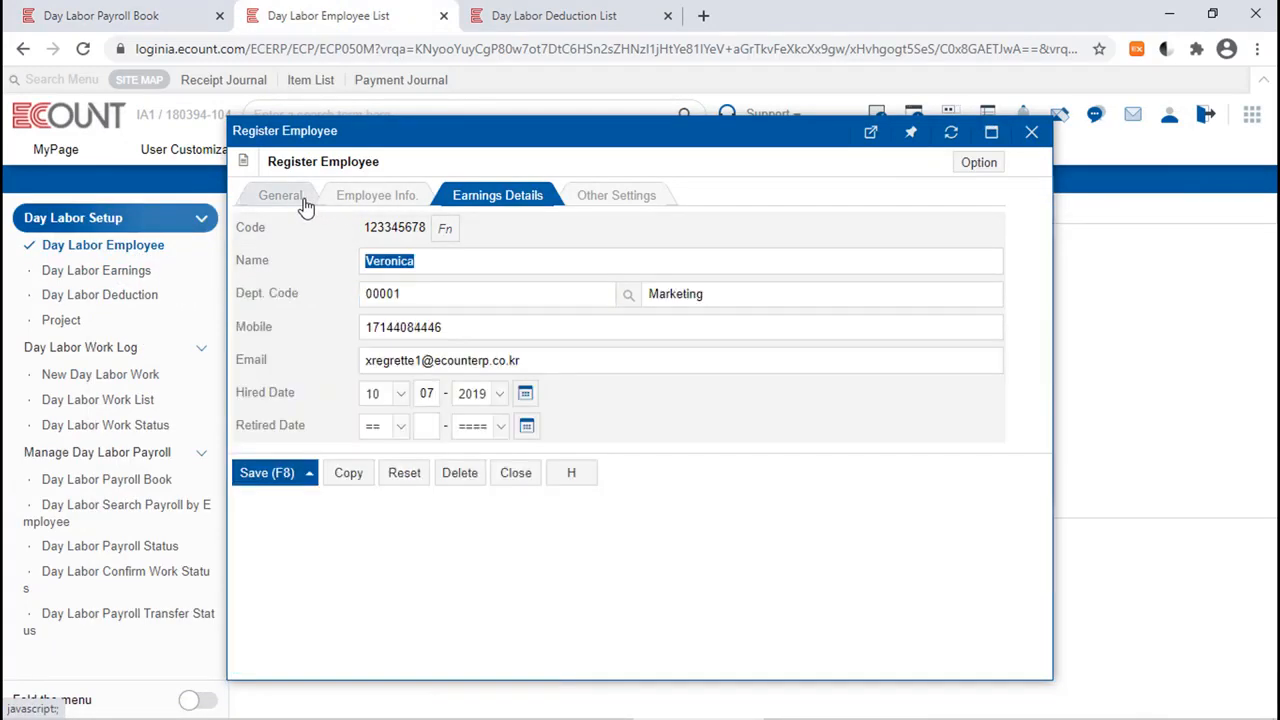
Check the email field in the first recipient's employee record, then close the payroll statement email form and the employee payroll list.
left_click(571, 358)
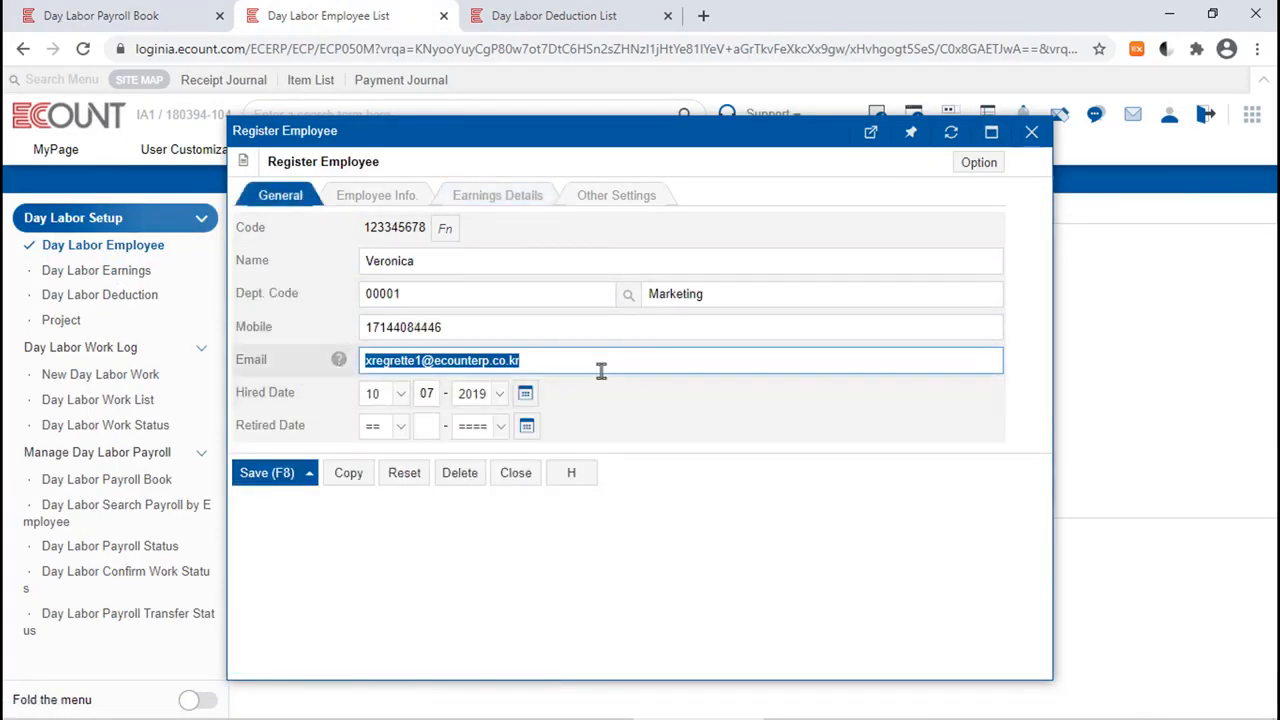
left_click(126, 20)
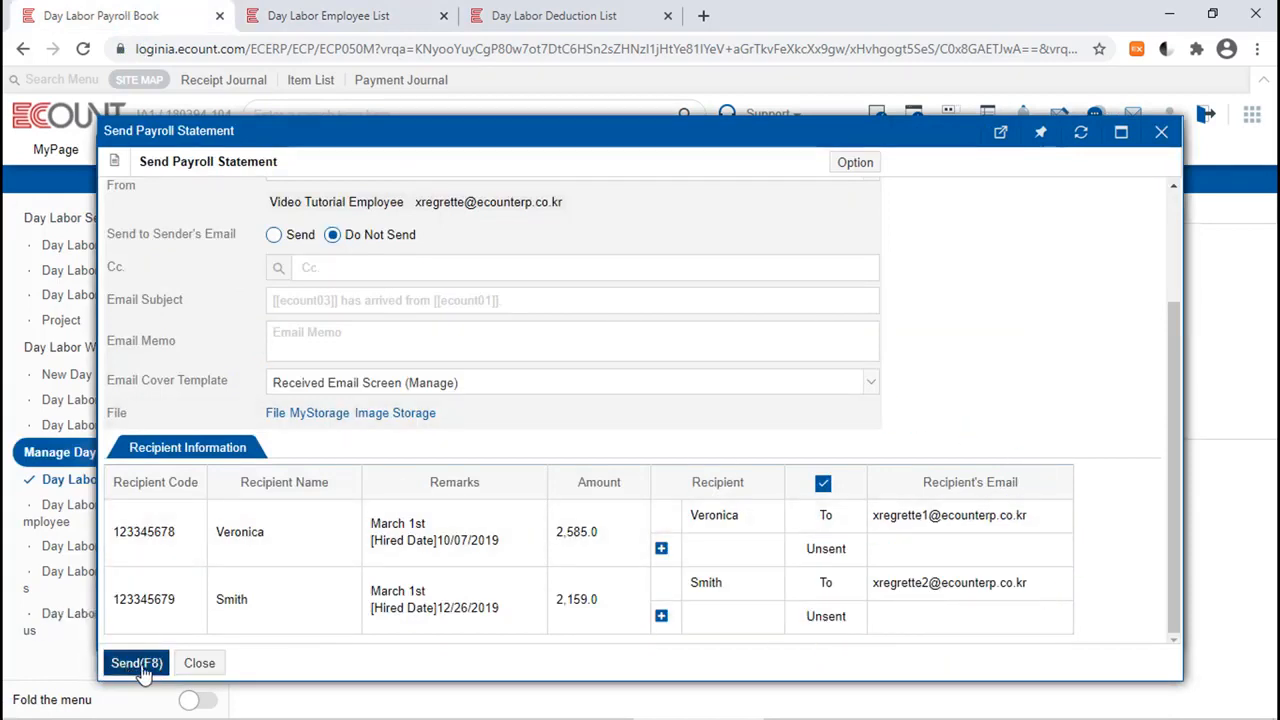
left_click(1161, 131)
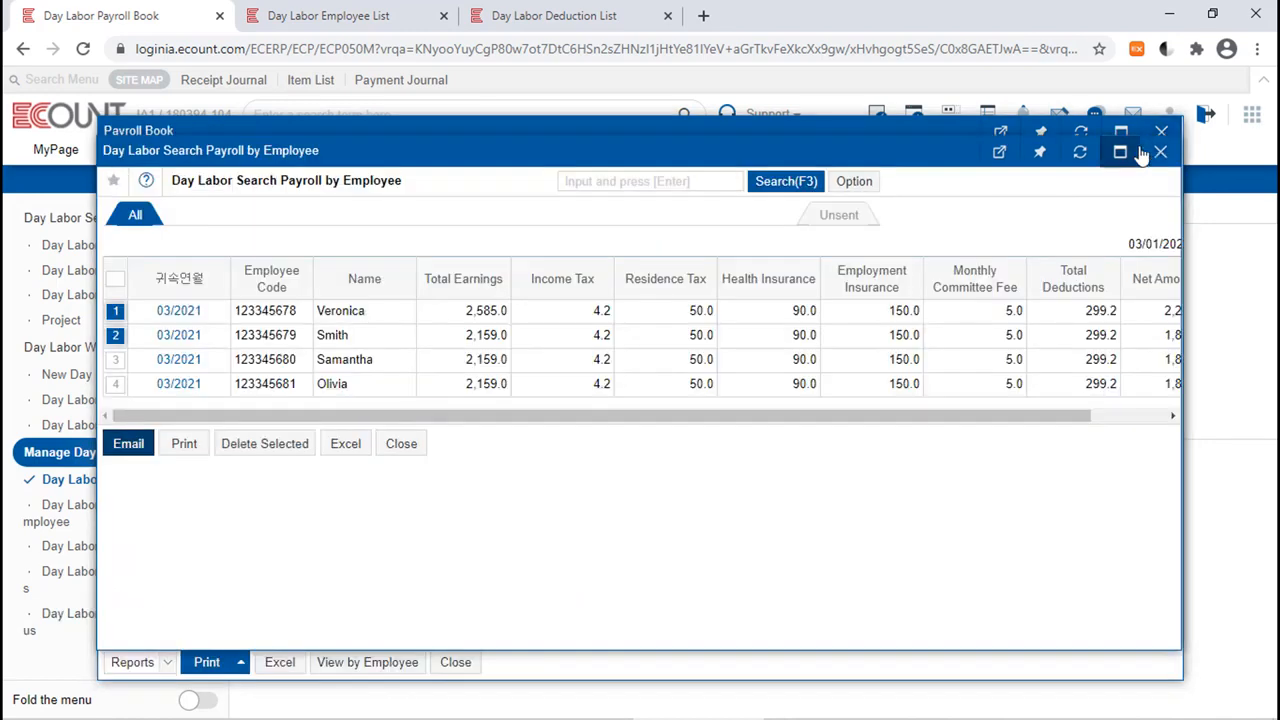
left_click(1159, 151)
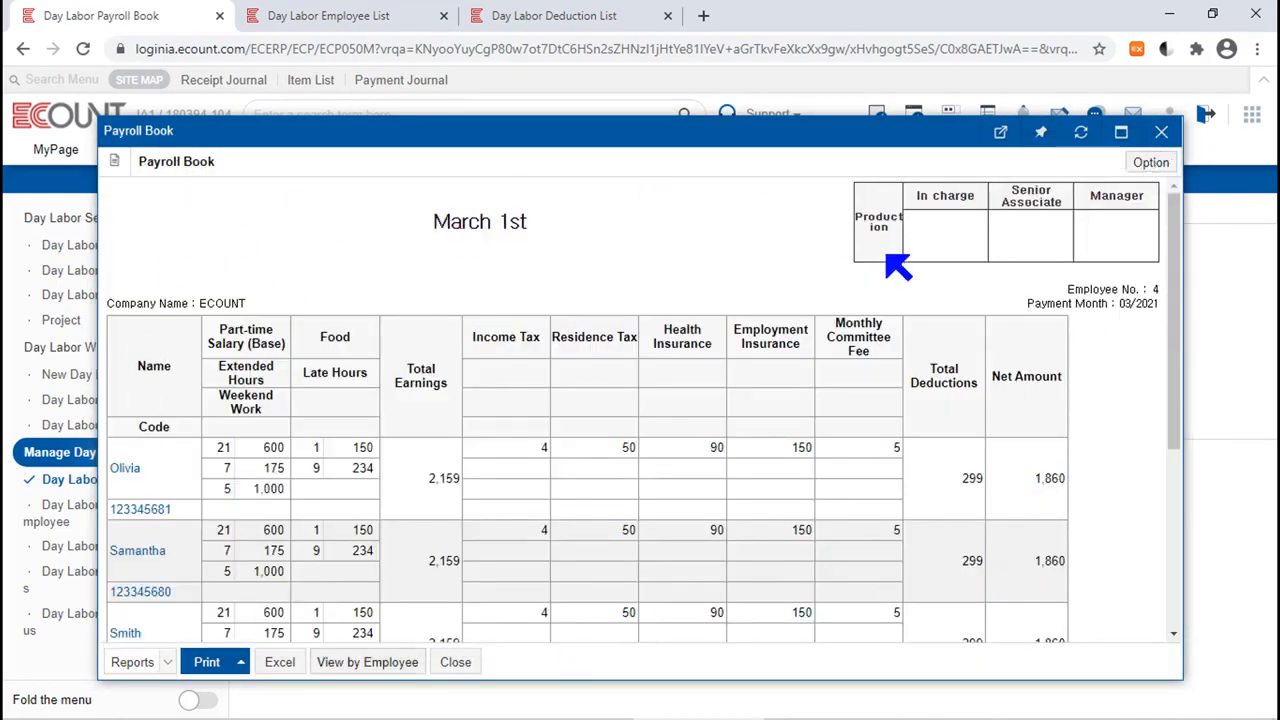
View the March 1st payroll by employee and examine the first employee's payroll statement and its template options.
left_click(334, 668)
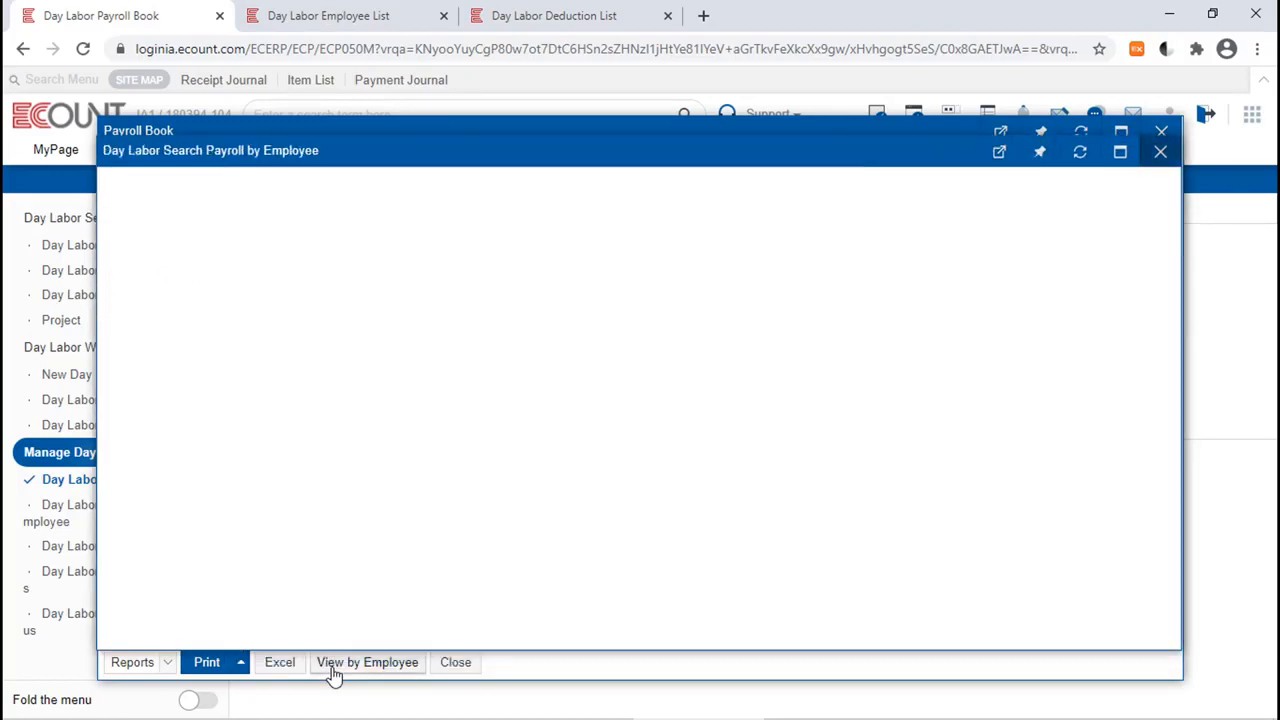
left_click(178, 311)
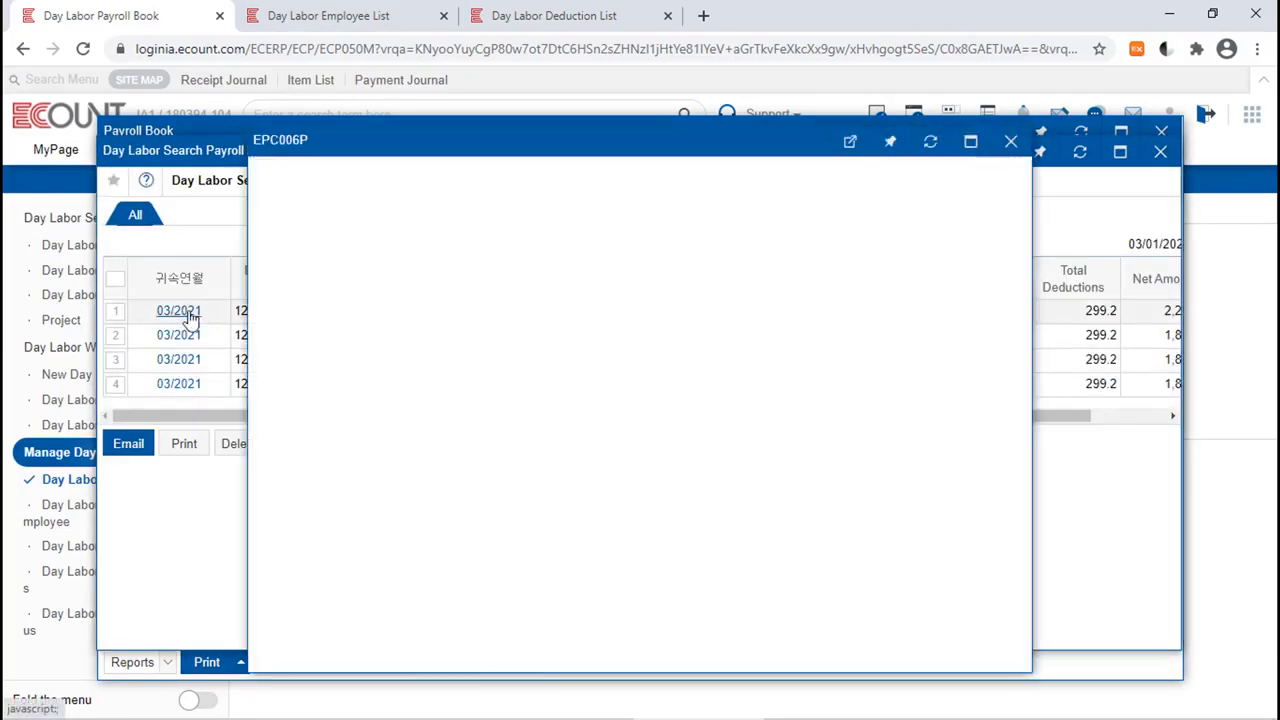
left_click(1160, 141)
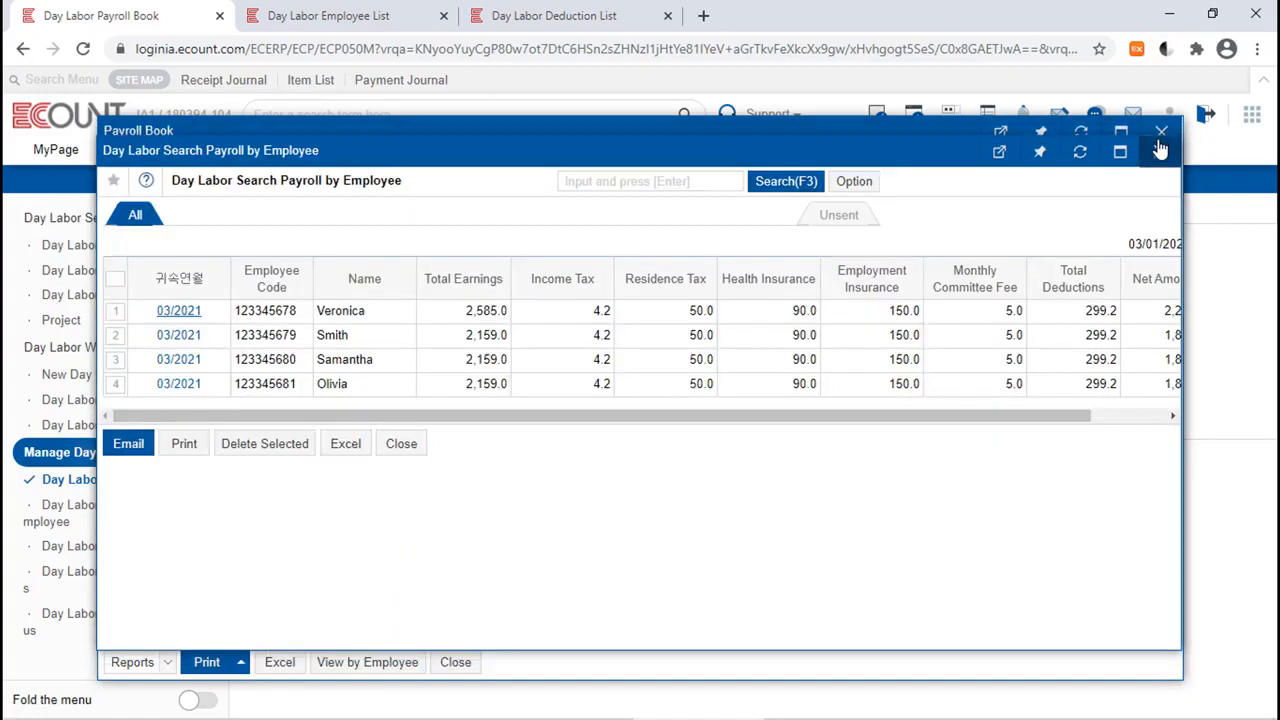
left_click(193, 451)
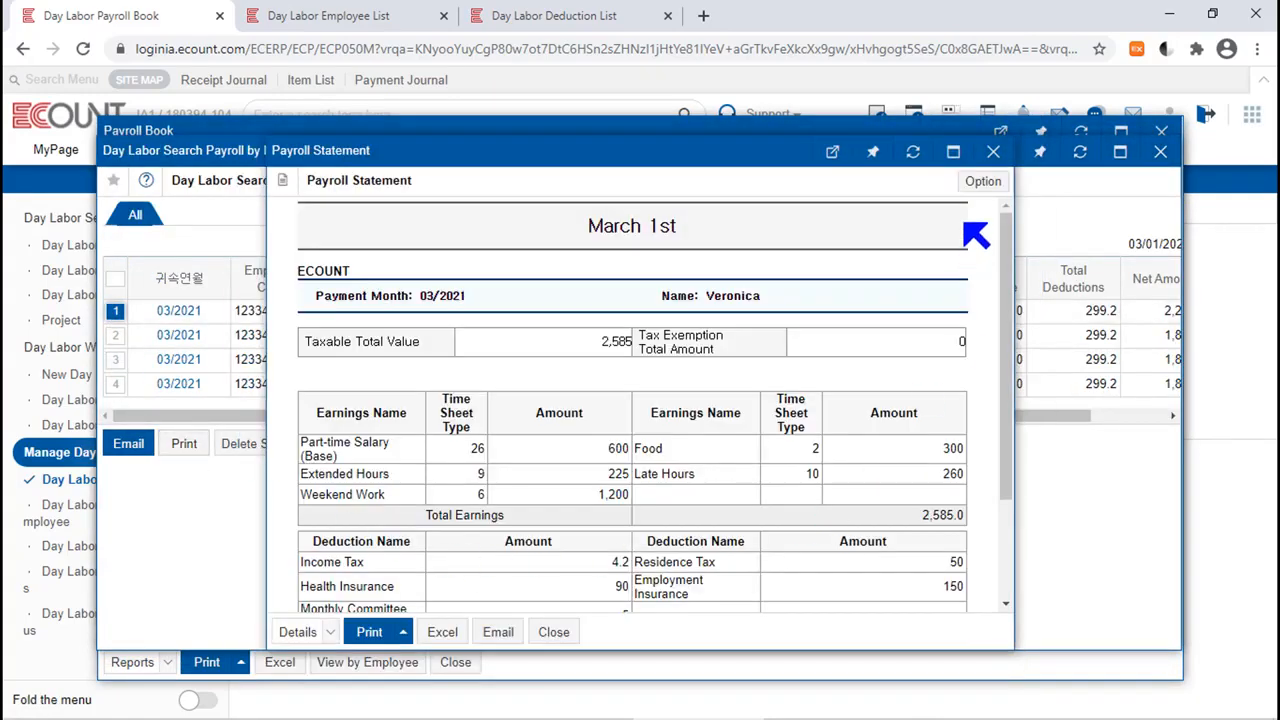
left_click(976, 185)
mouse_move(992, 207)
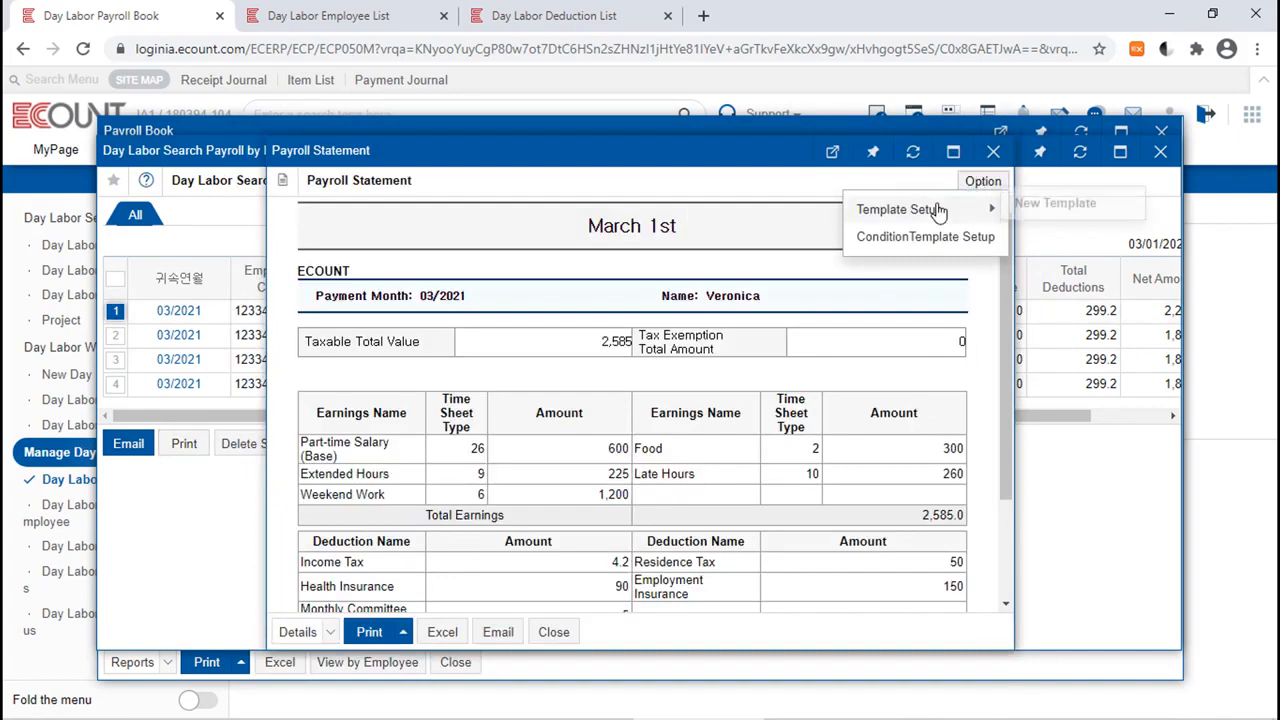
left_click(993, 151)
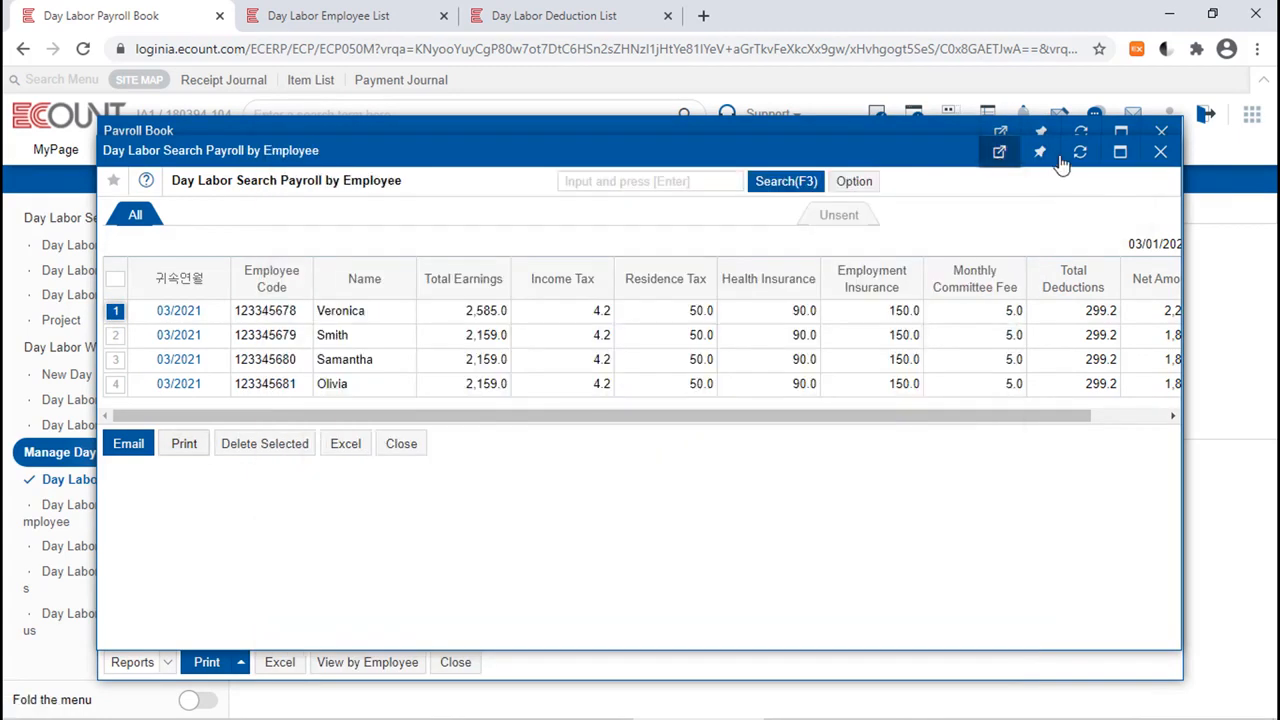
left_click(1161, 152)
Create a new payroll book template named 123, copied from the Reports form.
left_click(1153, 163)
mouse_move(1110, 195)
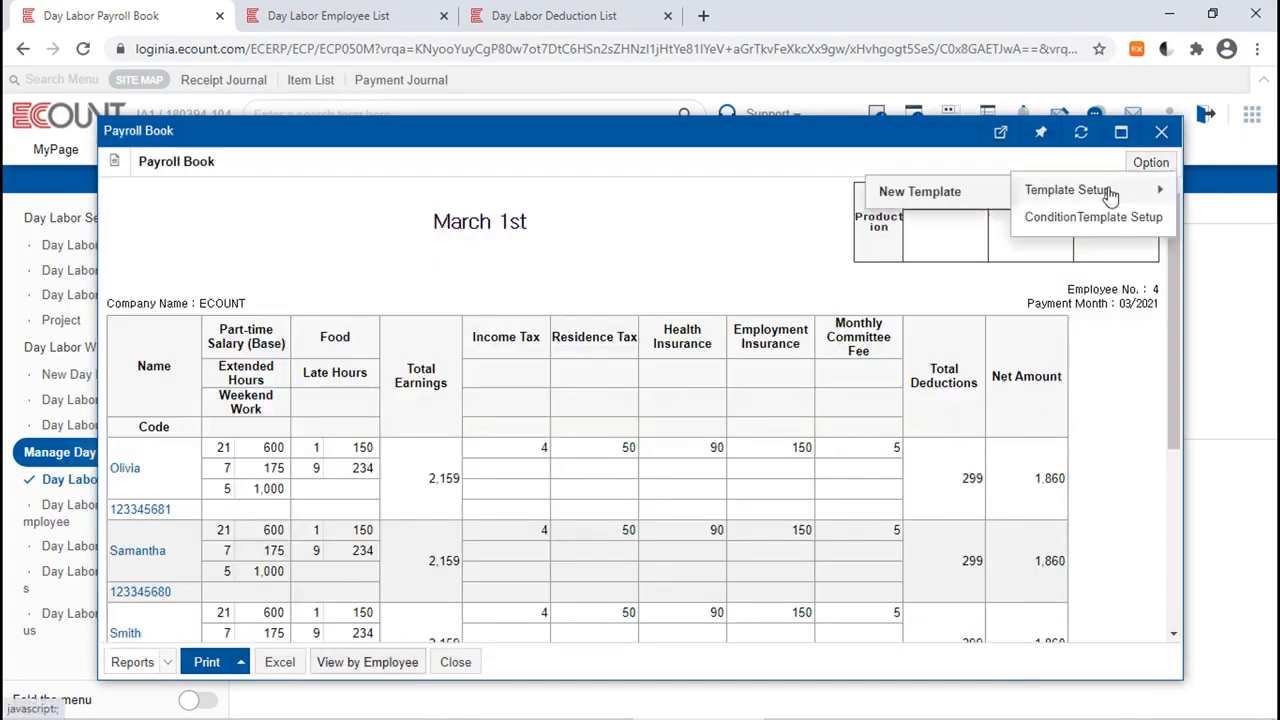
left_click(940, 192)
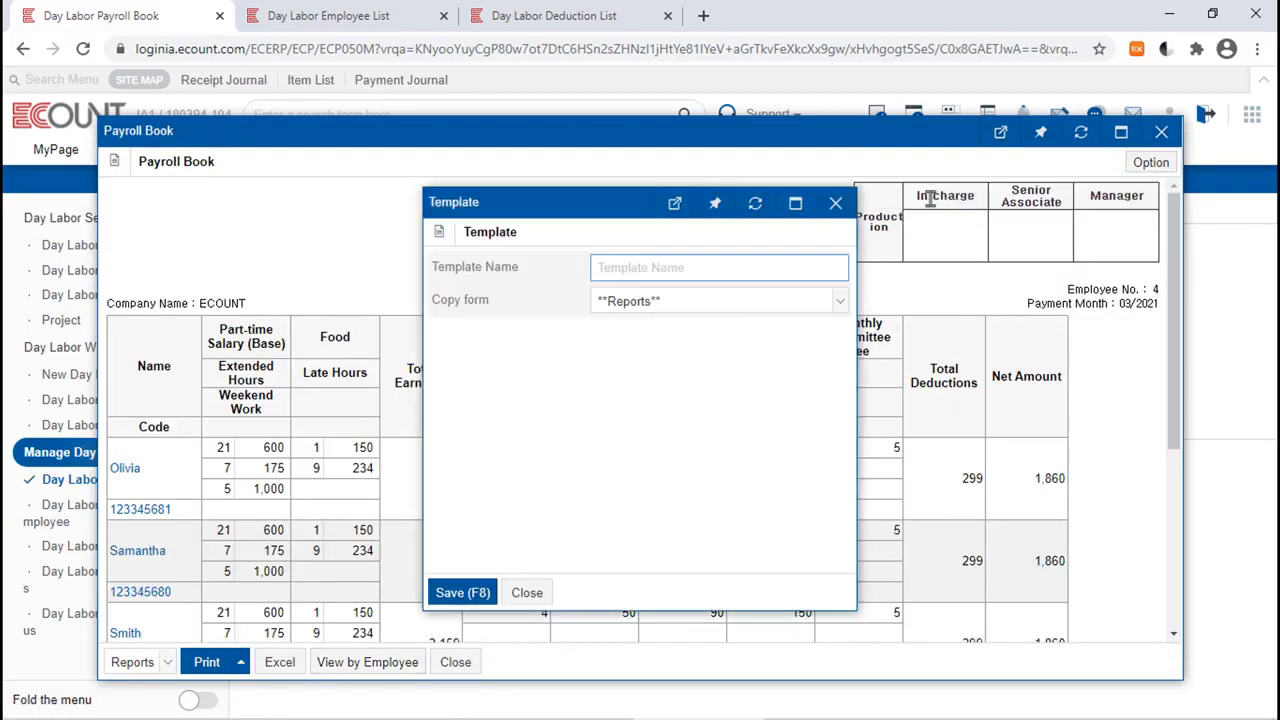
type("123")
left_click(458, 593)
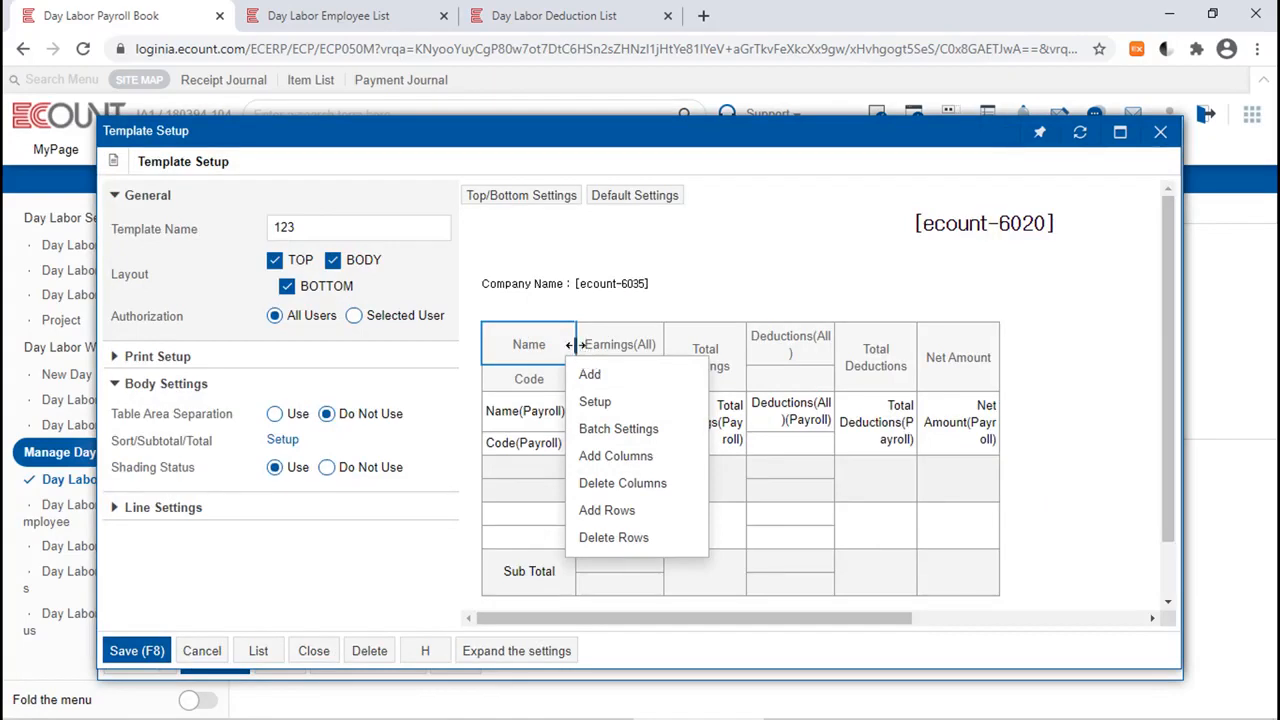
Try widening the Name column in the template 123 layout, check the header area, and close the setup without saving.
left_click_drag(576, 345, 664, 346)
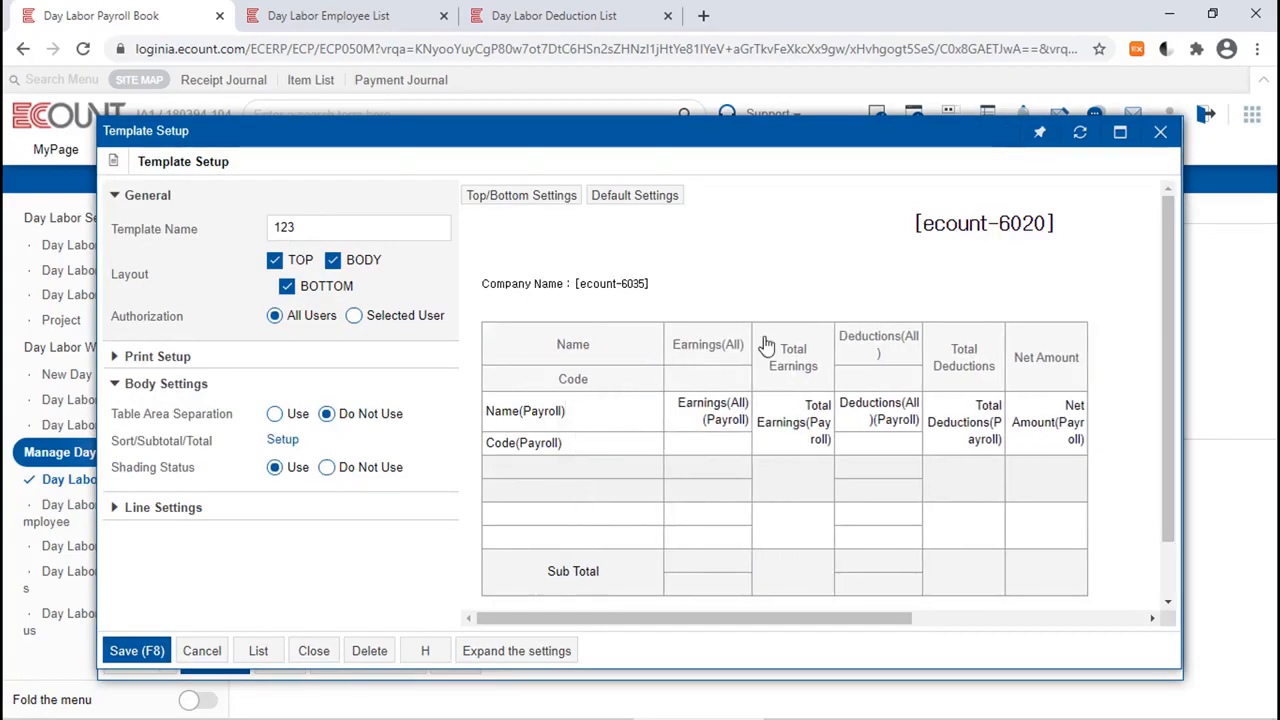
mouse_move(588, 224)
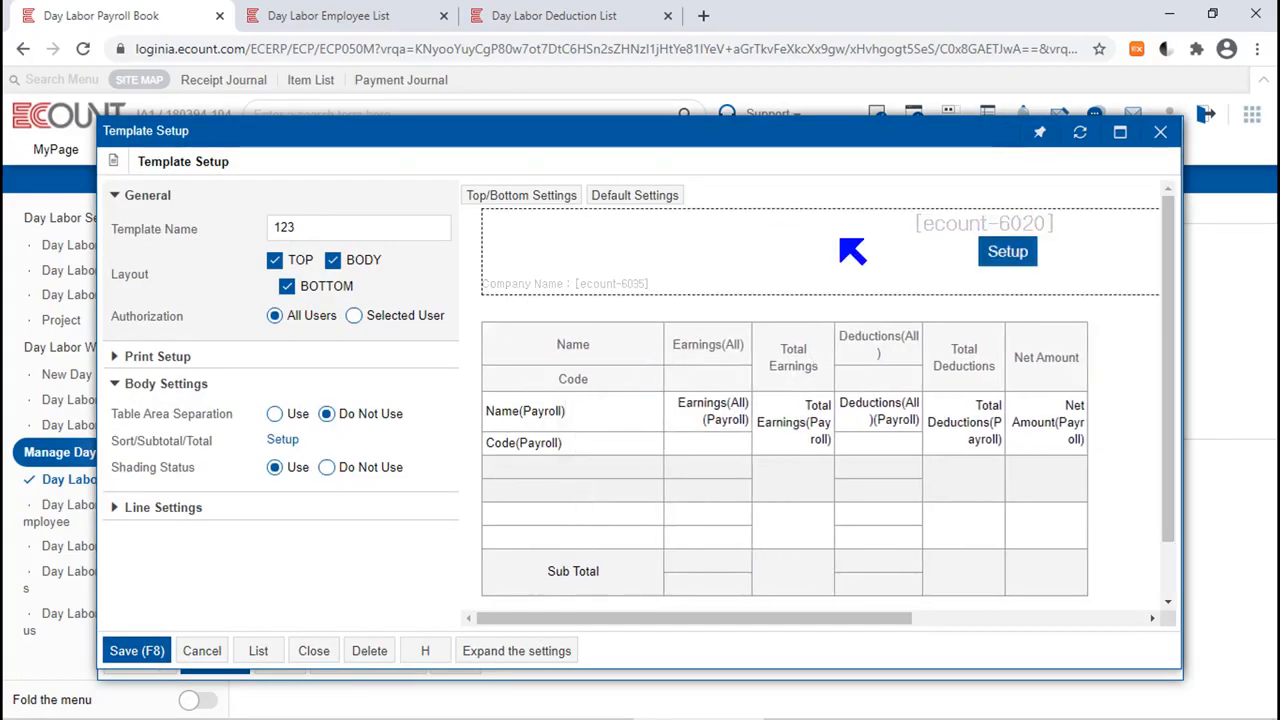
left_click(1160, 131)
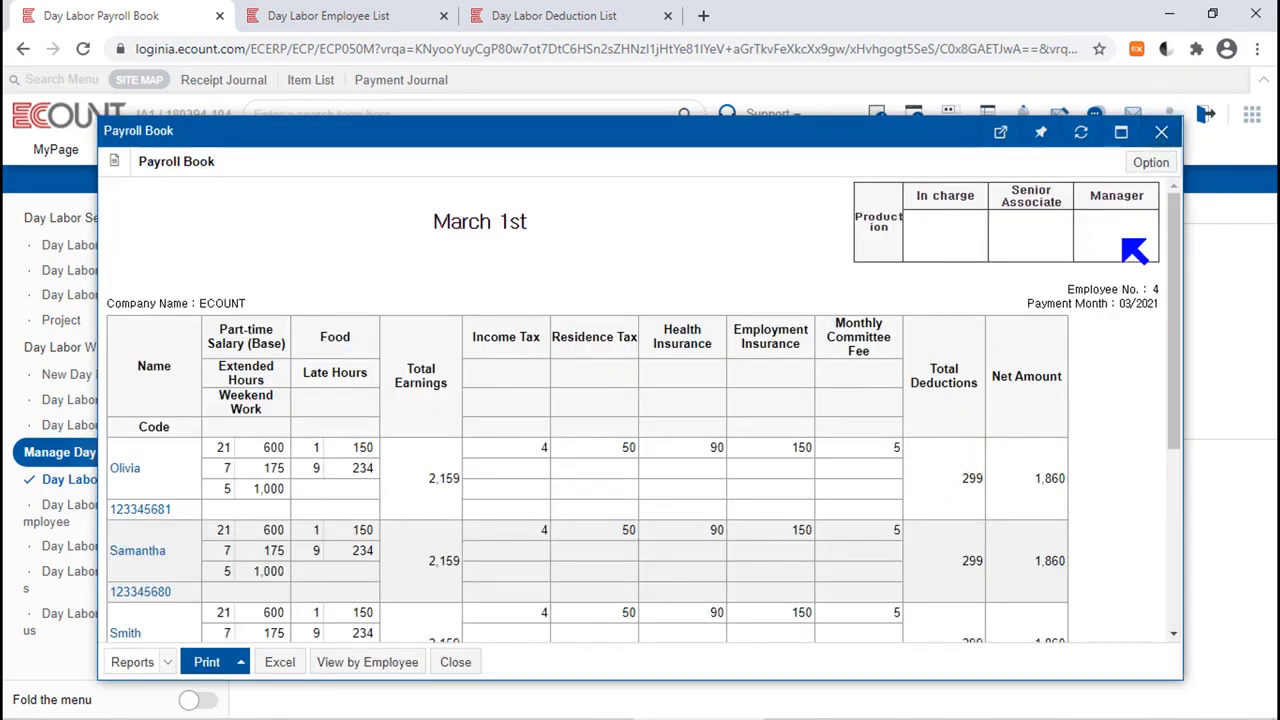
Reopen the March 1st payroll book and switch its report template to 123.
left_click(1150, 163)
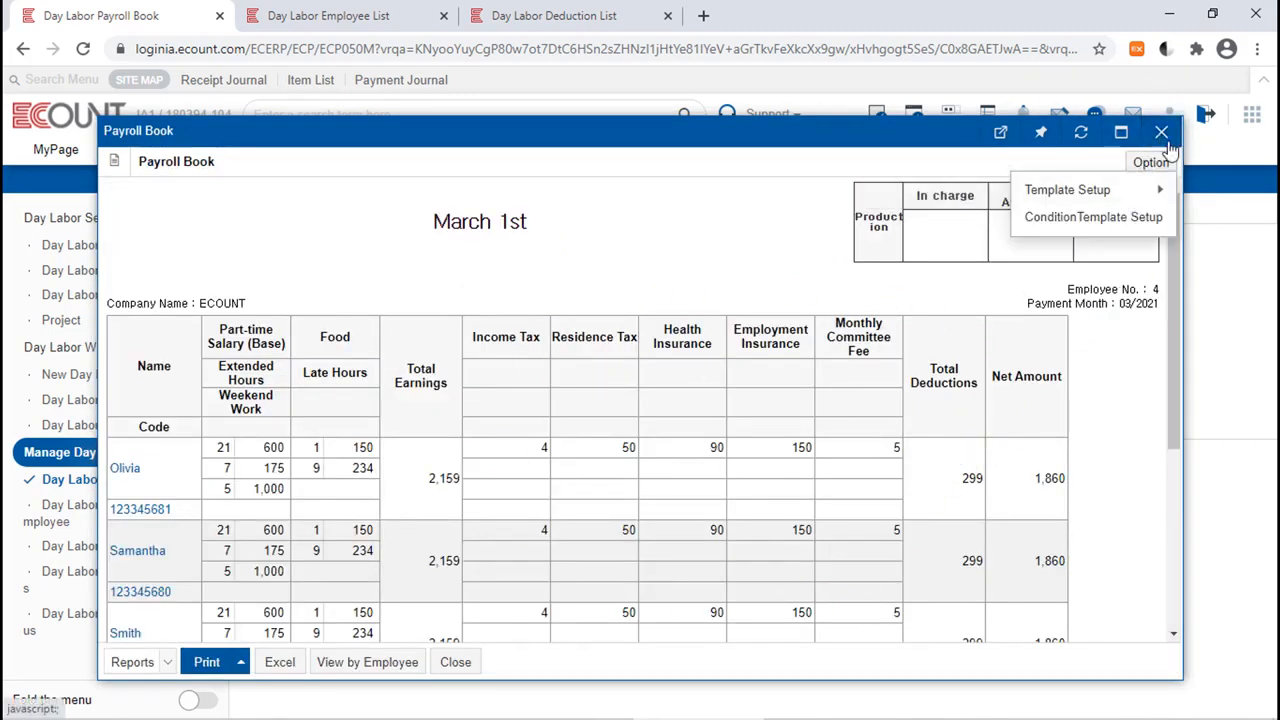
left_click(1161, 131)
left_click(869, 291)
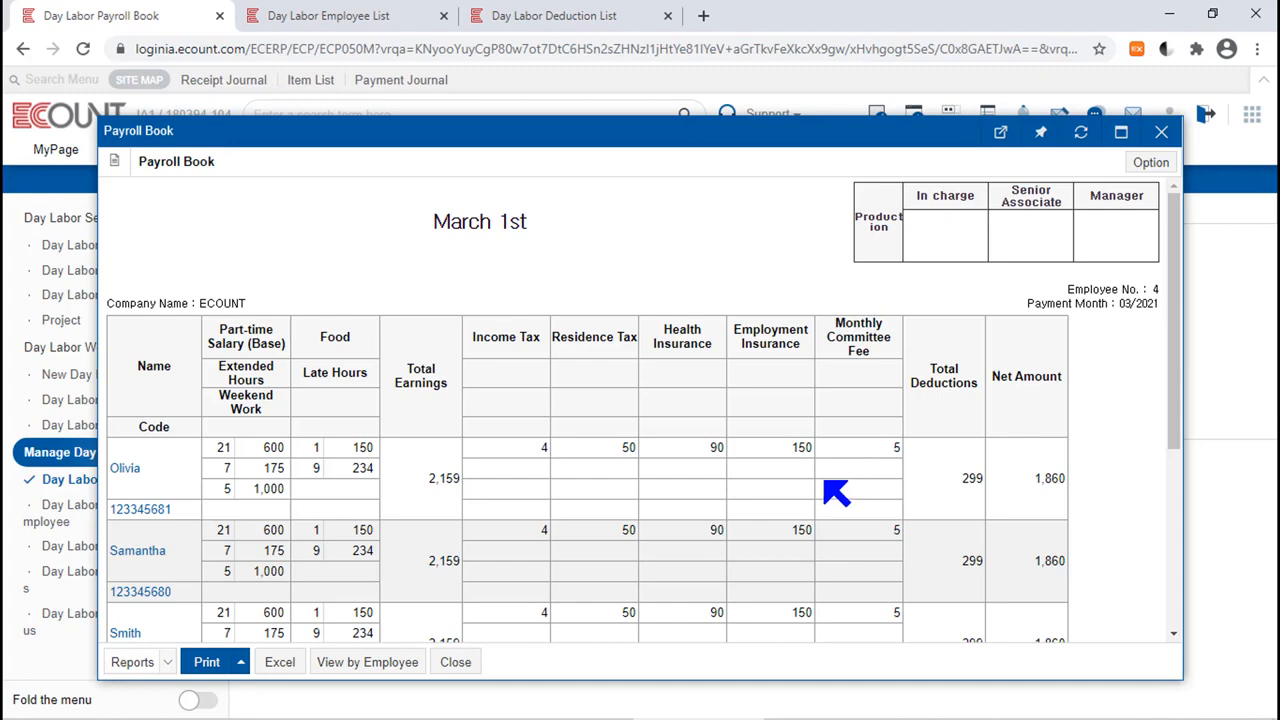
left_click(145, 668)
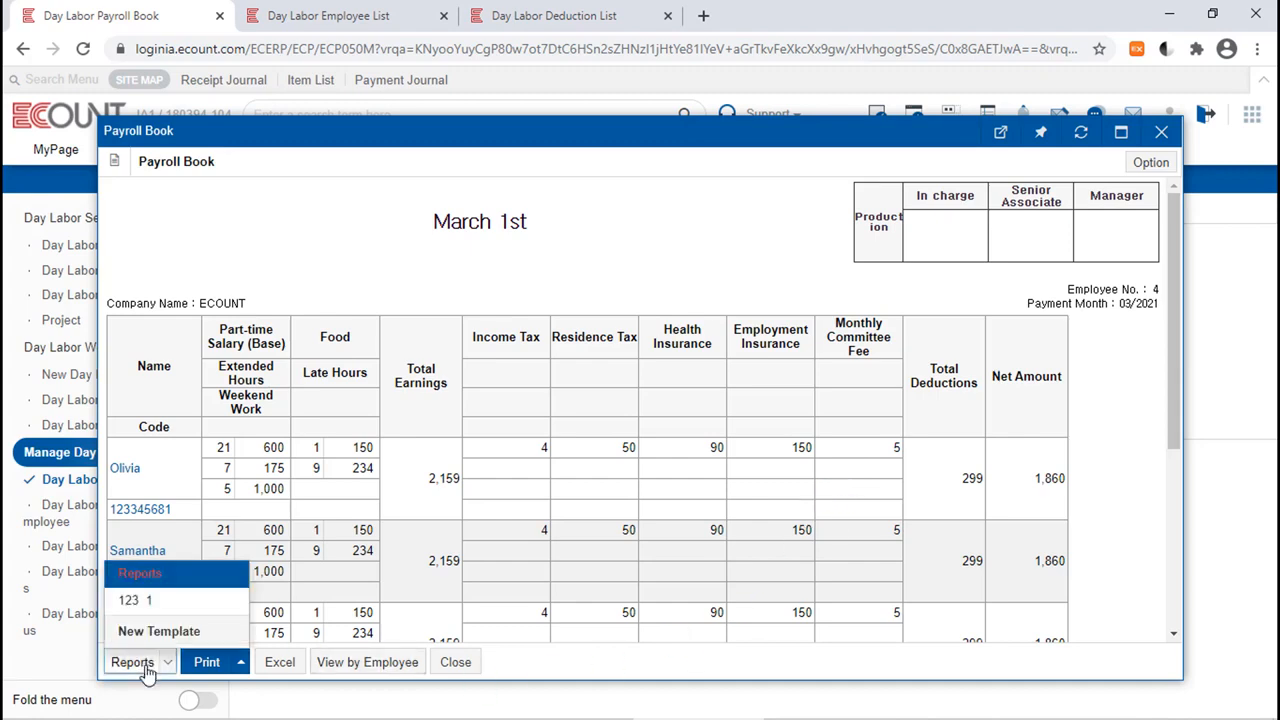
left_click(187, 604)
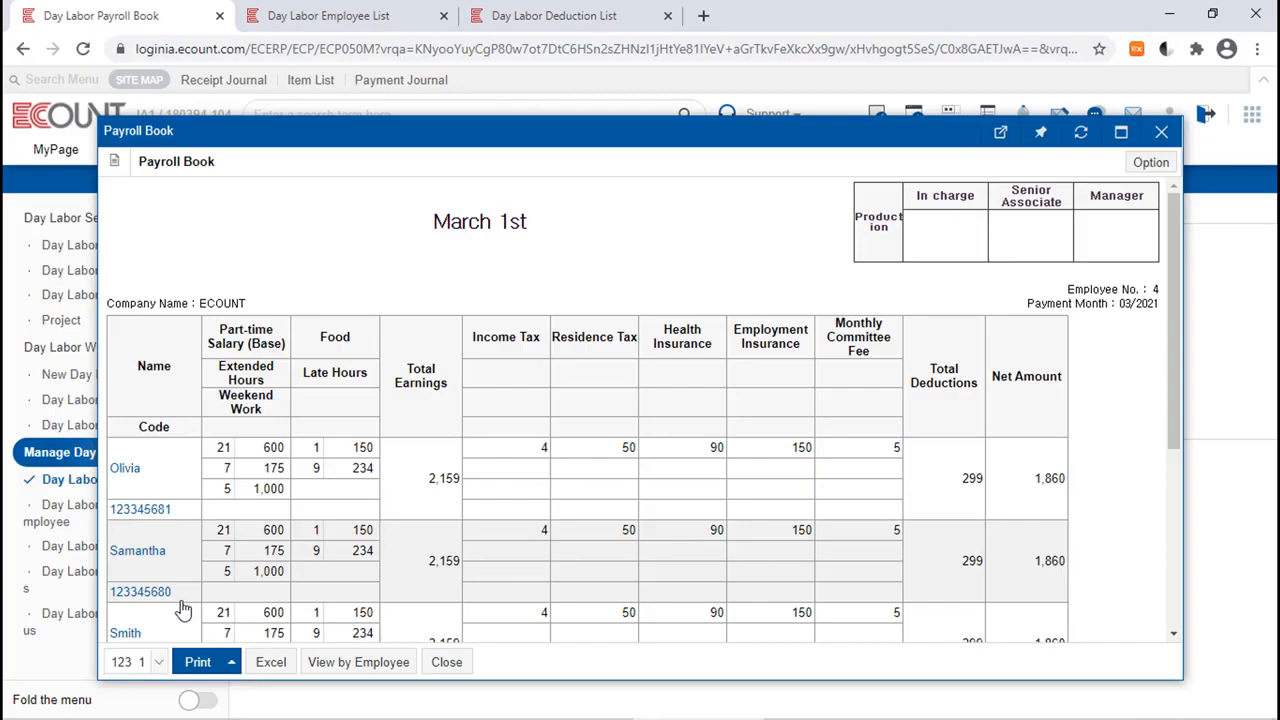
left_click(1161, 133)
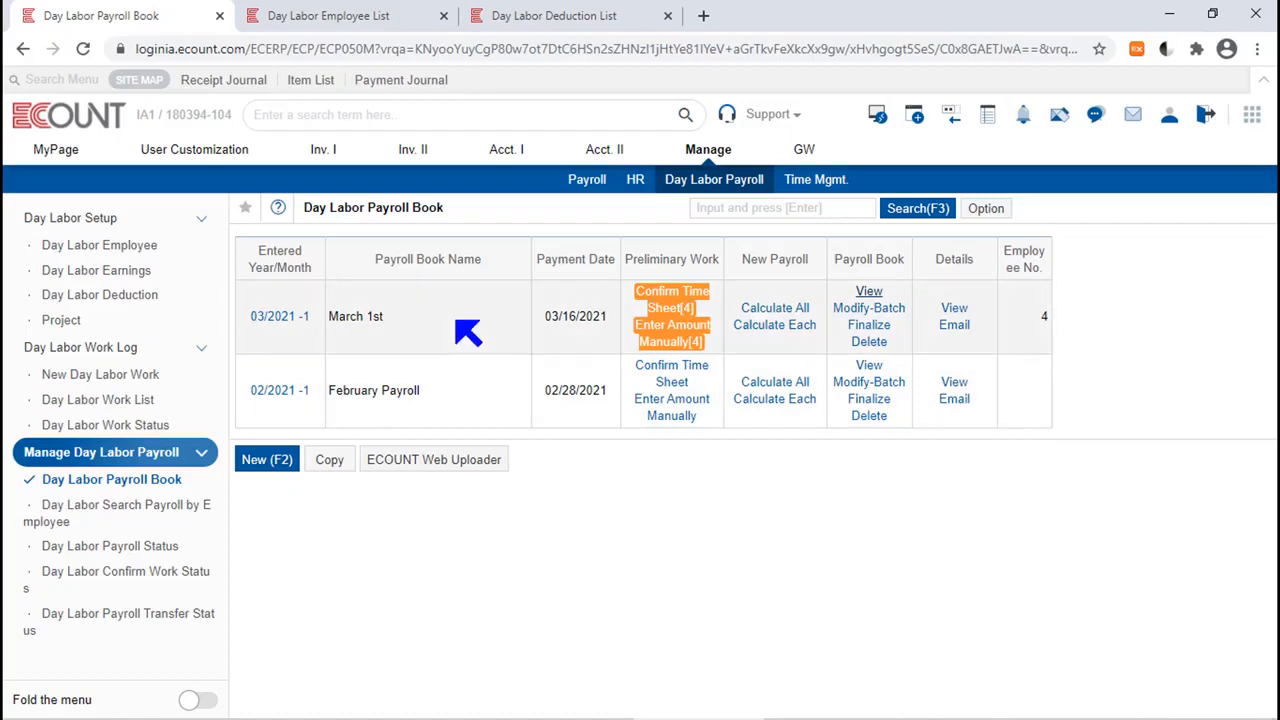
Finalize the March 1st payroll book.
left_click_drag(898, 330, 855, 332)
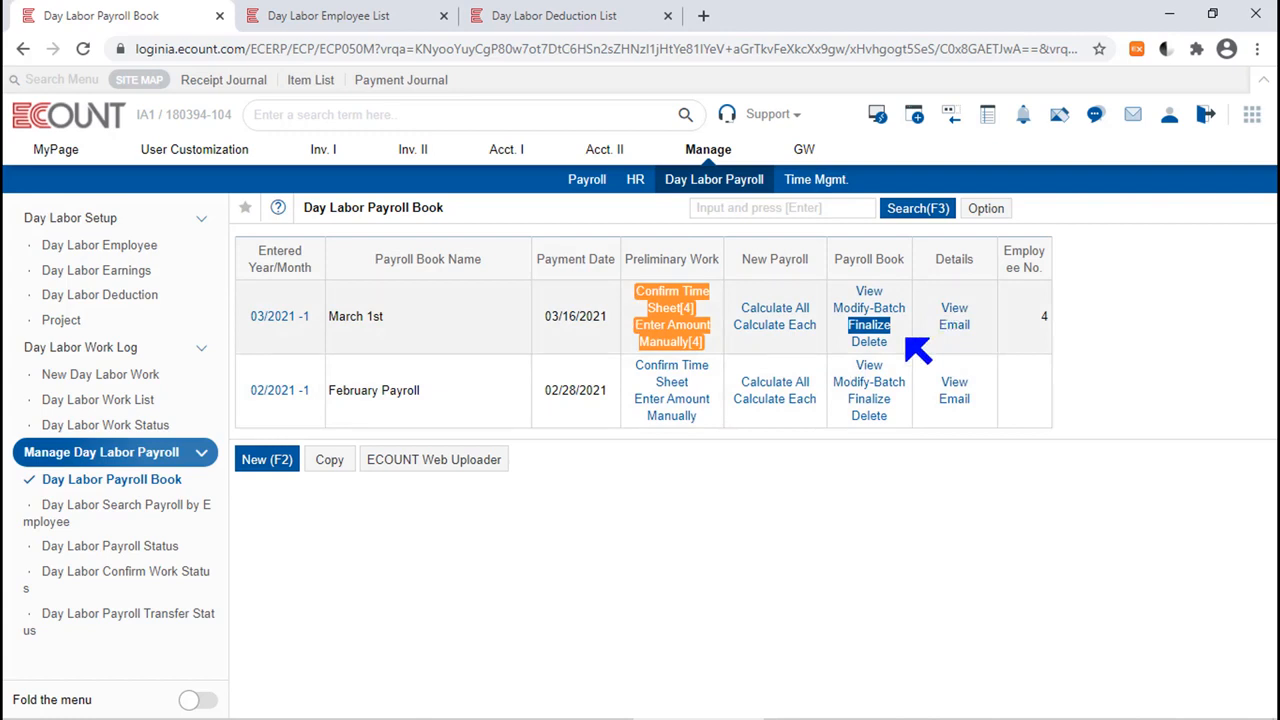
left_click(862, 326)
left_click(493, 490)
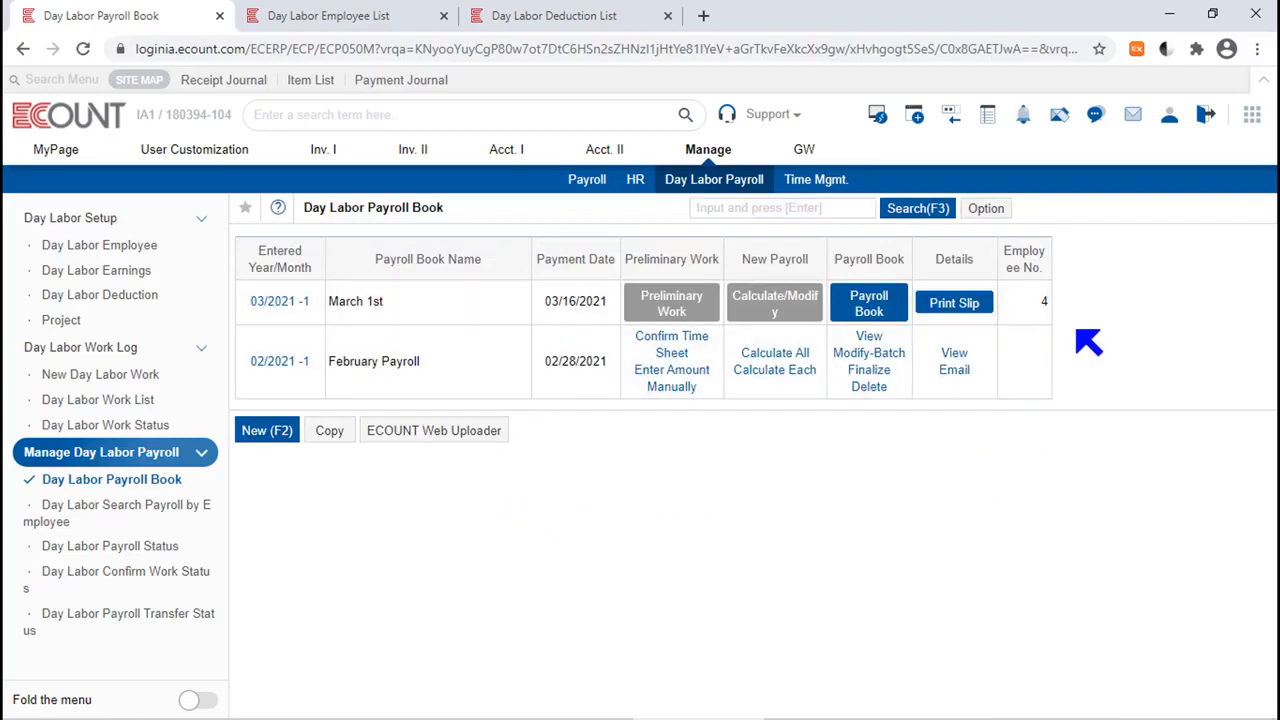
Review the options for the finalized March 1st payroll book and cancel its finalization.
mouse_move(972, 308)
mouse_move(903, 318)
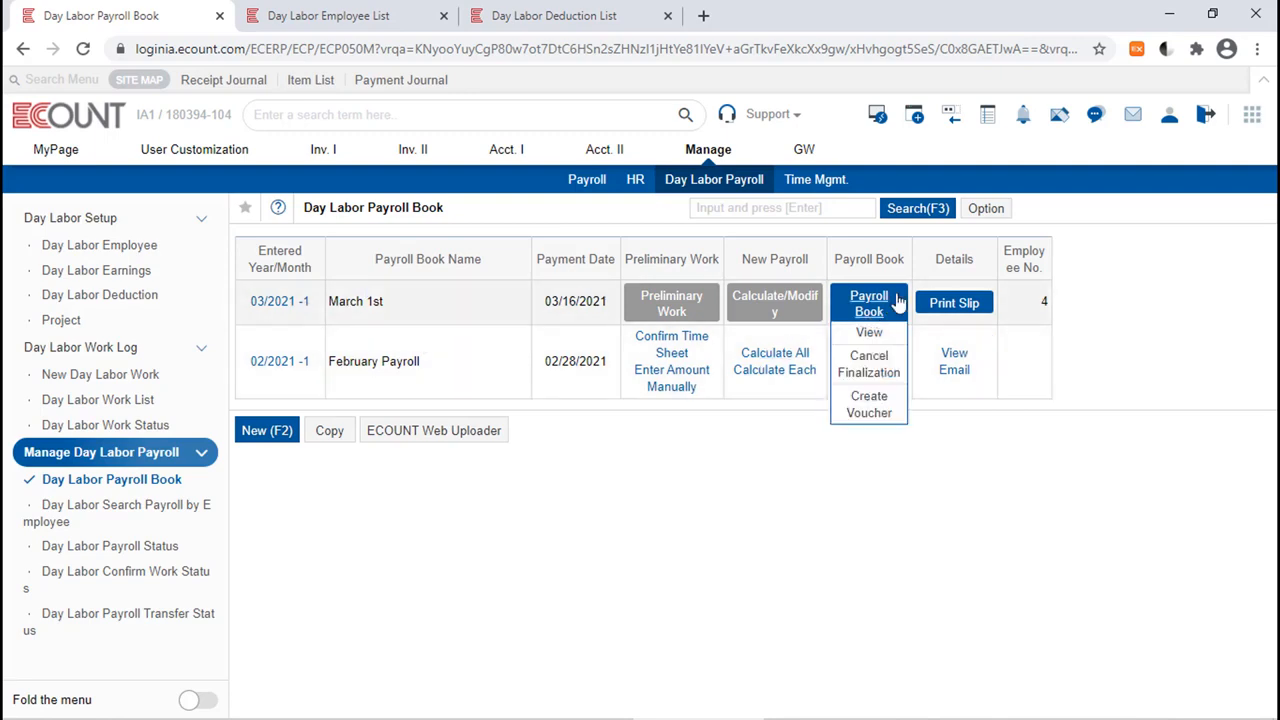
left_click(880, 367)
key("Return")
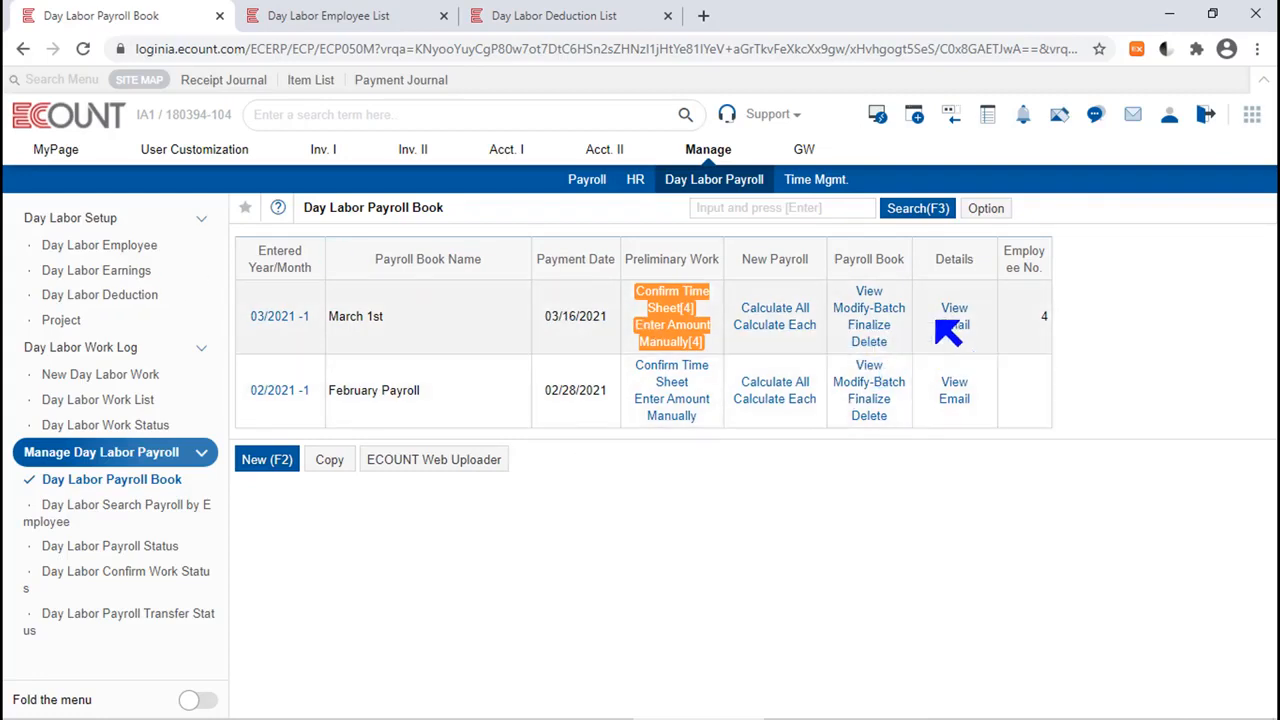
View the March 1st payroll details, select all four employees, and preview their printable payroll statements.
left_click_drag(980, 262, 930, 260)
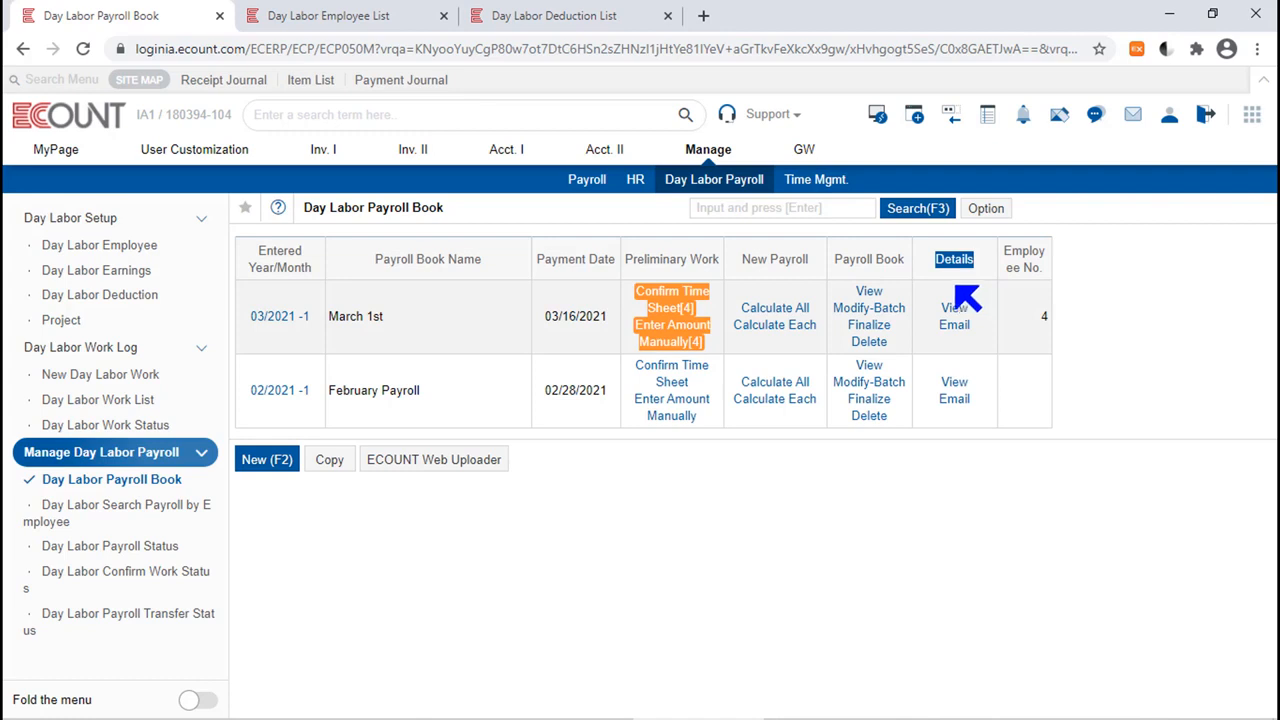
left_click(957, 312)
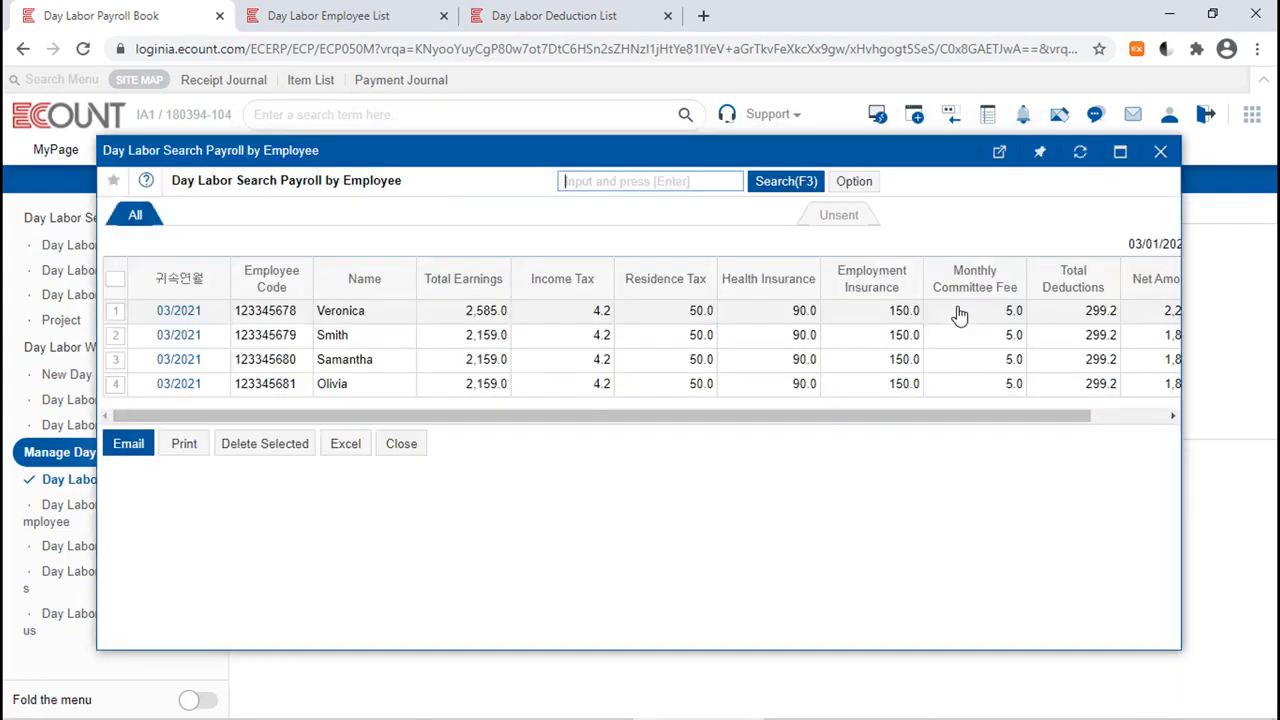
left_click(115, 313)
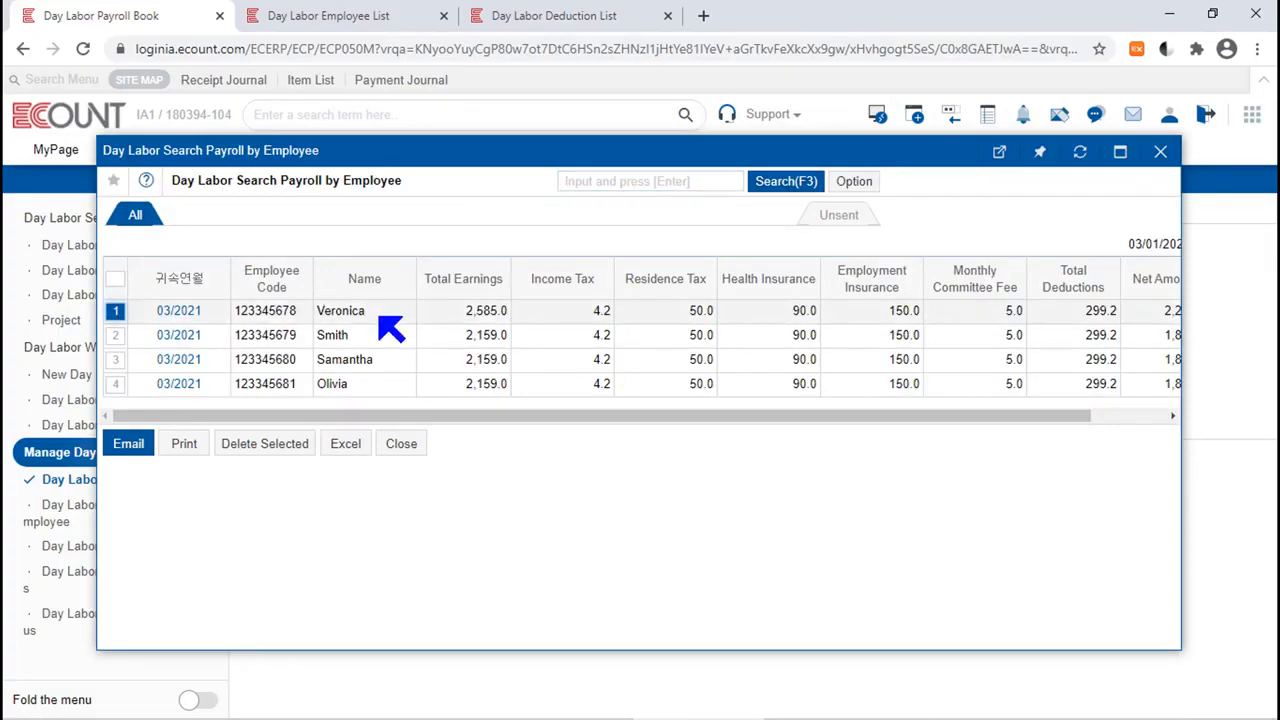
left_click(118, 390, "shift")
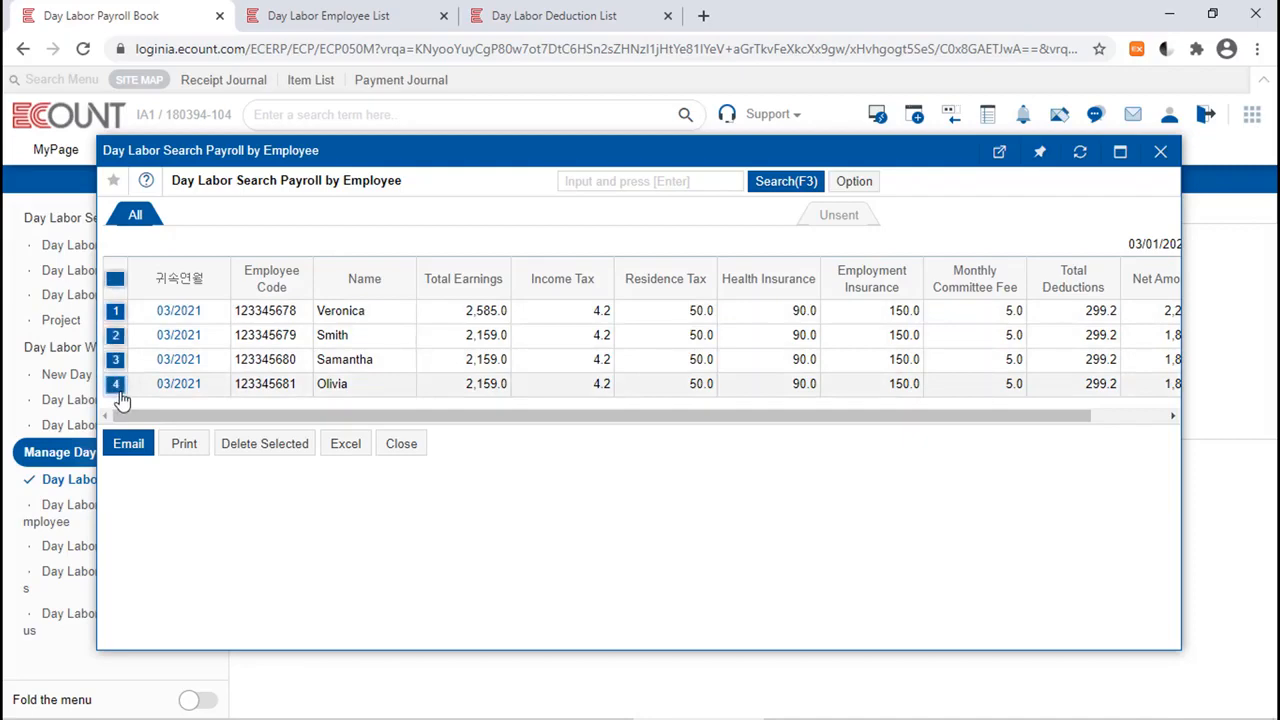
left_click(195, 447)
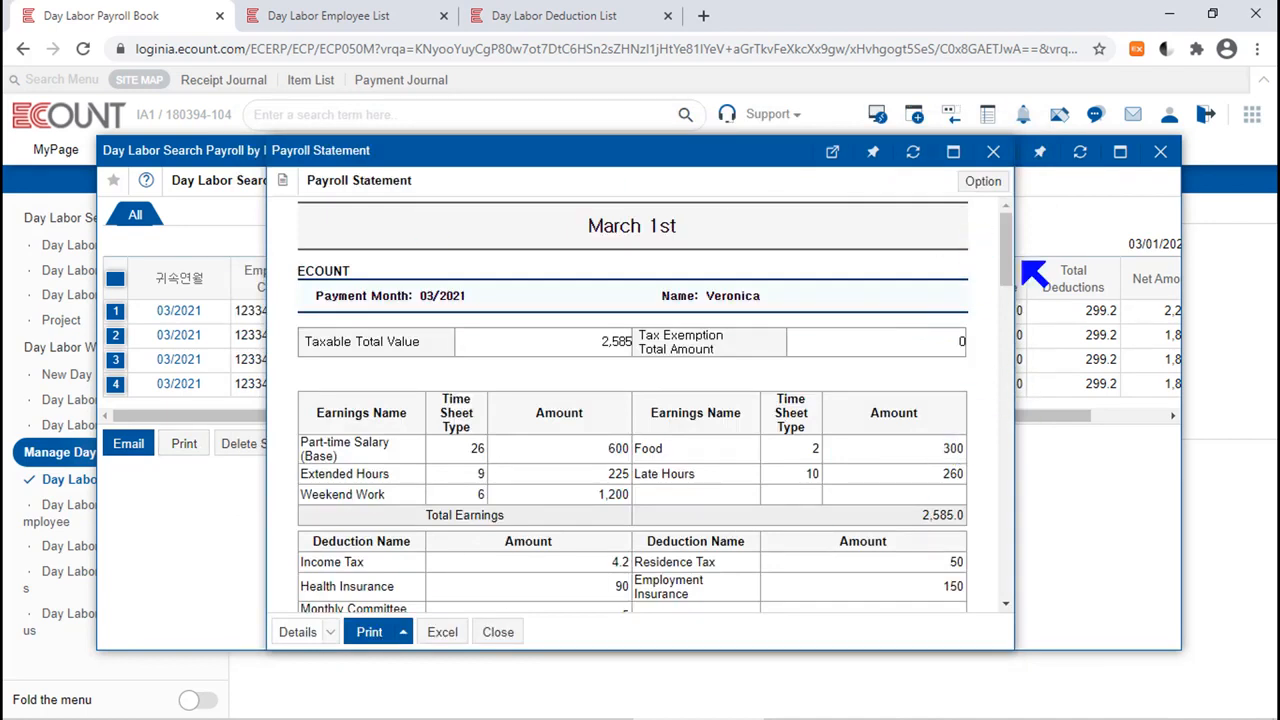
Examine the template setup options and available templates of the payroll statement, then close the preview and the employee list.
left_click(983, 181)
mouse_move(920, 212)
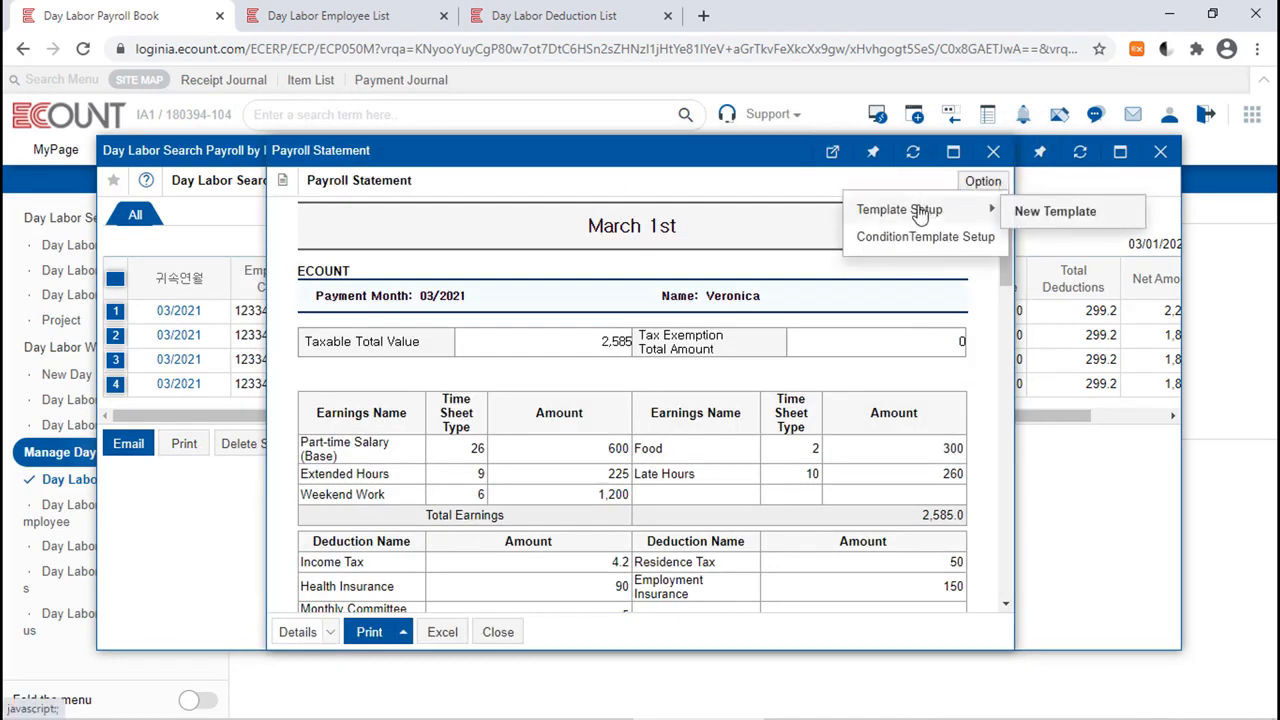
left_click(710, 412)
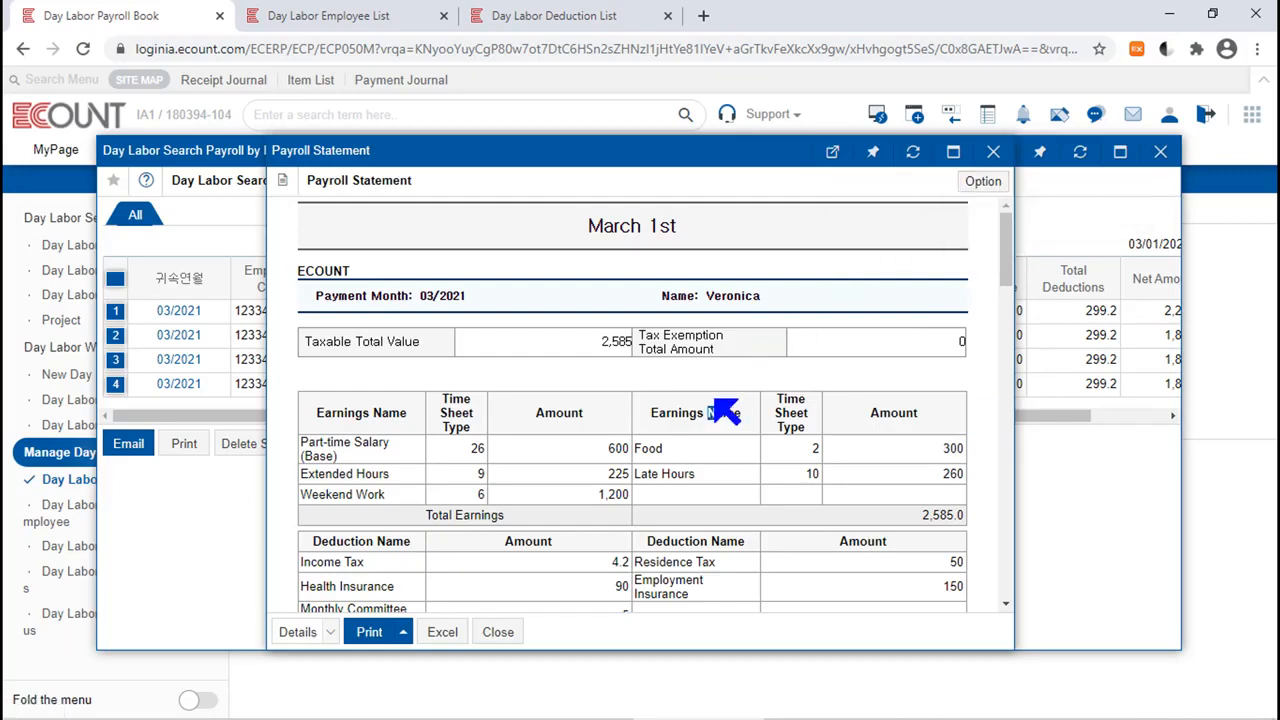
left_click(329, 632)
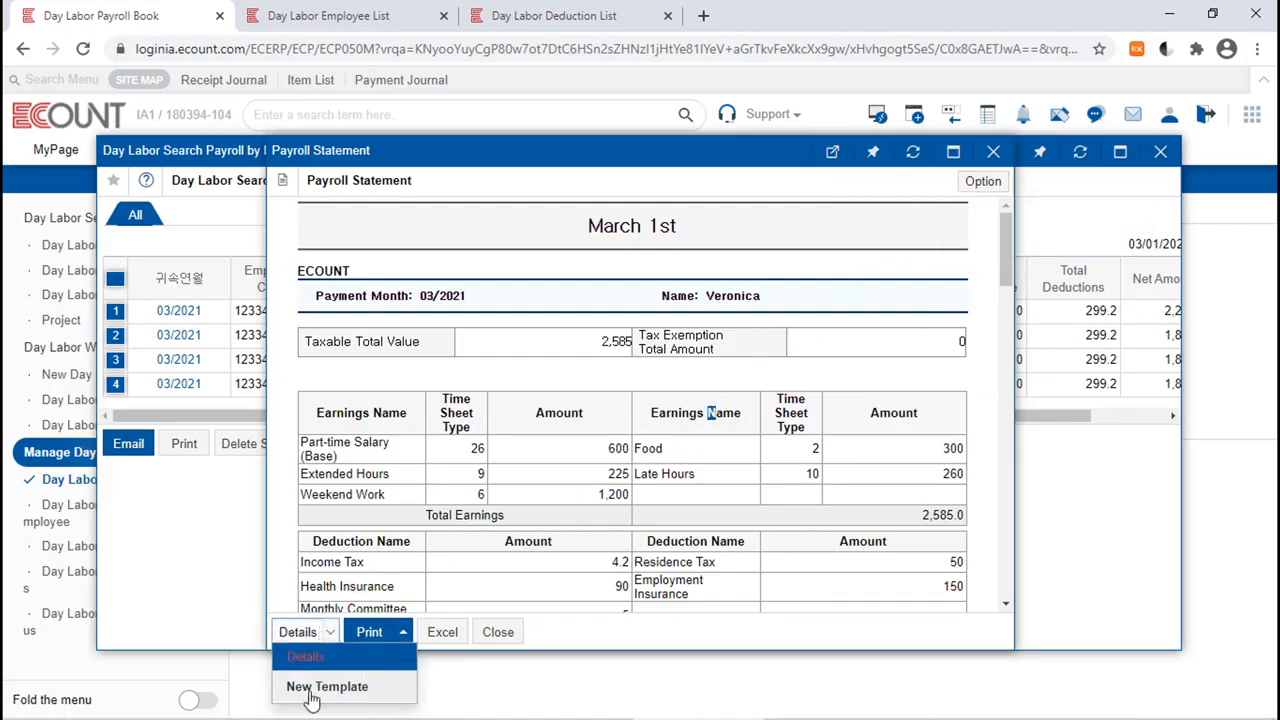
left_click(718, 540)
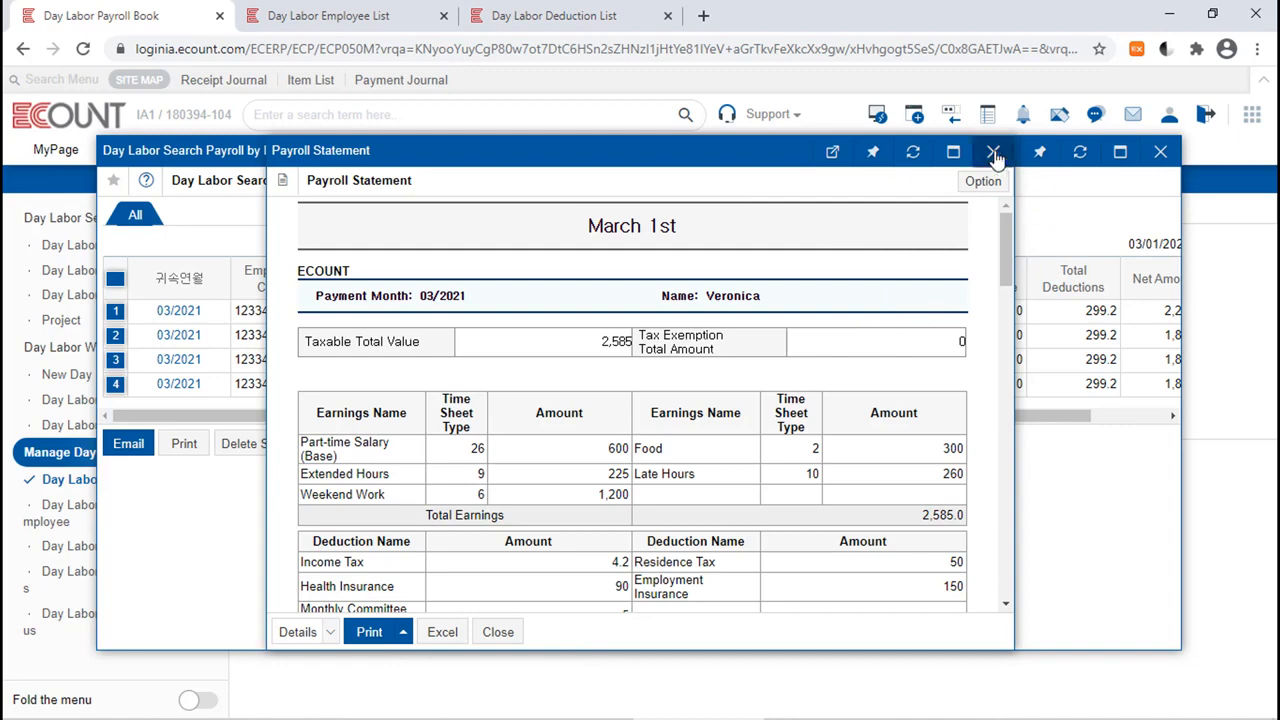
left_click(993, 151)
left_click(1160, 151)
Open the email form for the March 1st payroll statements and review the sender settings and recipients' emails.
double_click(954, 259)
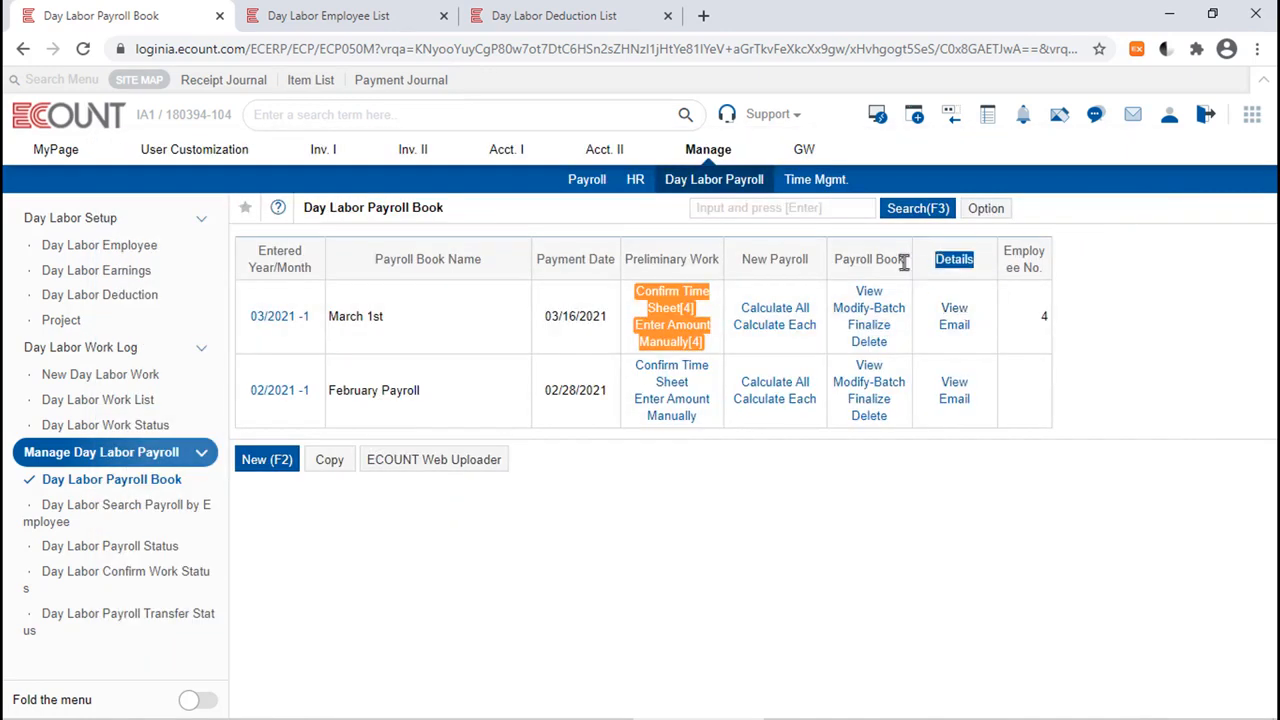
left_click(954, 325)
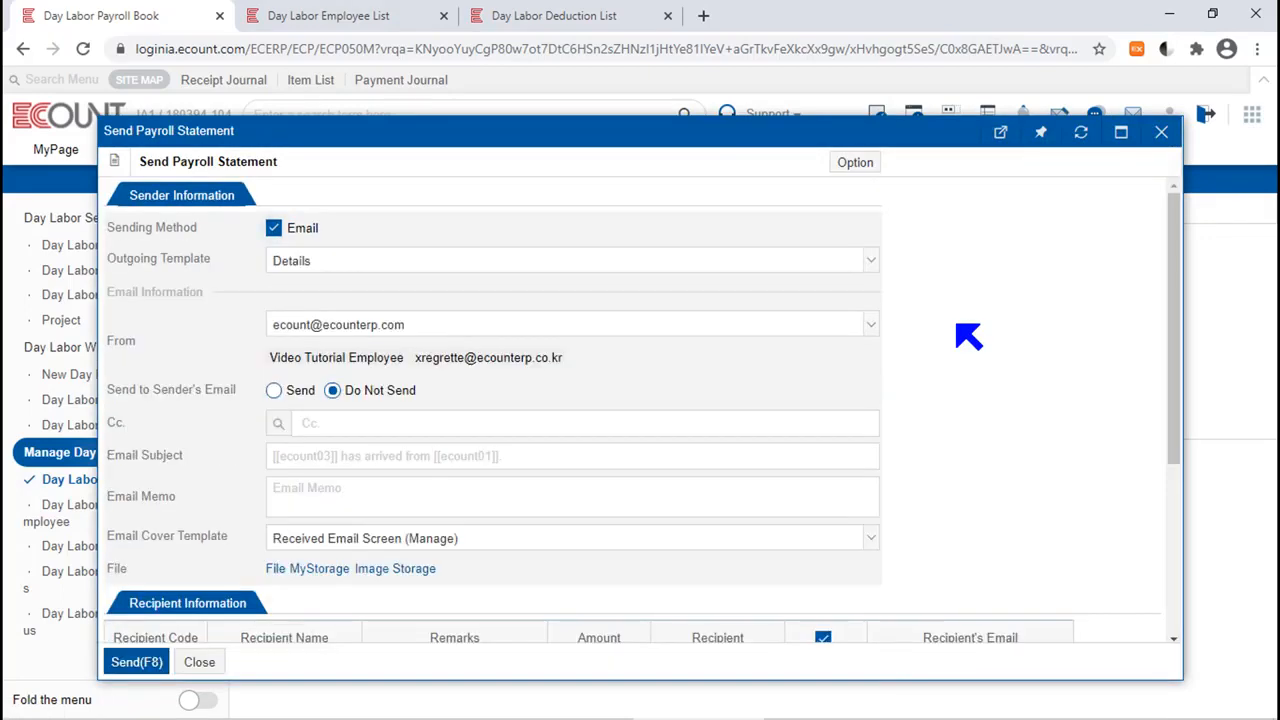
left_click_drag(1176, 374, 1186, 580)
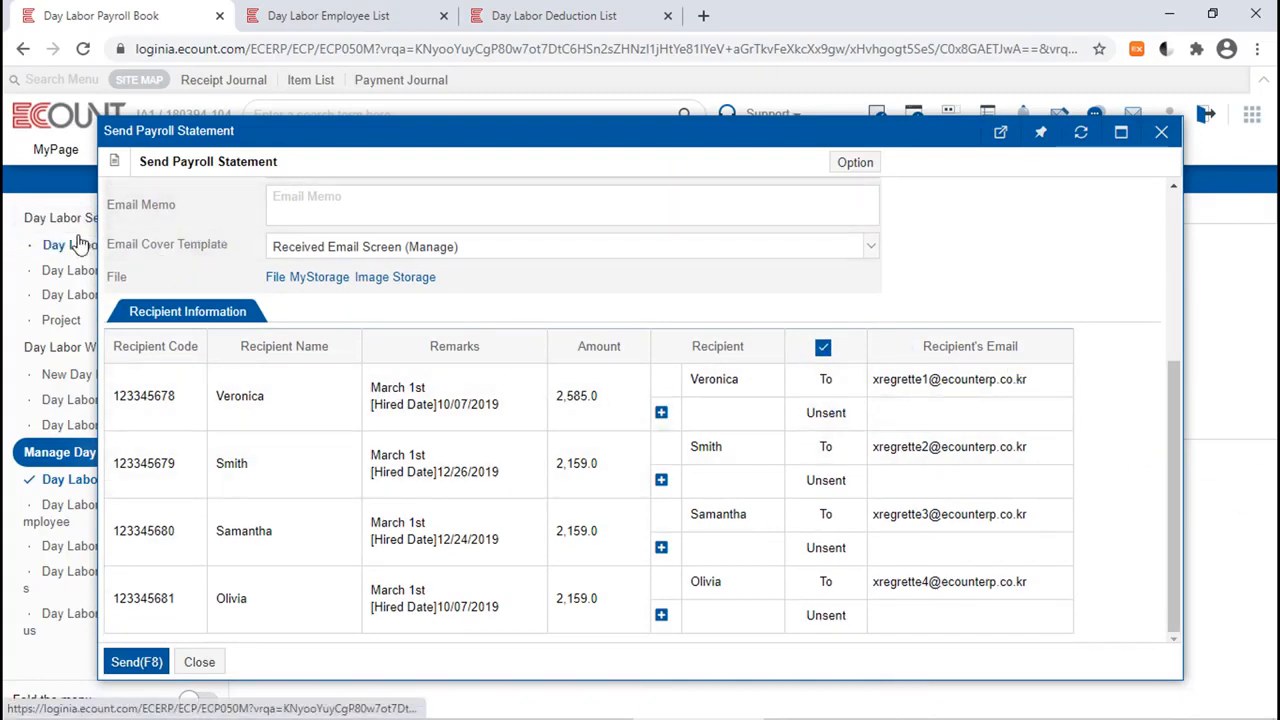
left_click(1035, 445)
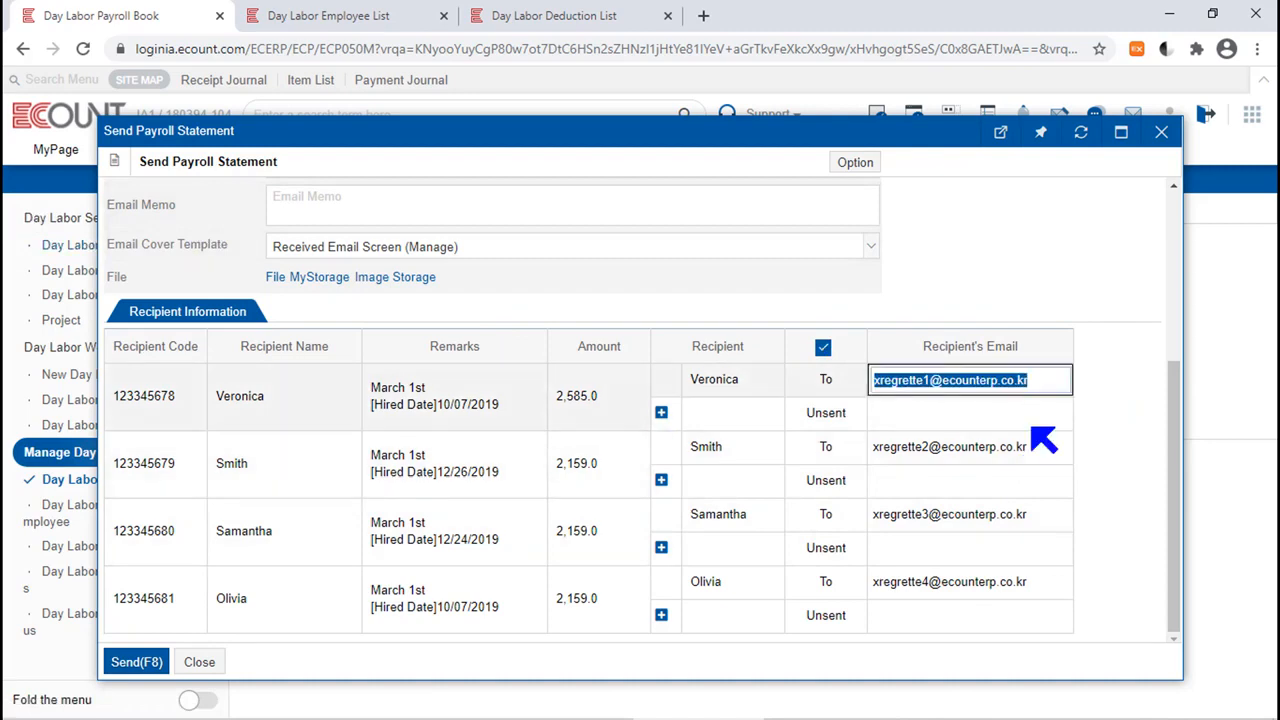
left_click(1037, 457)
left_click(1028, 514)
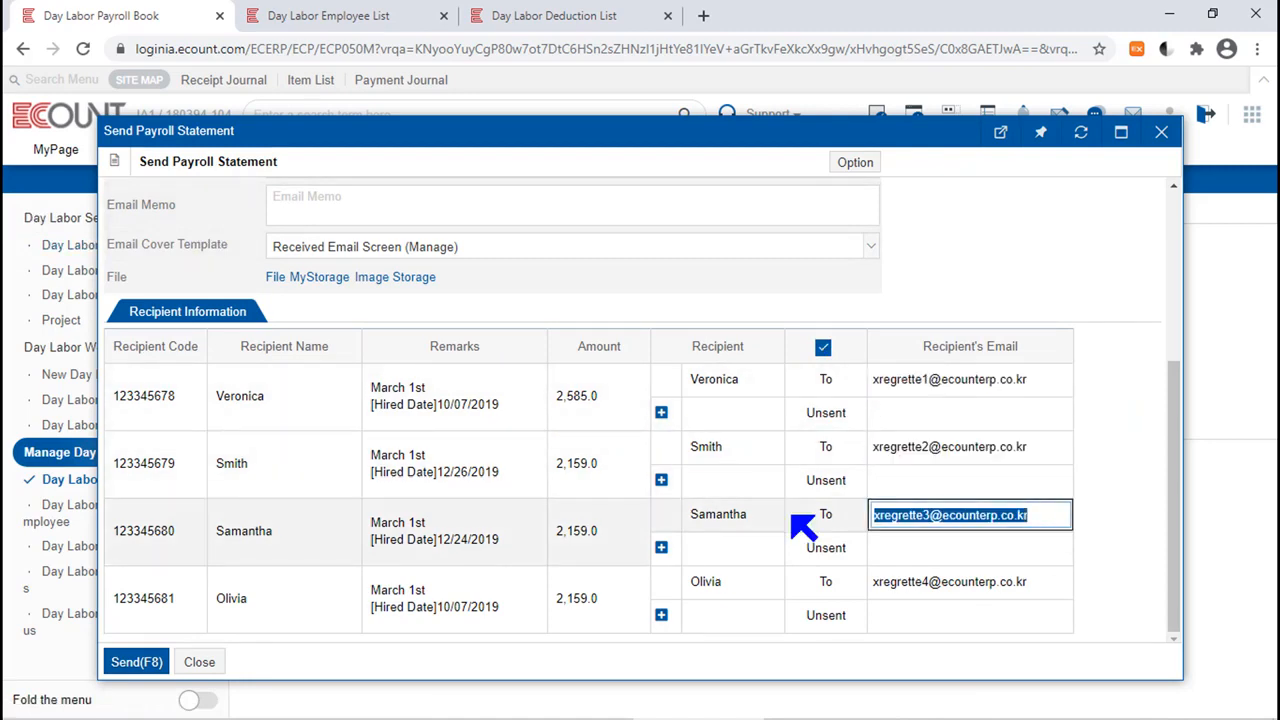
scroll(423, 580, "up", 5)
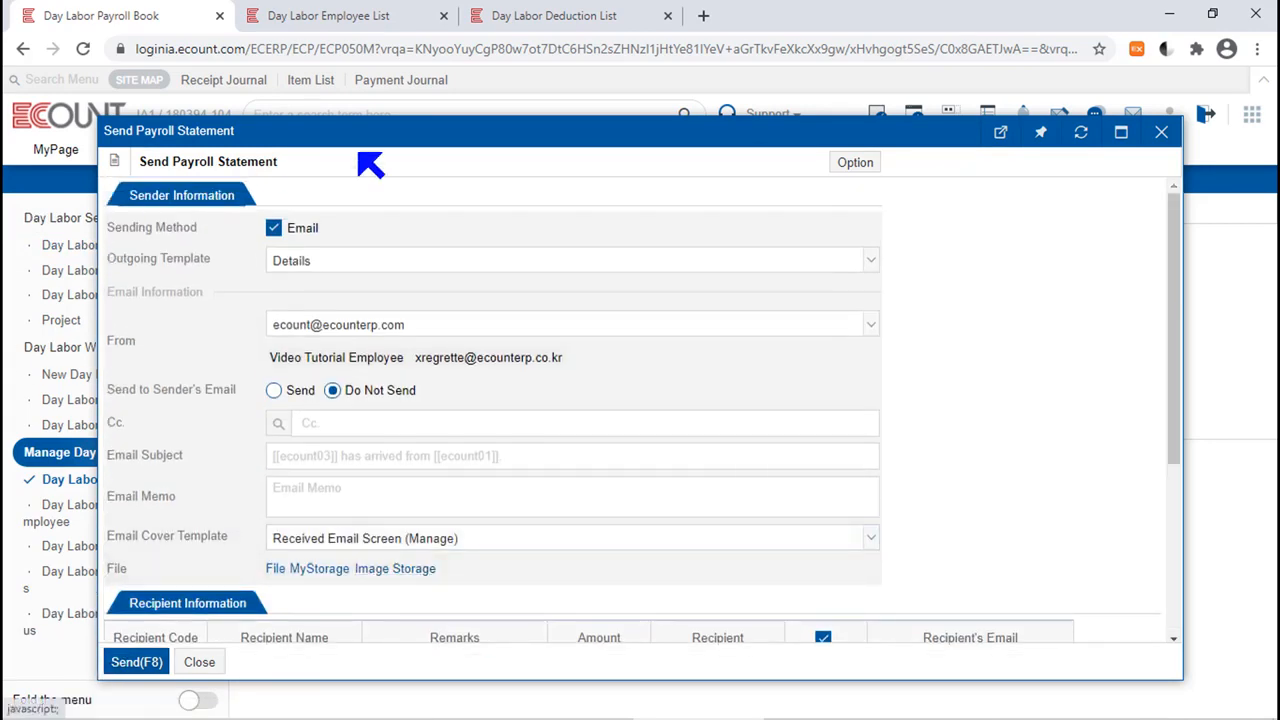